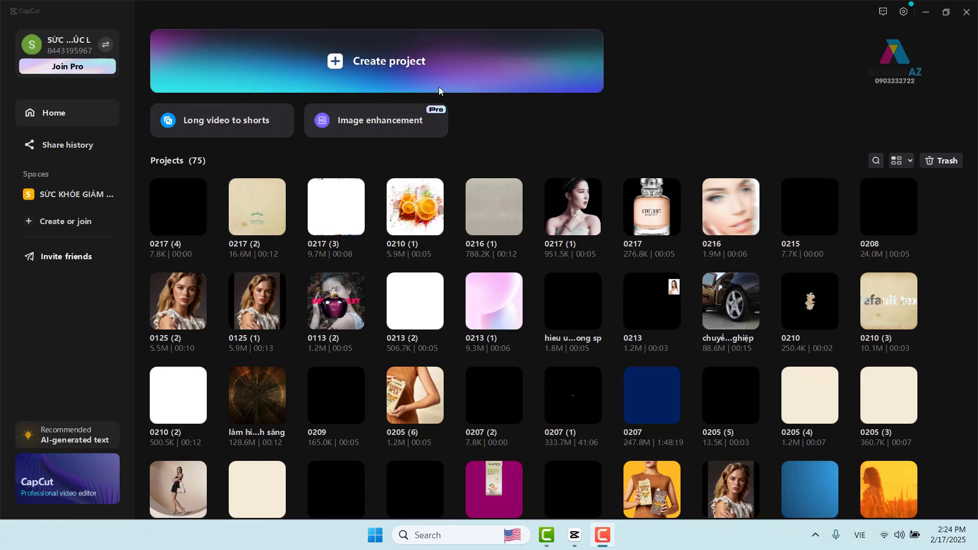
# Create a new project with an enlarged media area and import the sandwich photo from the 13-2-2025 folder.
pyautogui.click(398, 68)
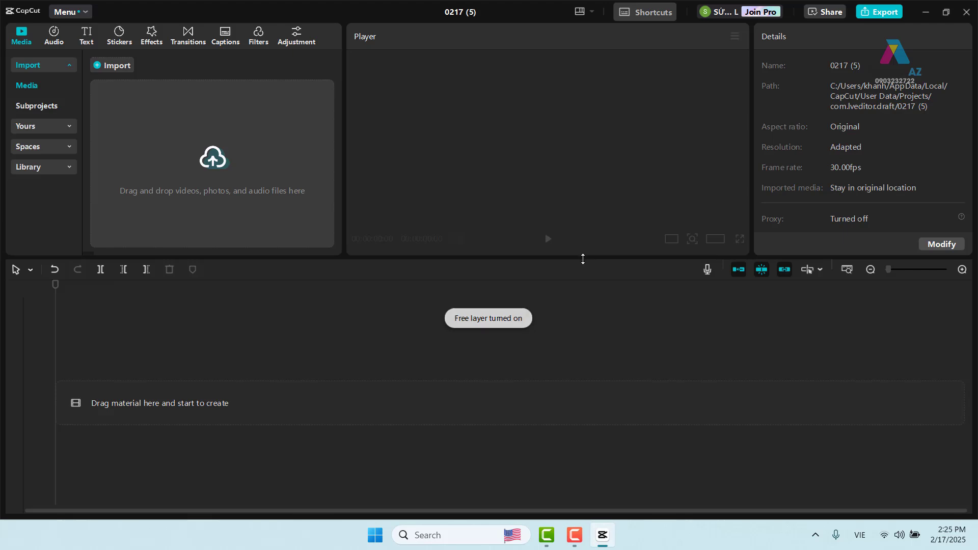
pyautogui.moveTo(582, 259); pyautogui.dragTo(588, 303)
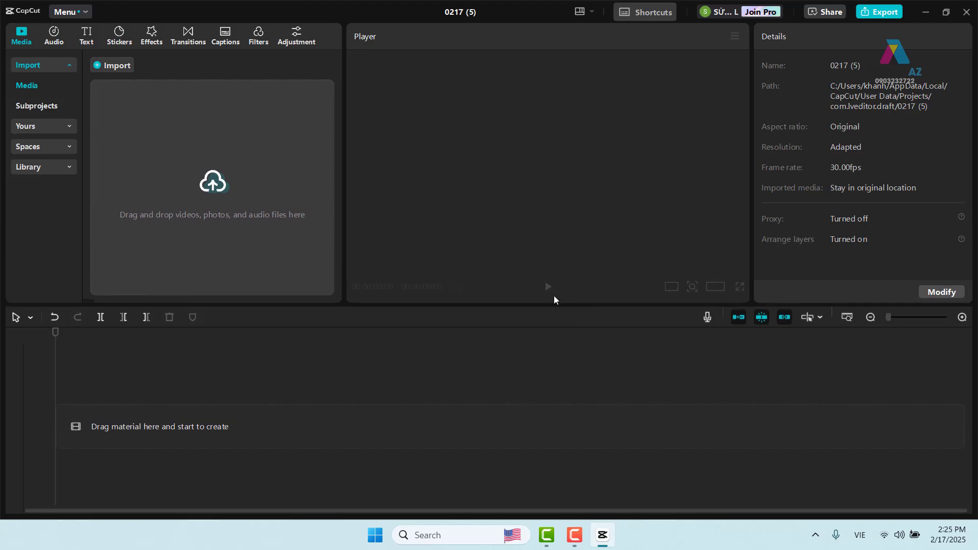
pyautogui.click(221, 187)
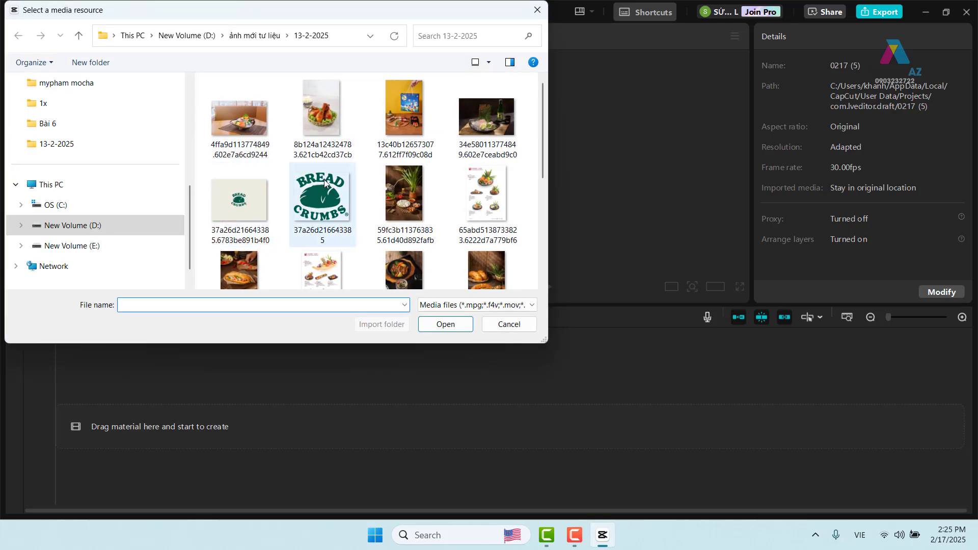
pyautogui.scroll(-1, 350, 174)
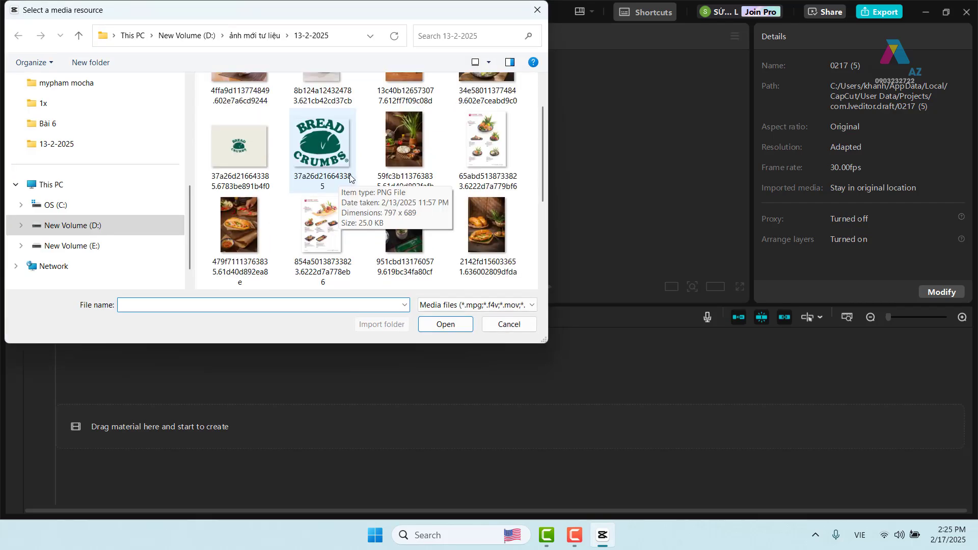
pyautogui.scroll(-1, 436, 225)
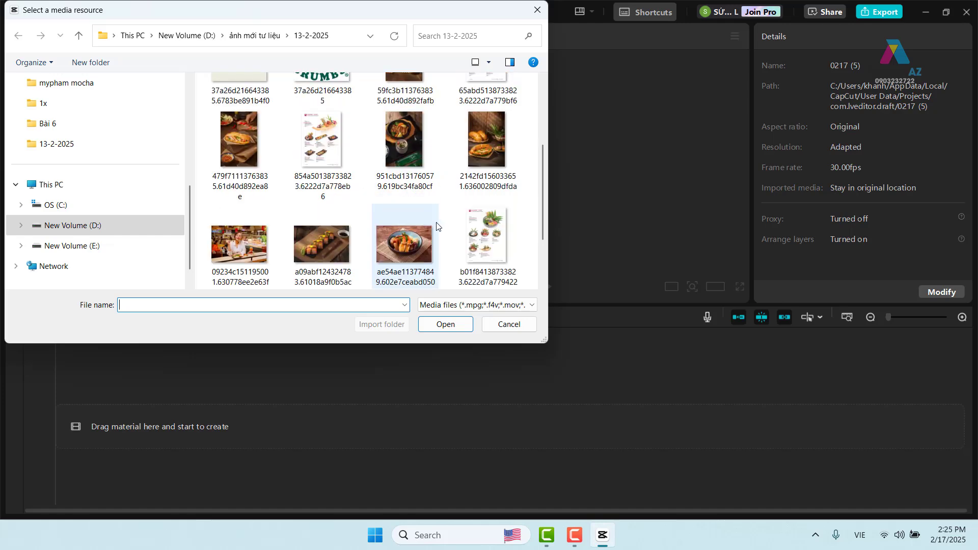
pyautogui.scroll(-1, 437, 225)
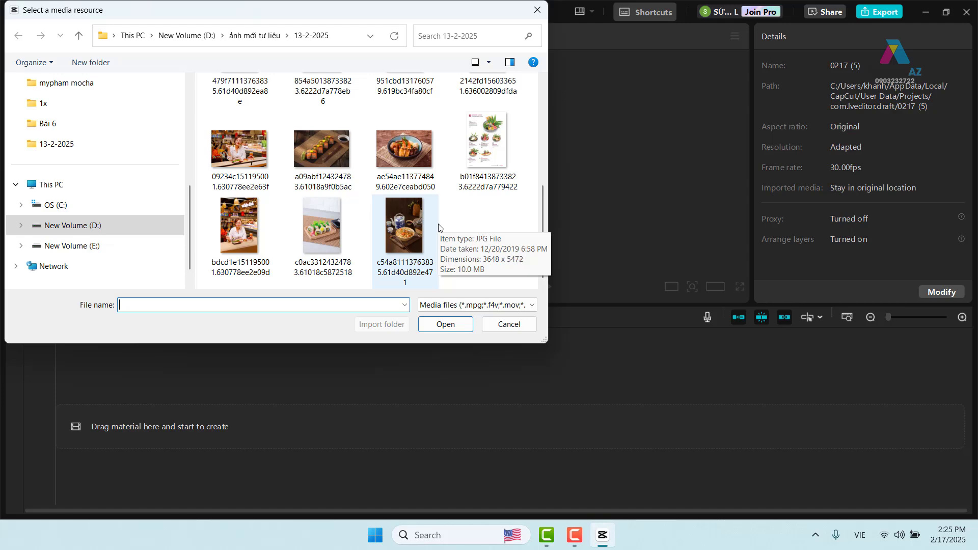
pyautogui.scroll(3, 439, 225)
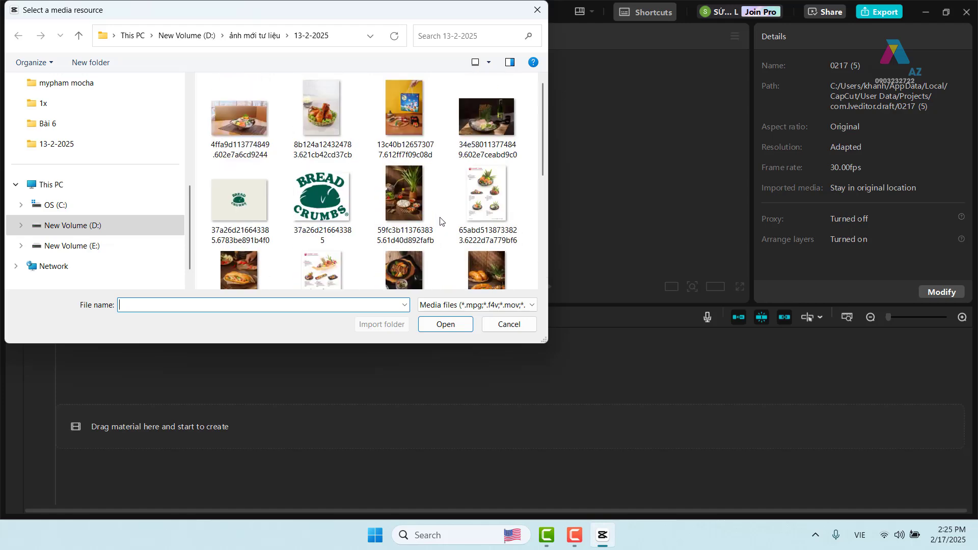
pyautogui.scroll(-1, 440, 222)
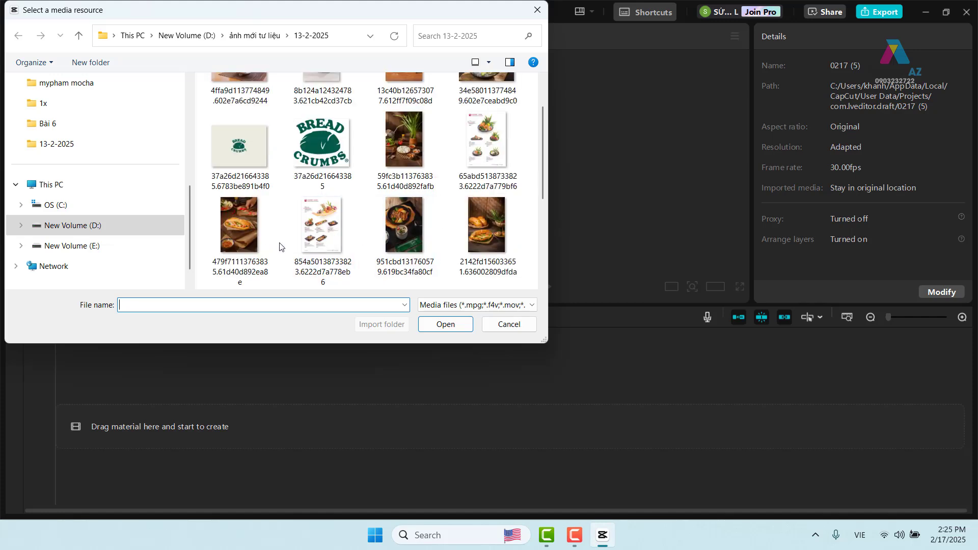
pyautogui.click(259, 241)
pyautogui.click(445, 324)
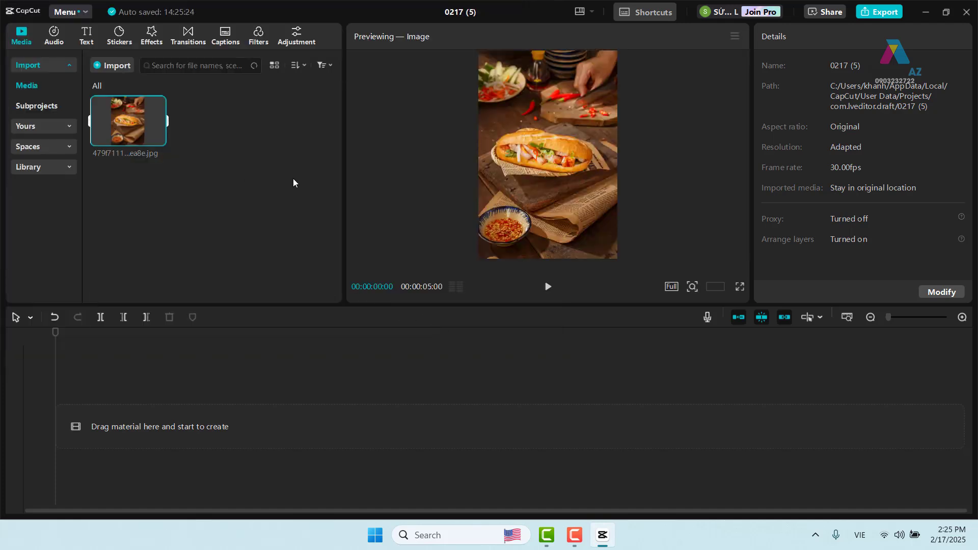
# Import the BREAD CRUMBS logo image 37a26d216643385 from the 13-2-2025 folder.
pyautogui.click(231, 165)
pyautogui.click(112, 65)
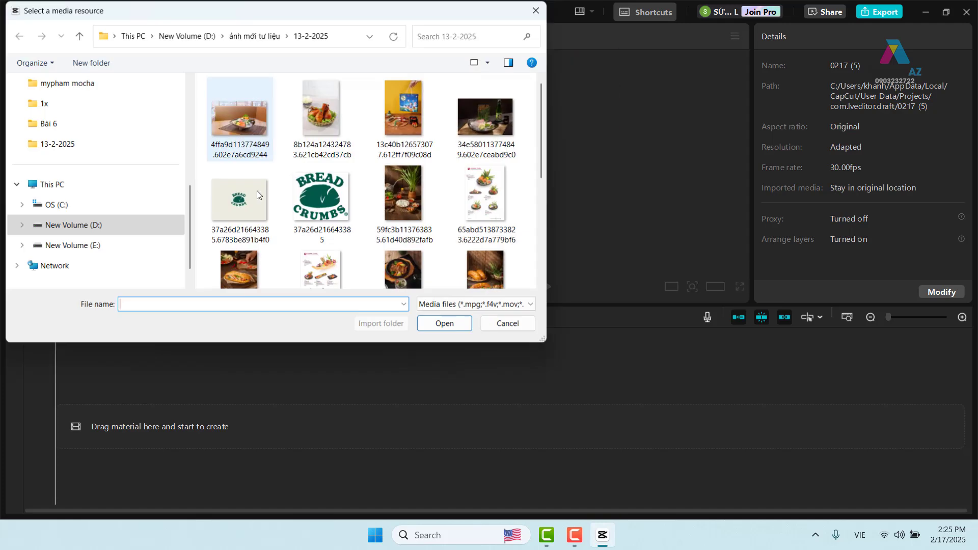
pyautogui.click(347, 203)
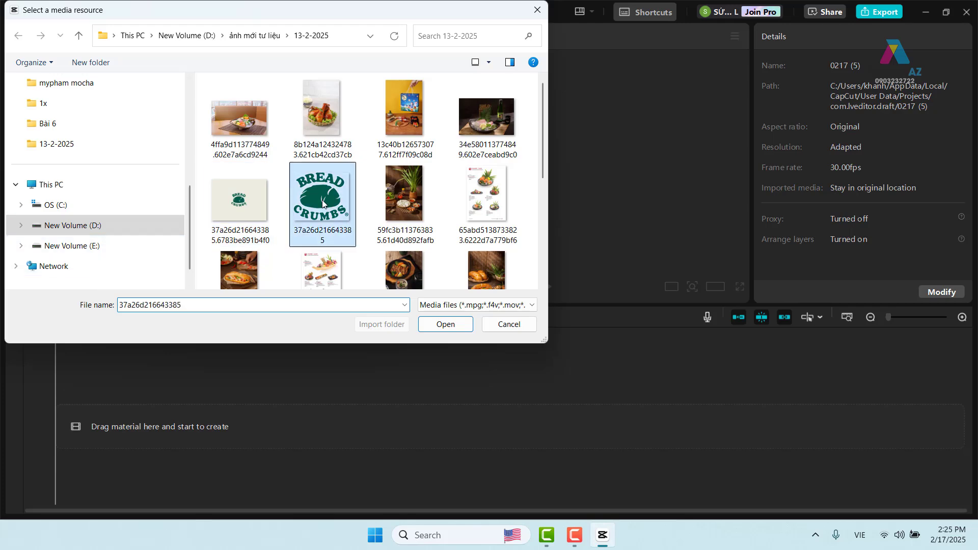
pyautogui.click(426, 323)
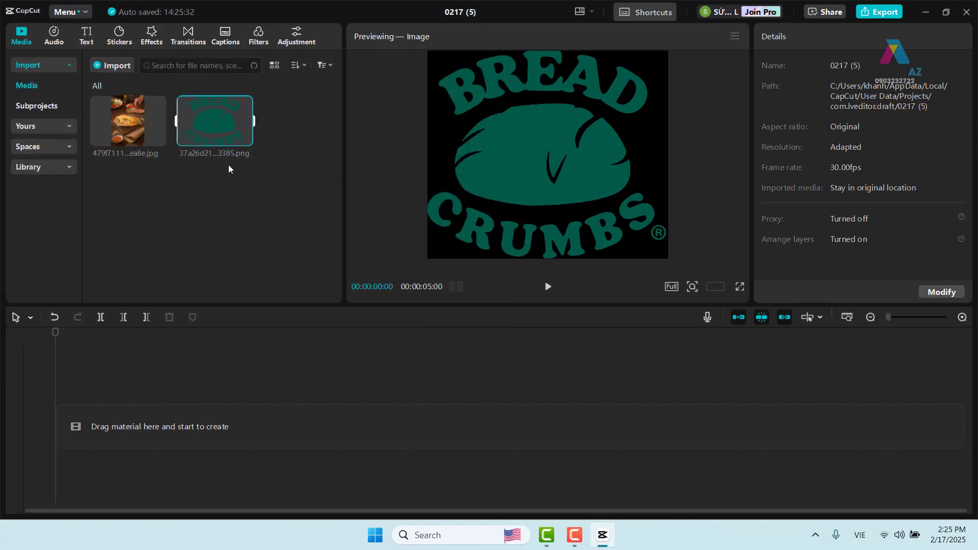
# Import the old paper image 431 from the Bài 6 folder inside PHOTOSHOP > GTpts > Bài tập cơ bản vùng chọn bố cục on drive E.
pyautogui.click(105, 65)
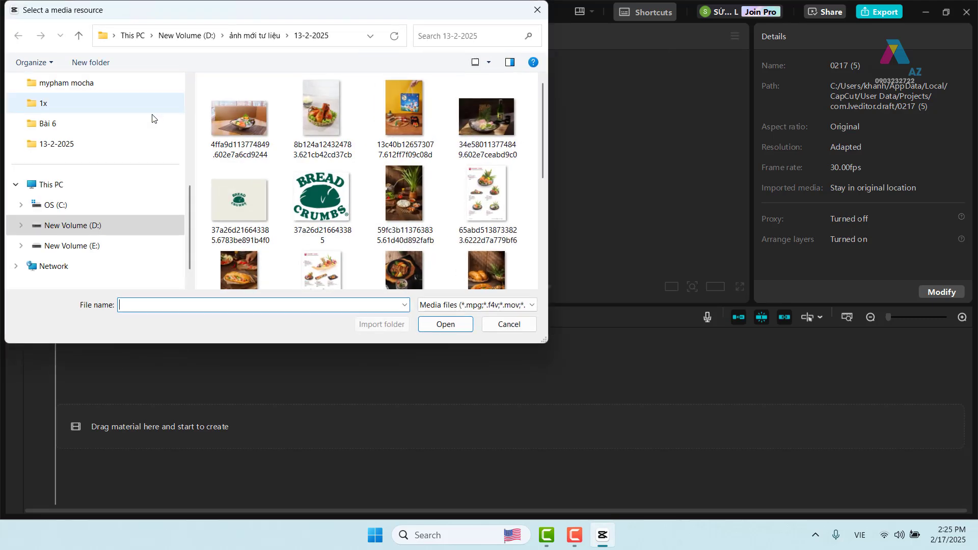
pyautogui.click(109, 246)
pyautogui.scroll(-5, 438, 176)
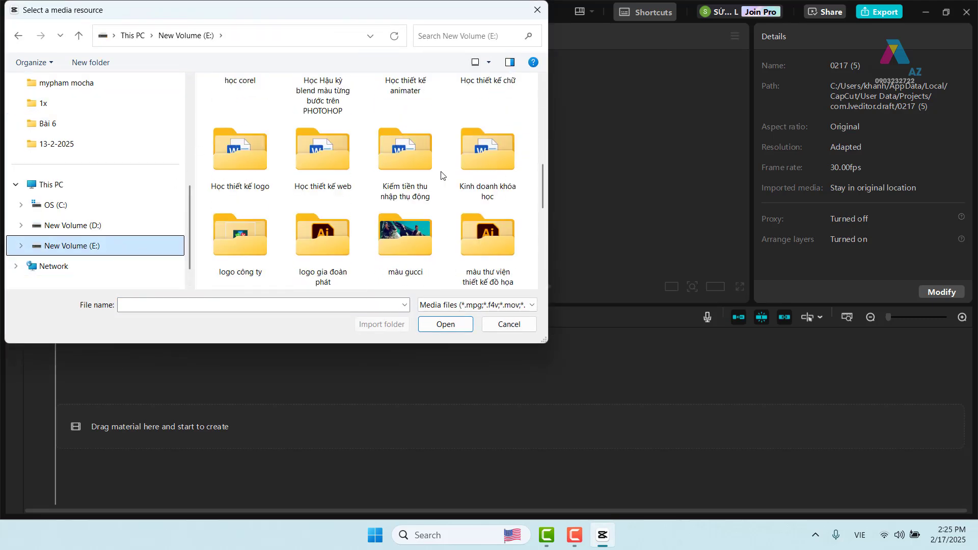
pyautogui.scroll(-5, 437, 179)
pyautogui.scroll(5, 433, 185)
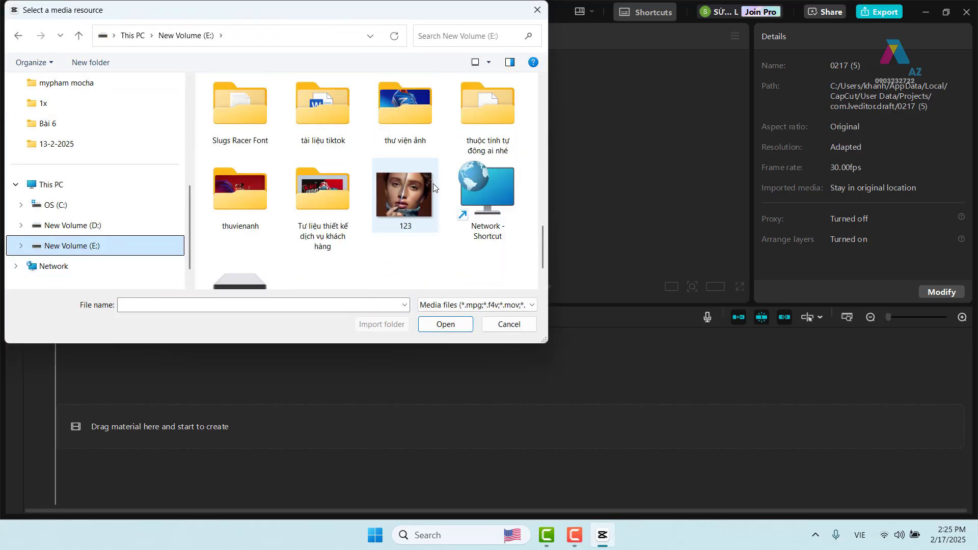
pyautogui.click(412, 208)
pyautogui.doubleClick(412, 207)
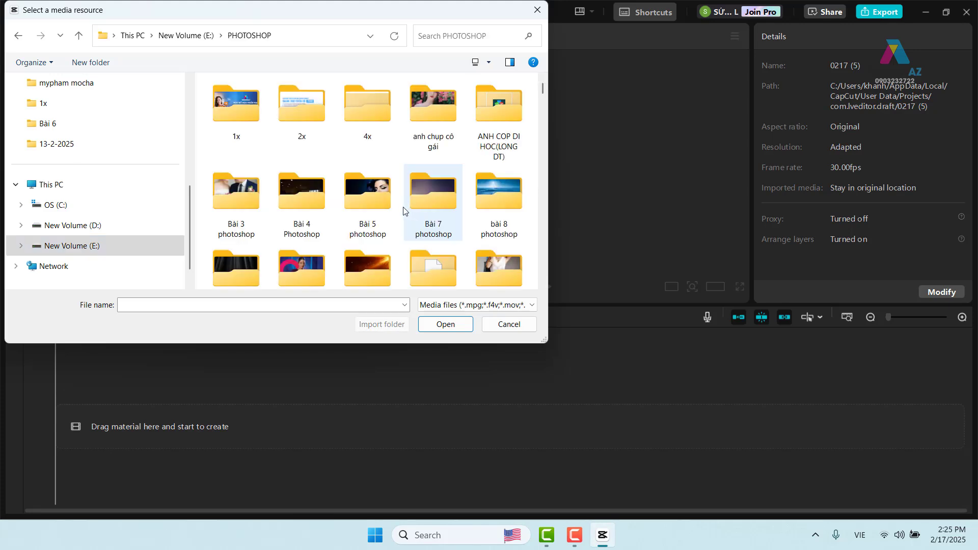
pyautogui.press('g')
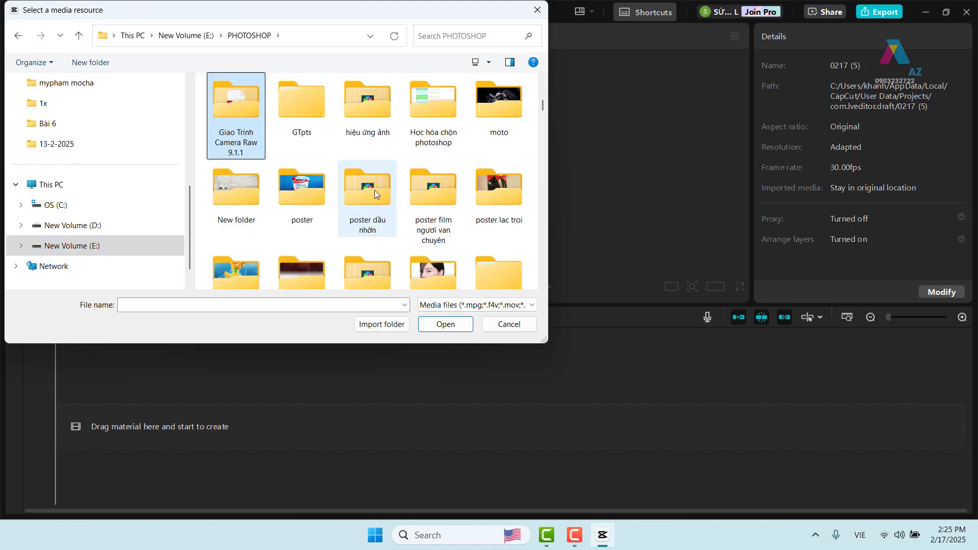
pyautogui.doubleClick(302, 106)
pyautogui.doubleClick(290, 104)
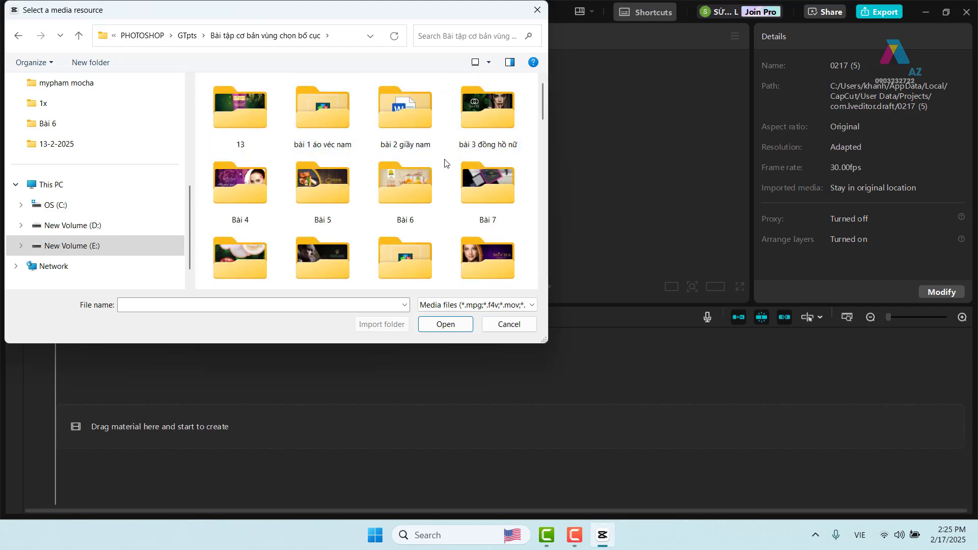
pyautogui.doubleClick(402, 183)
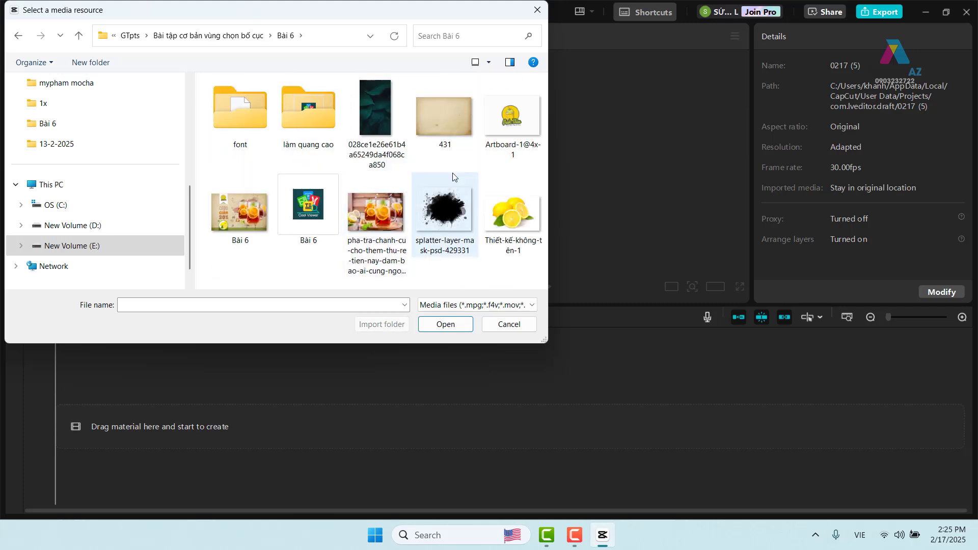
pyautogui.click(449, 130)
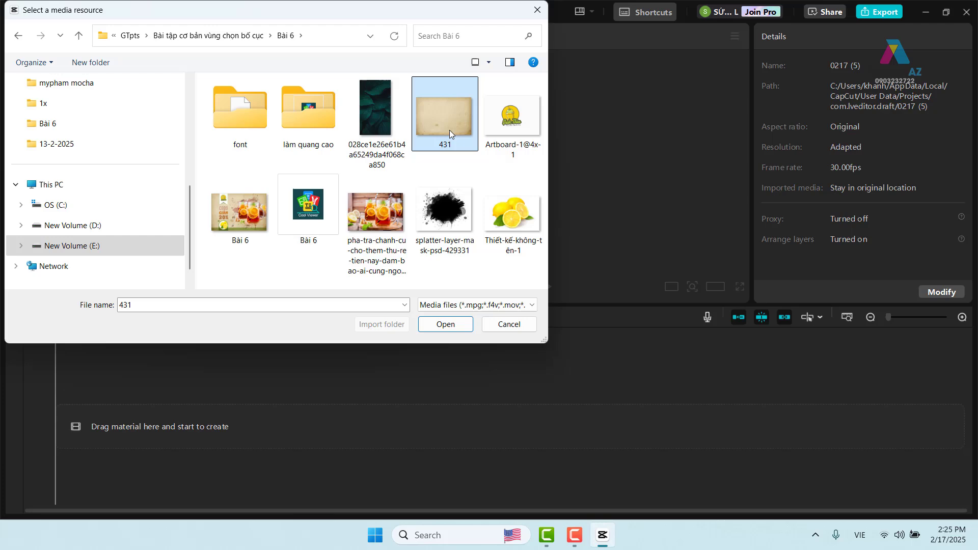
pyautogui.click(457, 326)
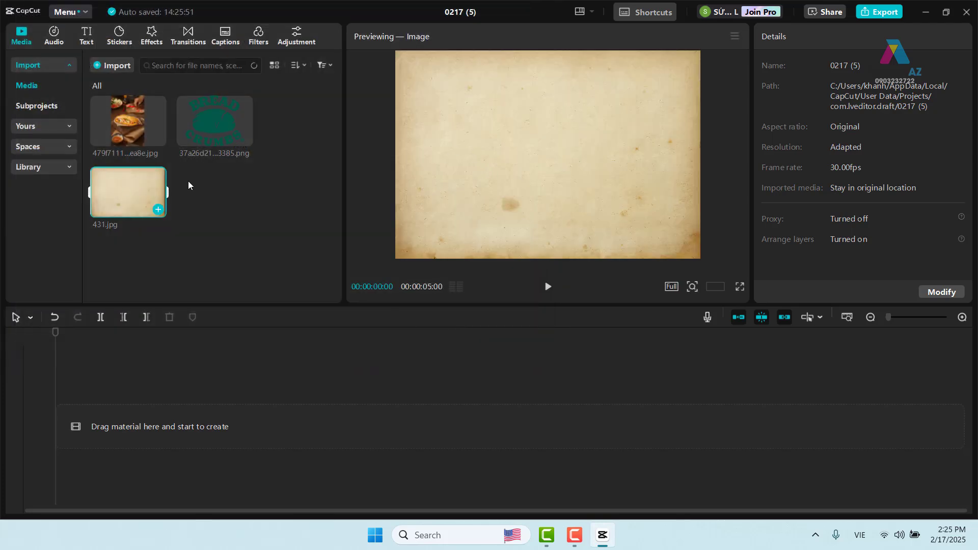
# Import the ink-drop video thả-mực from the Downloads folder.
pyautogui.click(122, 65)
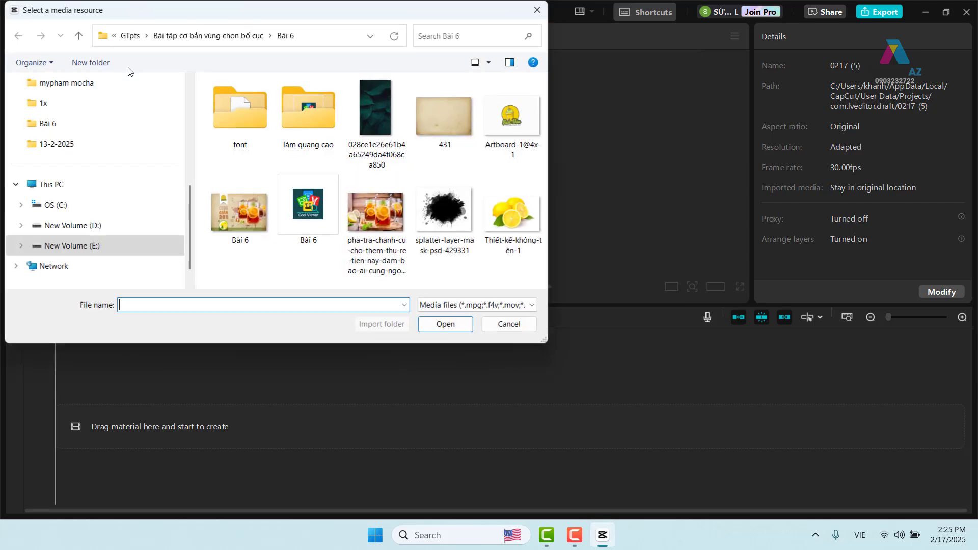
pyautogui.scroll(5, 81, 163)
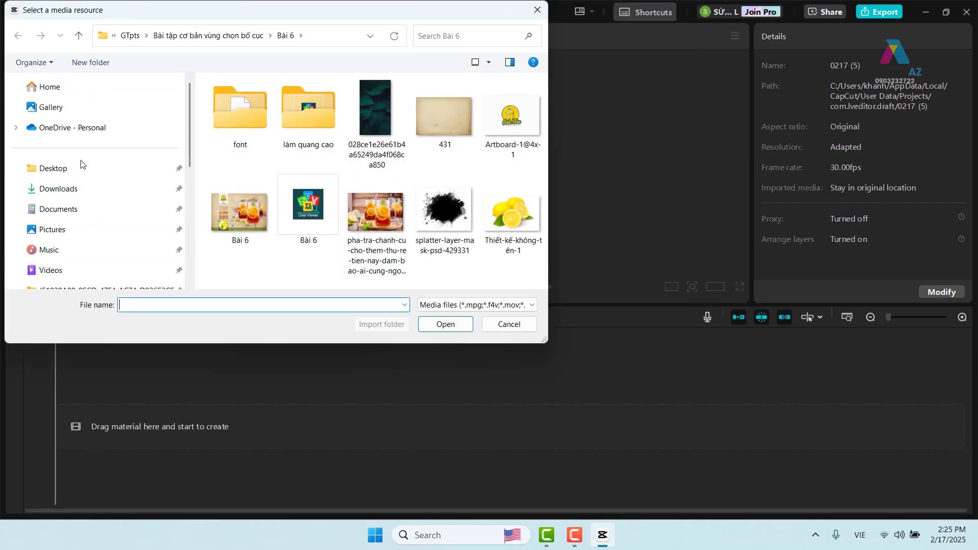
pyautogui.click(93, 192)
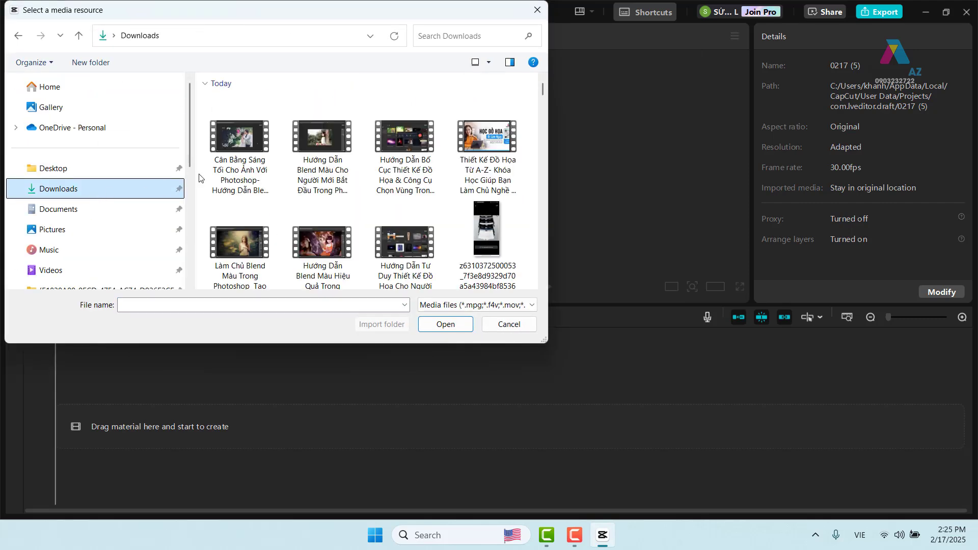
pyautogui.scroll(-5, 377, 198)
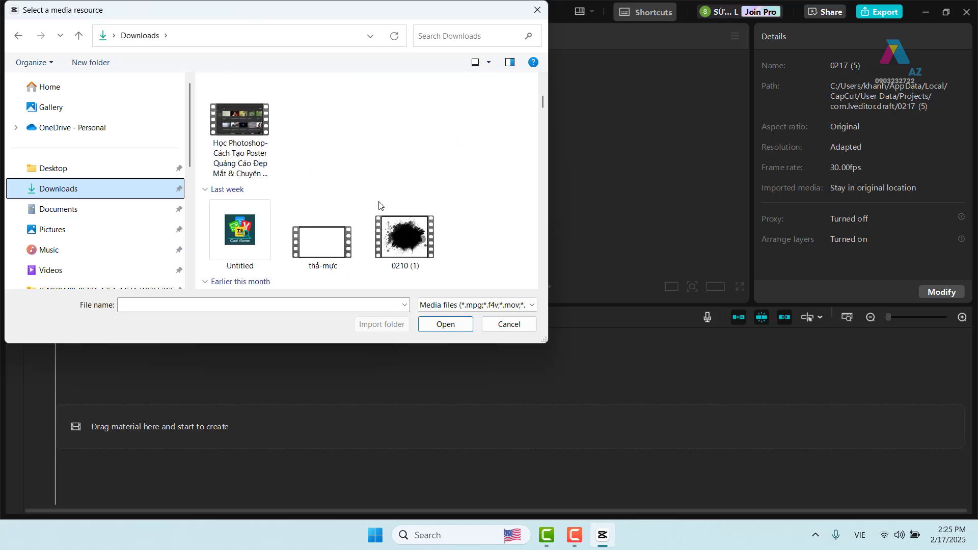
pyautogui.click(321, 243)
pyautogui.click(447, 323)
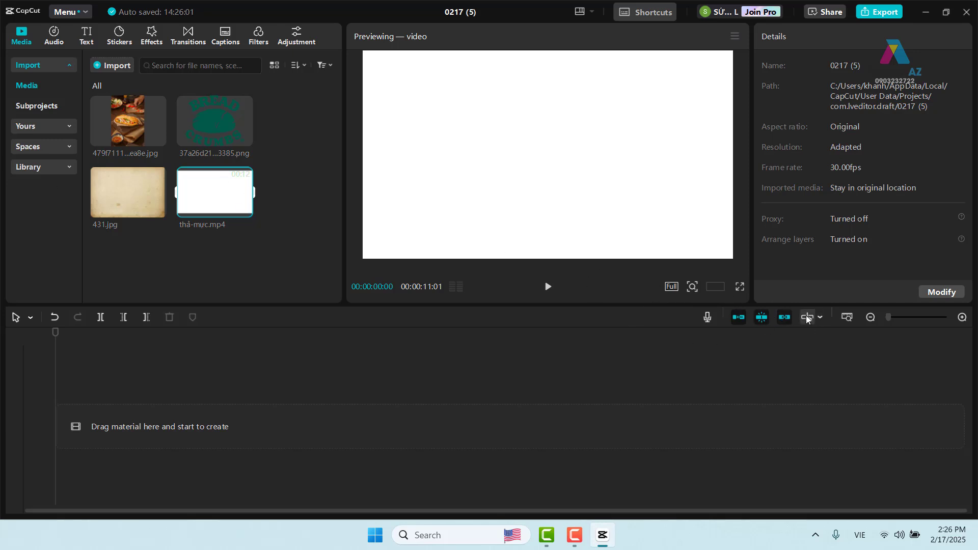
# Add the 431.jpg paper background to the start of the timeline and select it in the player.
pyautogui.click(274, 232)
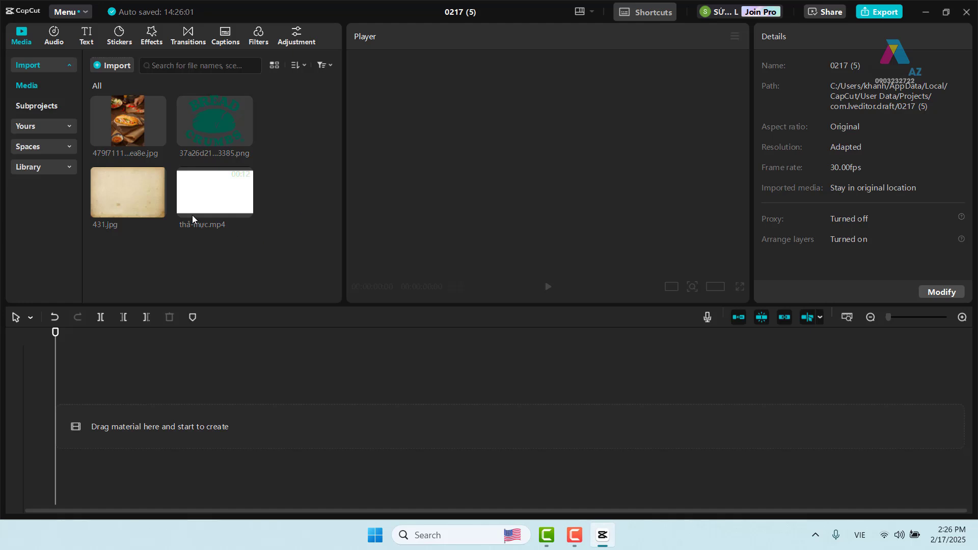
pyautogui.click(159, 209)
pyautogui.click(534, 192)
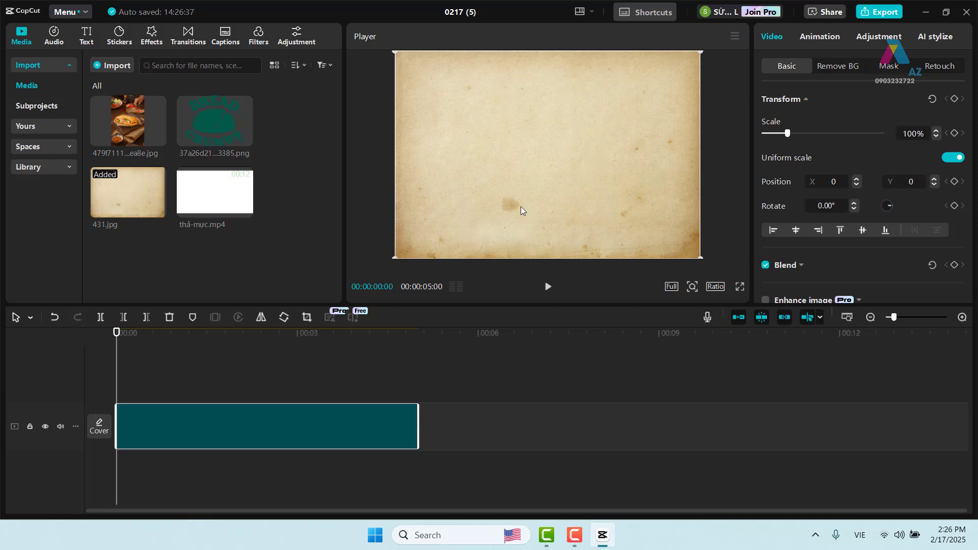
# Set the aspect ratio to 16:9 and enlarge the paper background to about 121% so it fills the frame width.
pyautogui.click(716, 288)
pyautogui.click(753, 335)
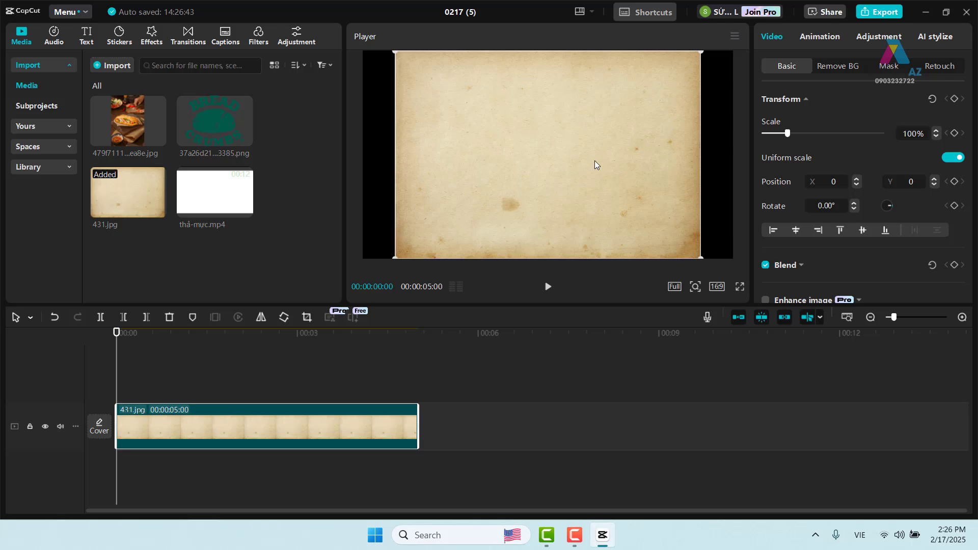
pyautogui.scroll(-2, 595, 161)
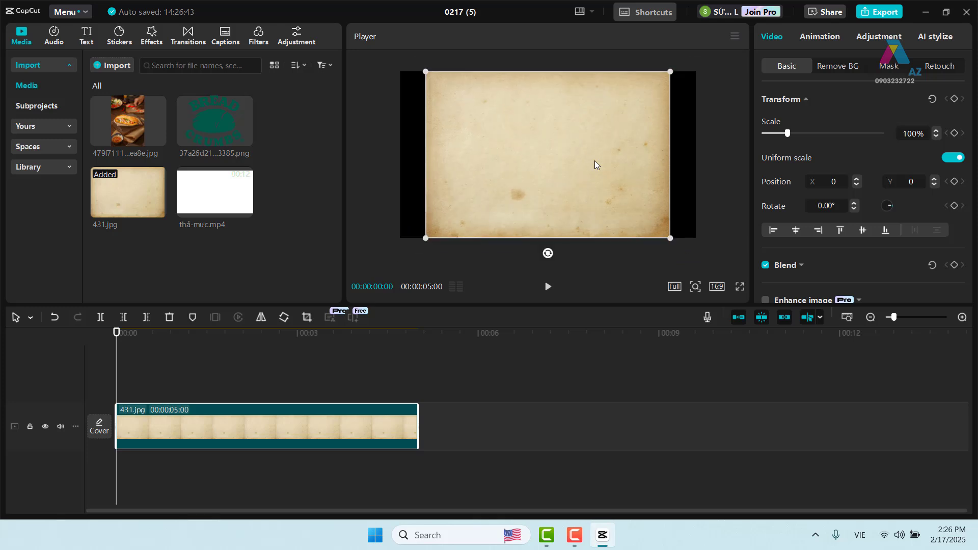
pyautogui.moveTo(670, 71); pyautogui.dragTo(707, 54)
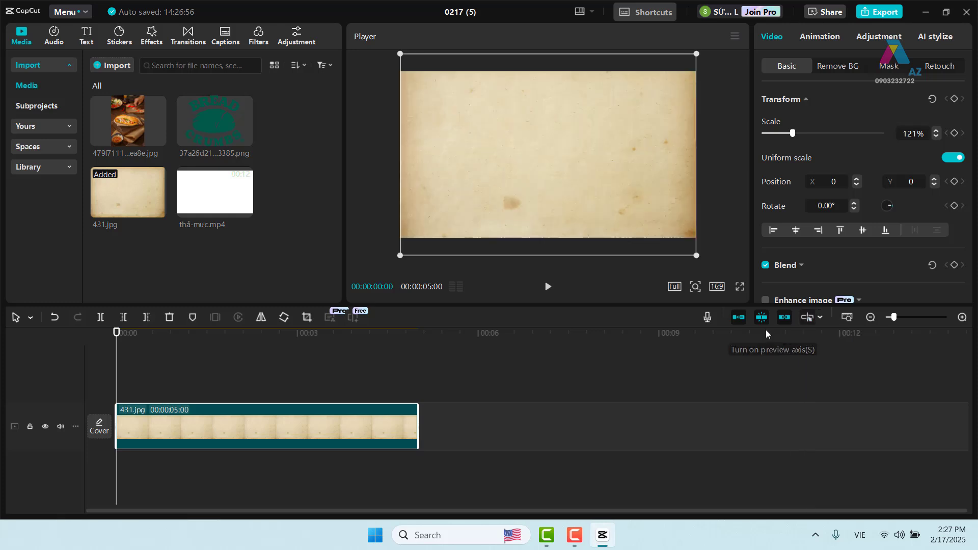
# Turn off the main track magnet and add the BREAD CRUMBS logo on a track above the paper background, scaled to 44%.
pyautogui.click(738, 318)
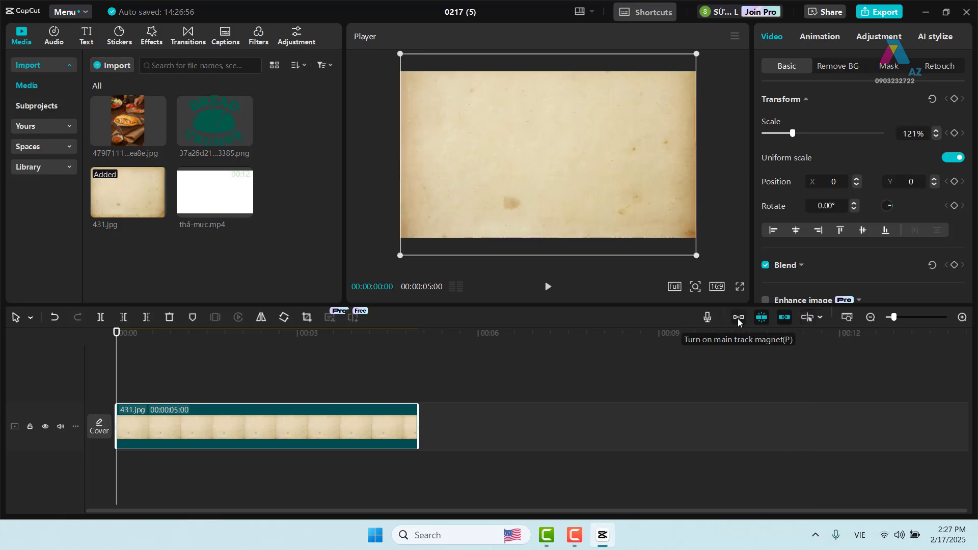
pyautogui.click(223, 131)
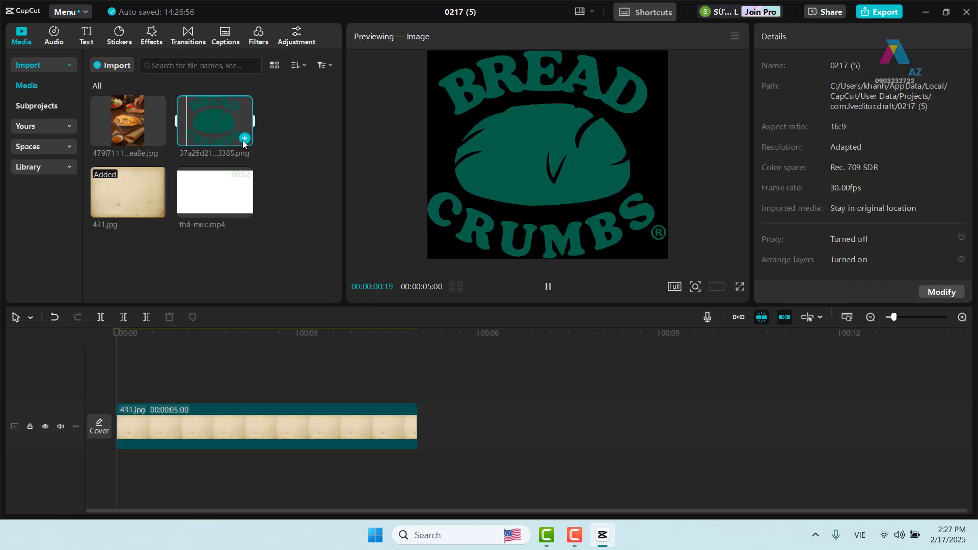
pyautogui.click(245, 138)
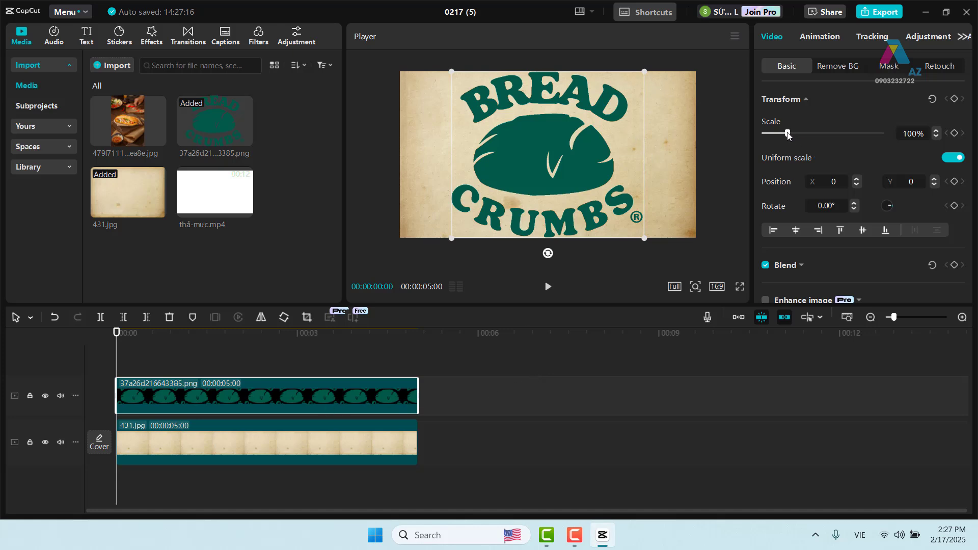
pyautogui.moveTo(787, 133); pyautogui.dragTo(774, 135)
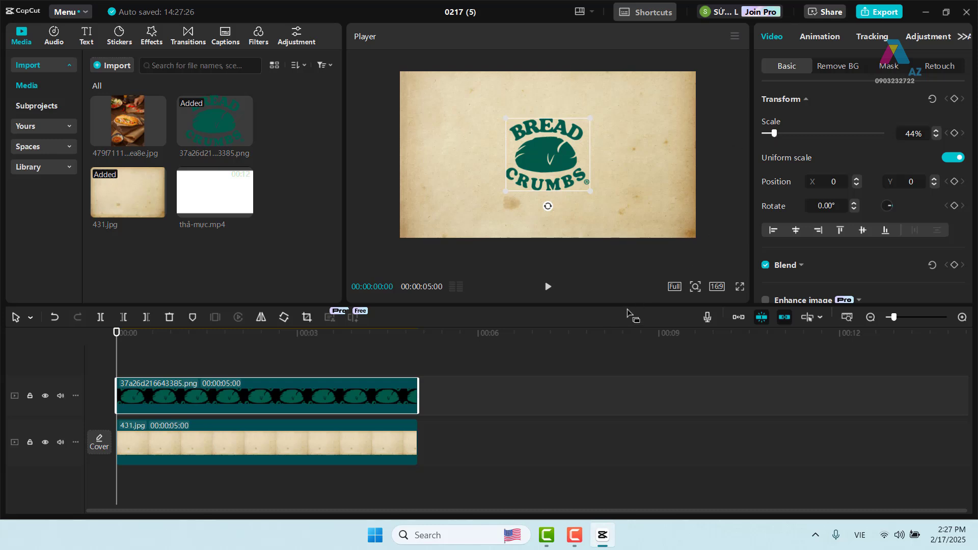
# Convert the BREAD CRUMBS logo clip into a compound clip.
pyautogui.moveTo(631, 306); pyautogui.dragTo(631, 334)
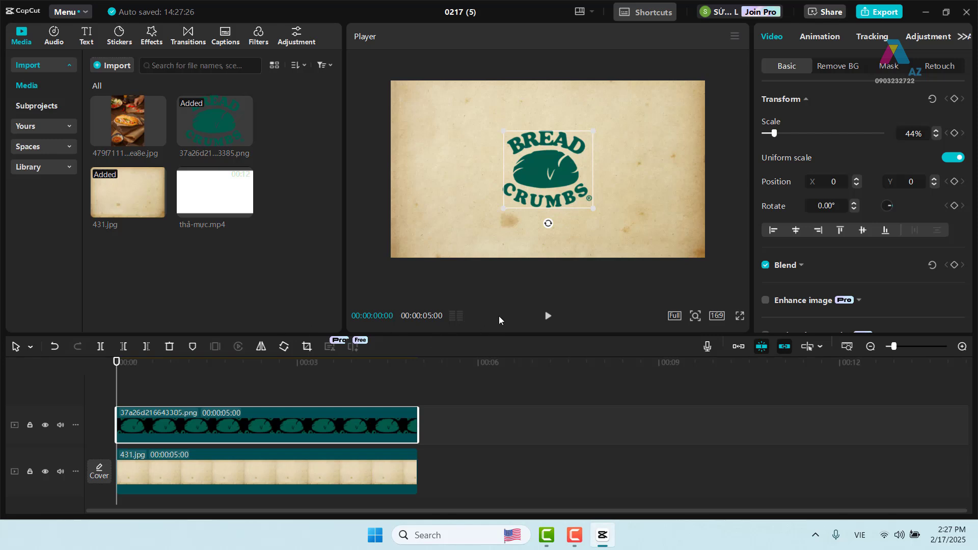
pyautogui.rightClick(388, 425)
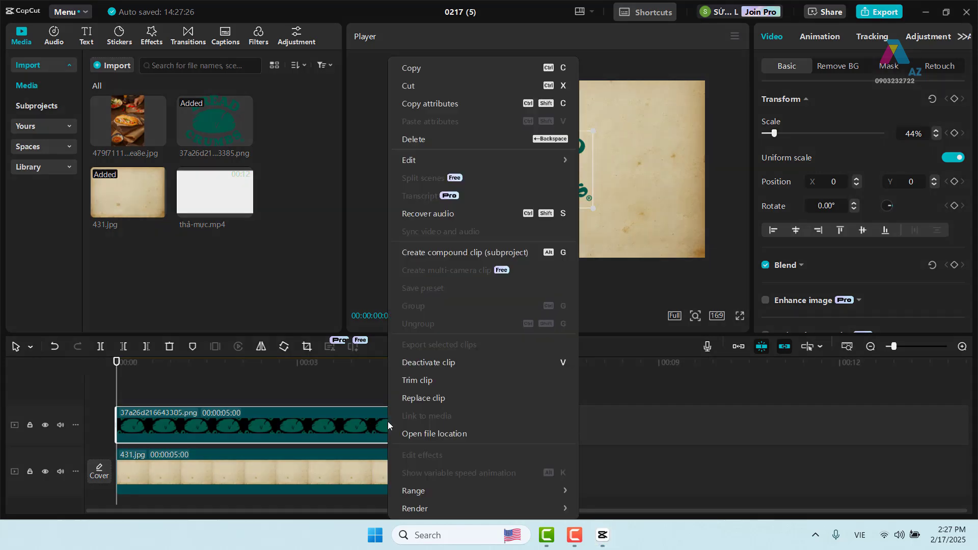
pyautogui.click(523, 253)
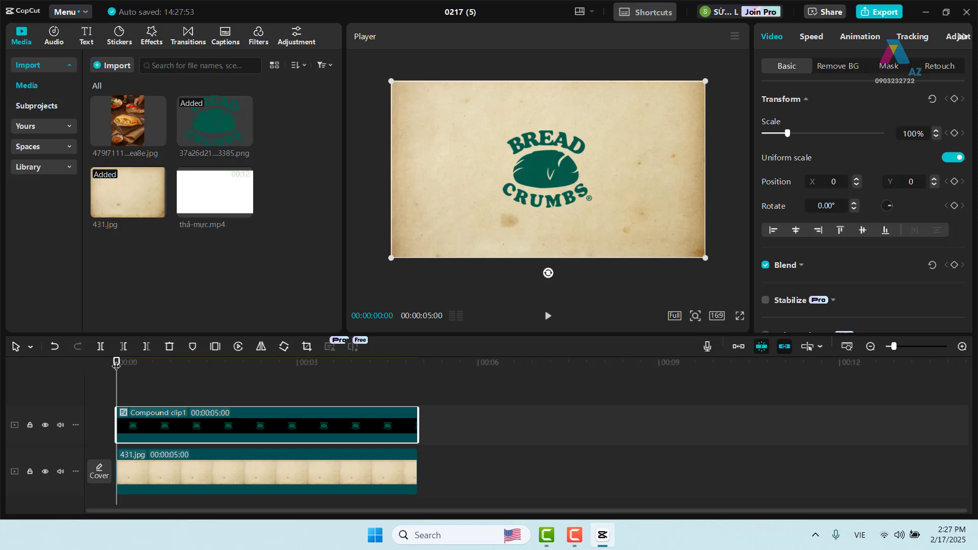
# Apply the Click Open entrance animation to the logo compound clip and play it back from the start.
pyautogui.moveTo(116, 363); pyautogui.dragTo(433, 413)
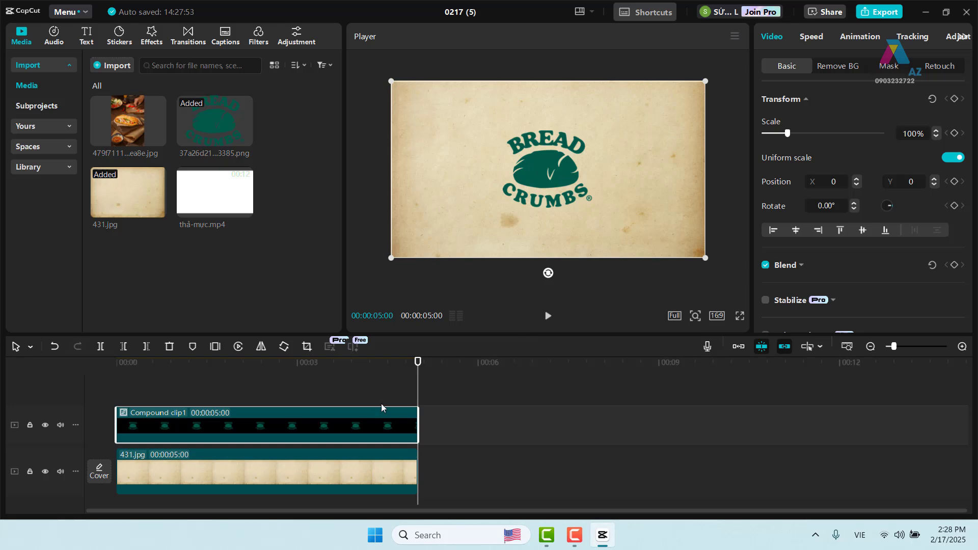
pyautogui.click(489, 397)
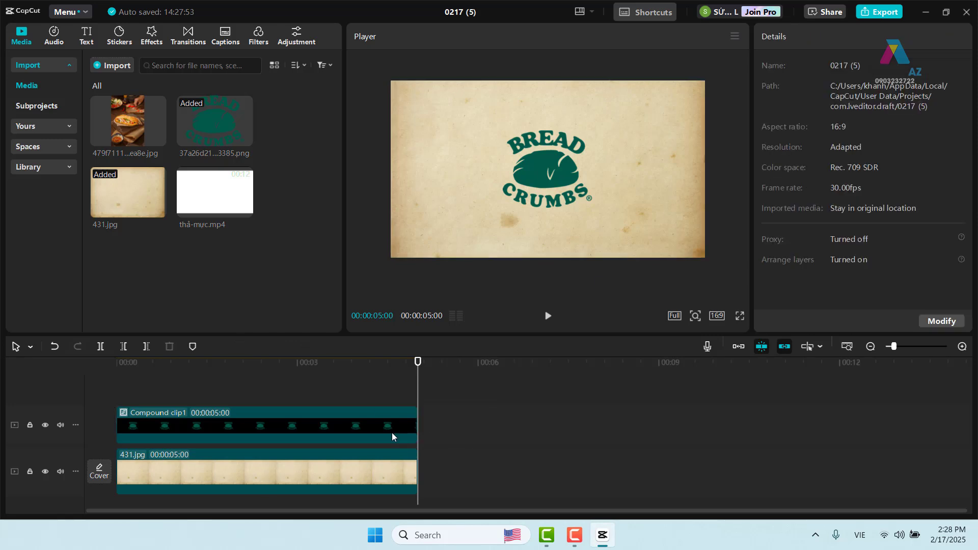
pyautogui.click(381, 431)
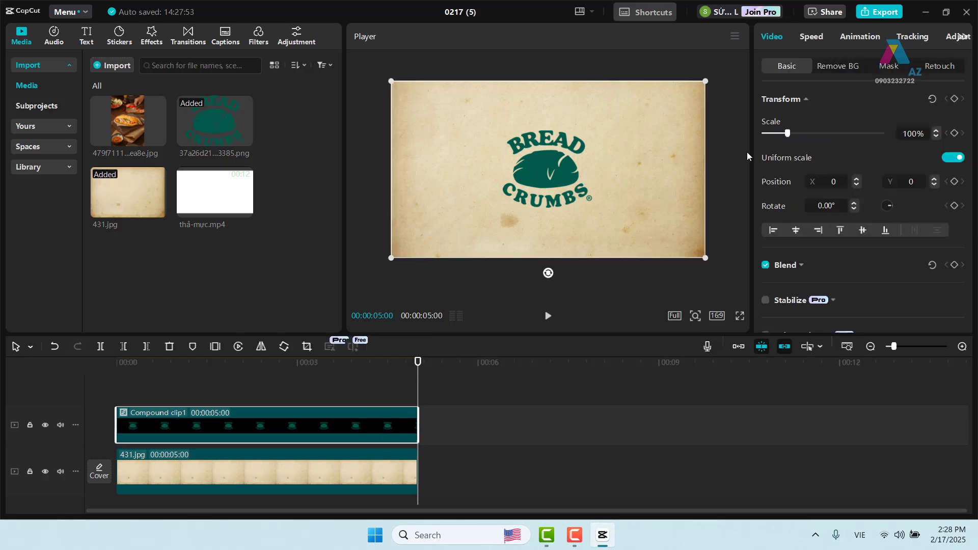
pyautogui.click(867, 35)
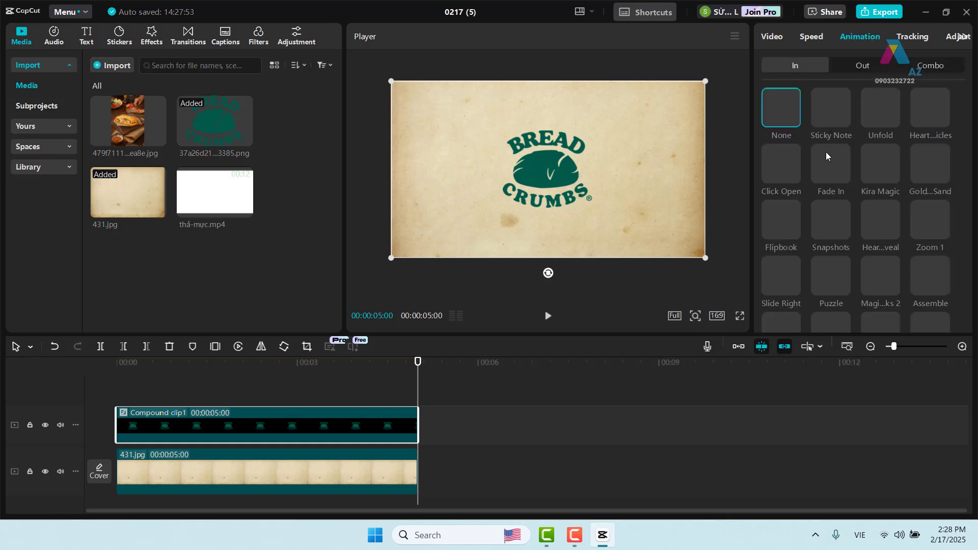
pyautogui.click(779, 173)
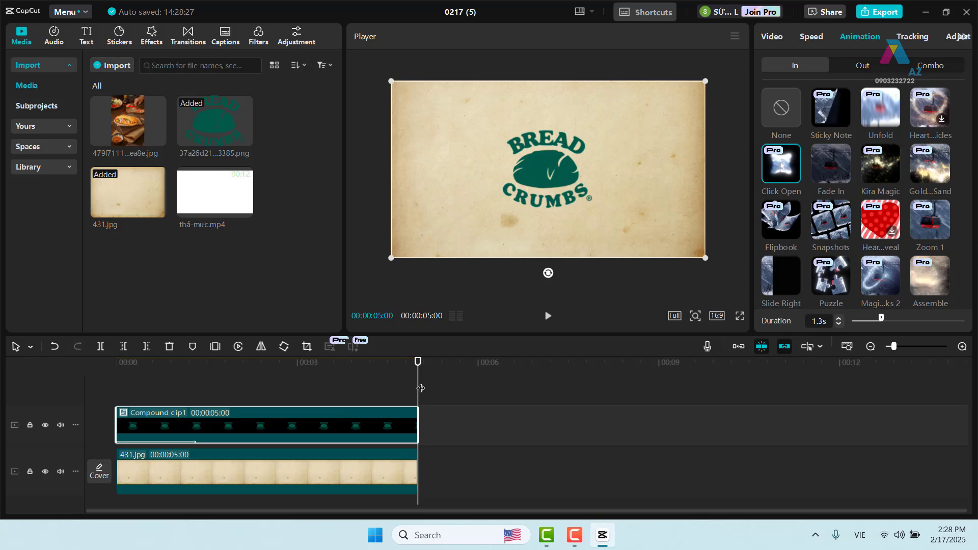
pyautogui.moveTo(417, 387); pyautogui.dragTo(105, 398)
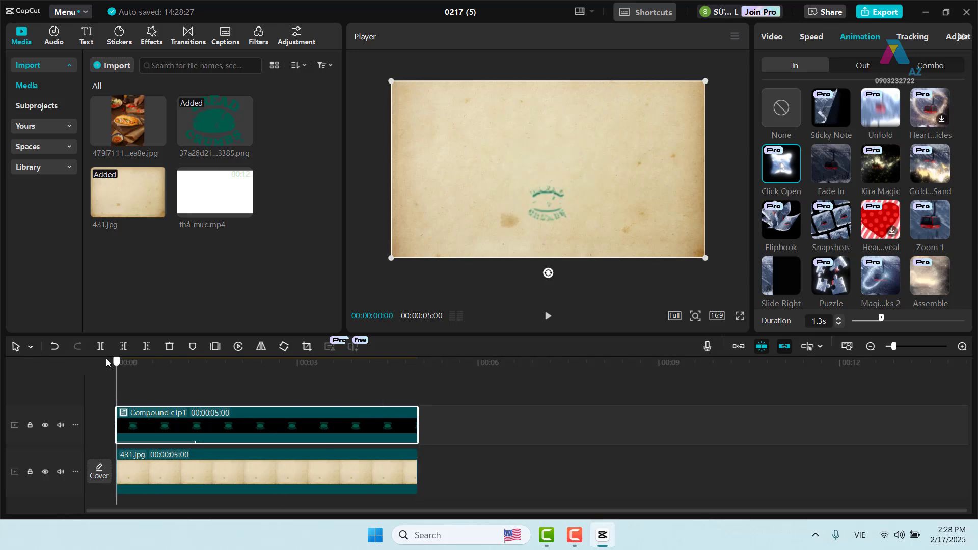
pyautogui.press('space')
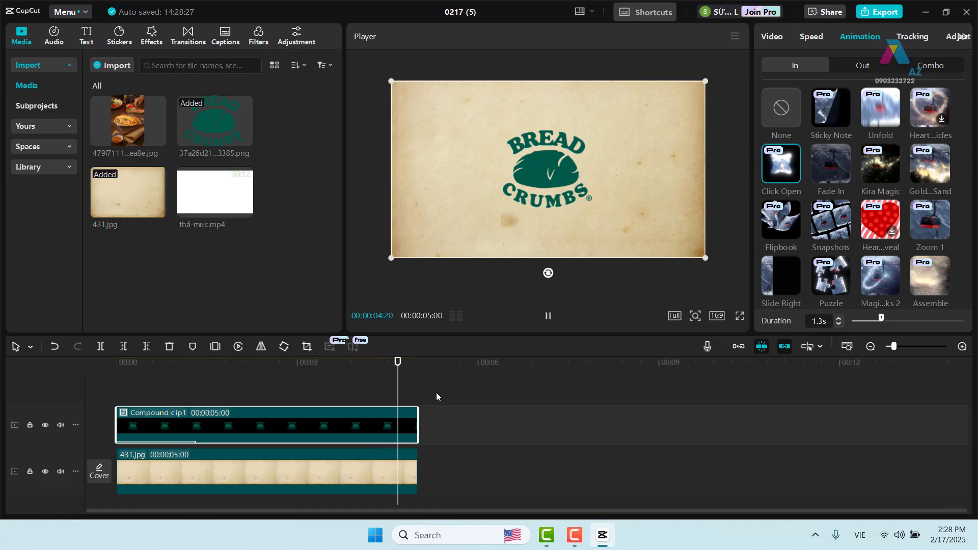
pyautogui.moveTo(417, 369); pyautogui.dragTo(117, 367)
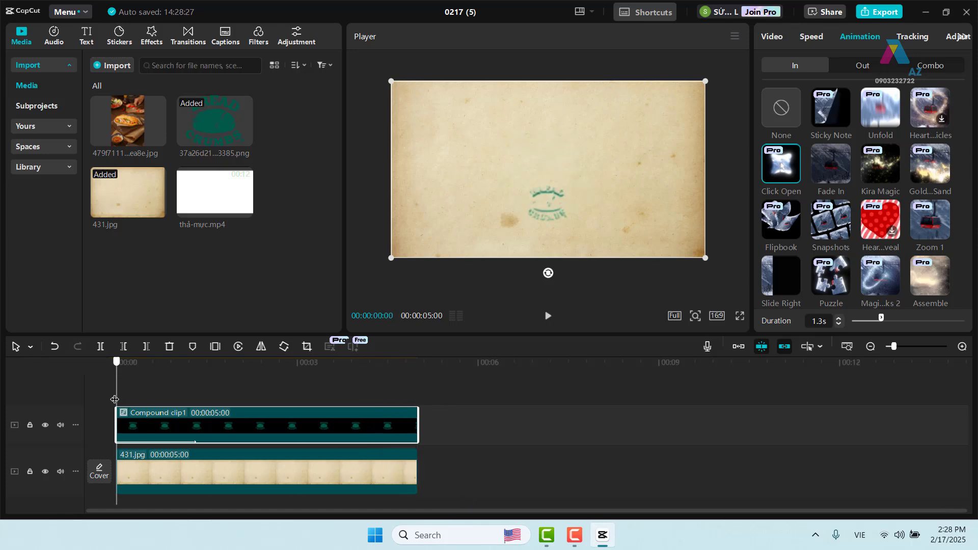
pyautogui.press('space')
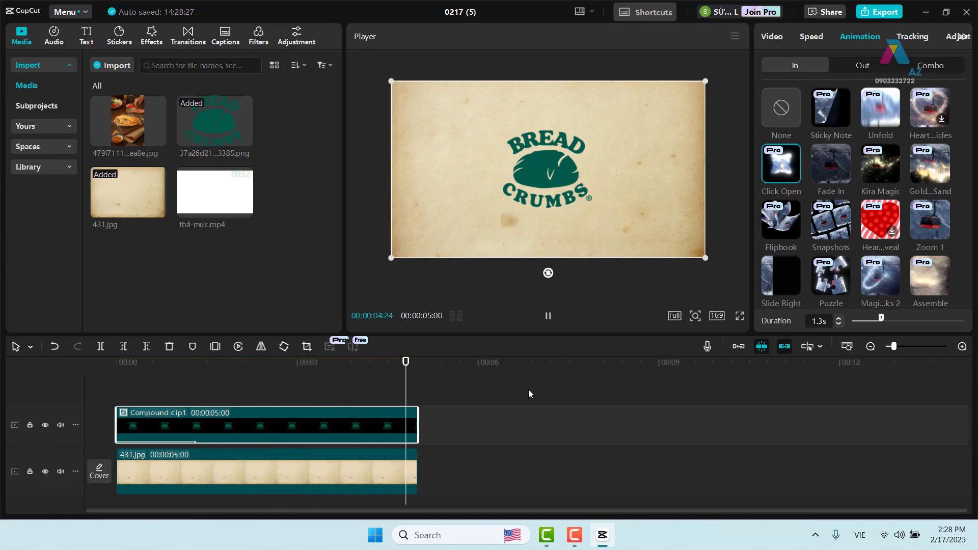
# Find the Play Pendulum video effect and add it above the logo clip, starting at 00:00:01:09 where the entrance animation ends.
pyautogui.moveTo(418, 366); pyautogui.dragTo(192, 391)
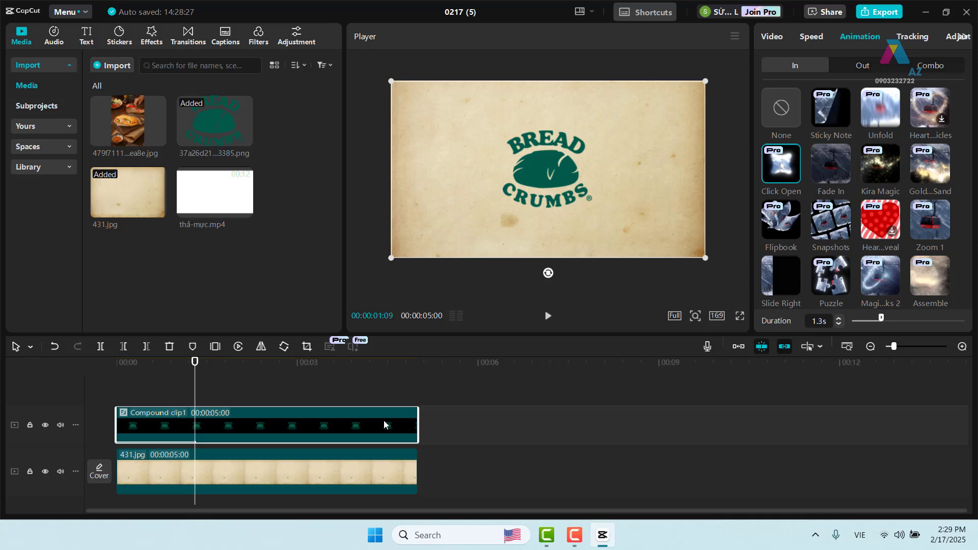
pyautogui.click(151, 36)
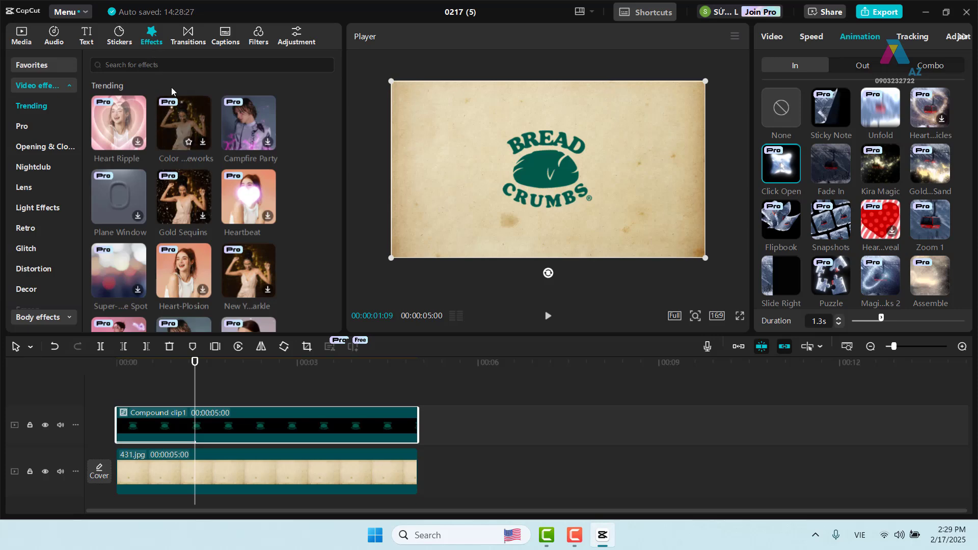
pyautogui.click(172, 66)
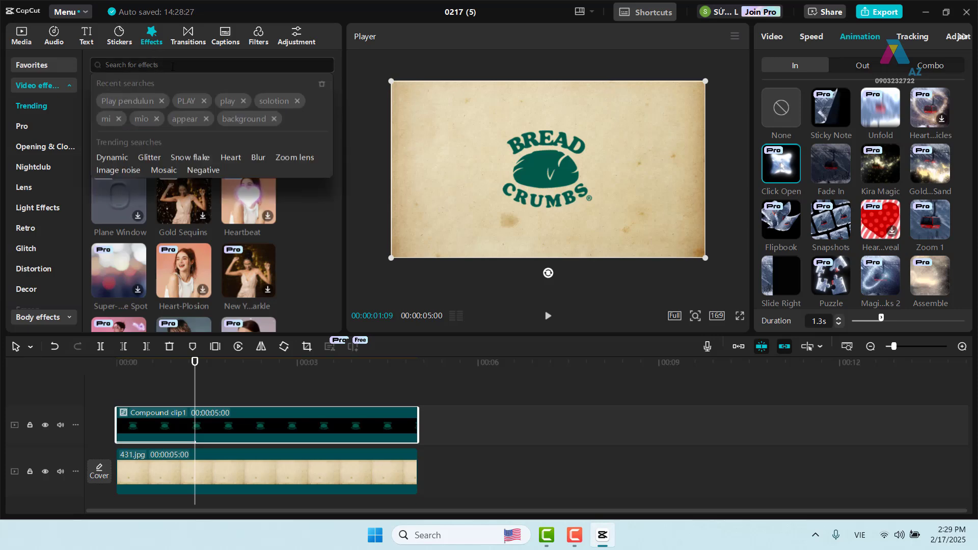
pyautogui.click(144, 100)
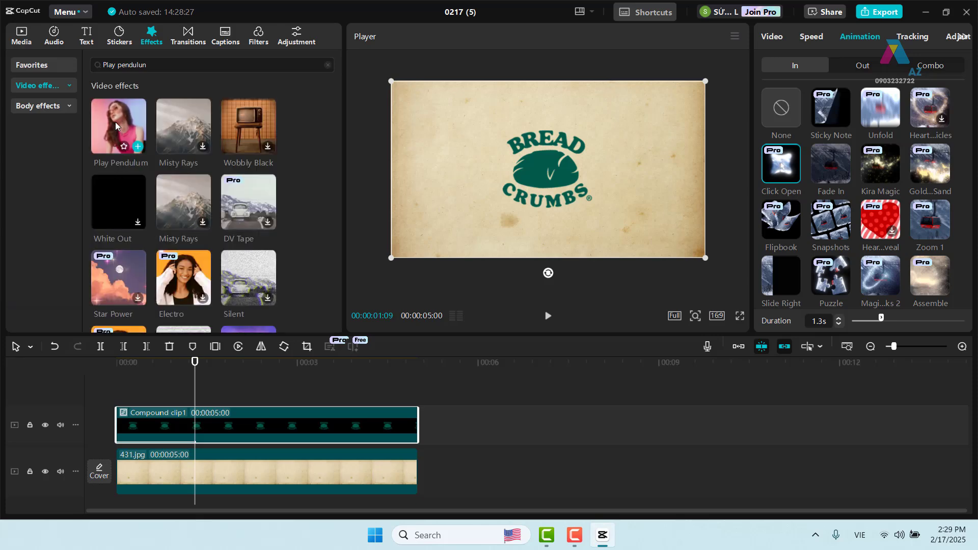
pyautogui.moveTo(115, 121); pyautogui.dragTo(196, 398)
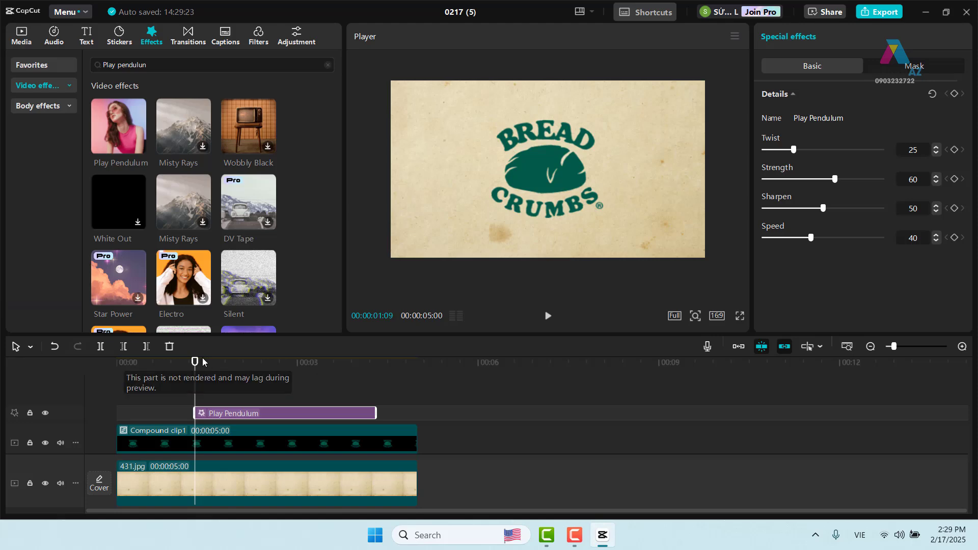
# Set the Play Pendulum effect's Twist to 0 and Strength to 12.
pyautogui.moveTo(194, 361)
pyautogui.mouseDown()
pyautogui.moveTo(363, 362)
pyautogui.moveTo(195, 367)
pyautogui.mouseUp()
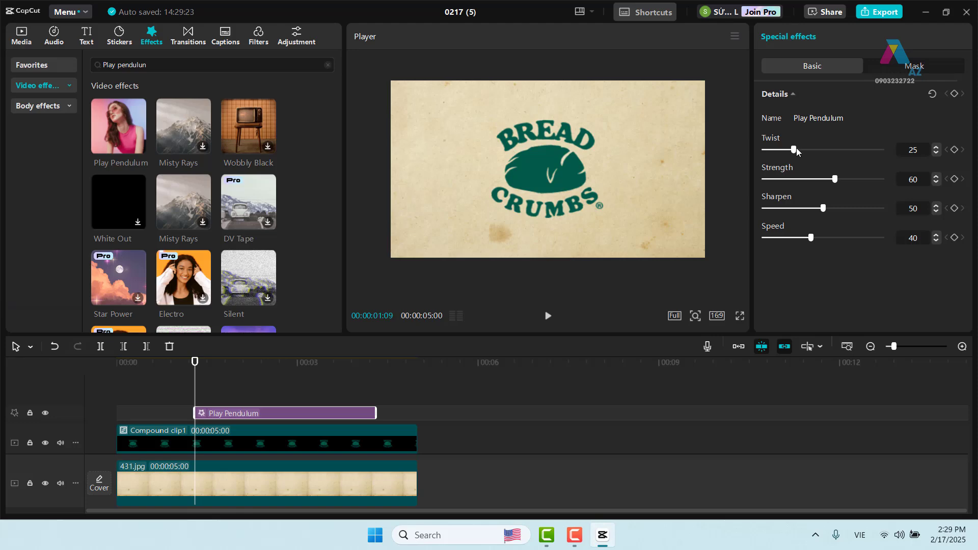
pyautogui.moveTo(796, 148); pyautogui.dragTo(719, 151)
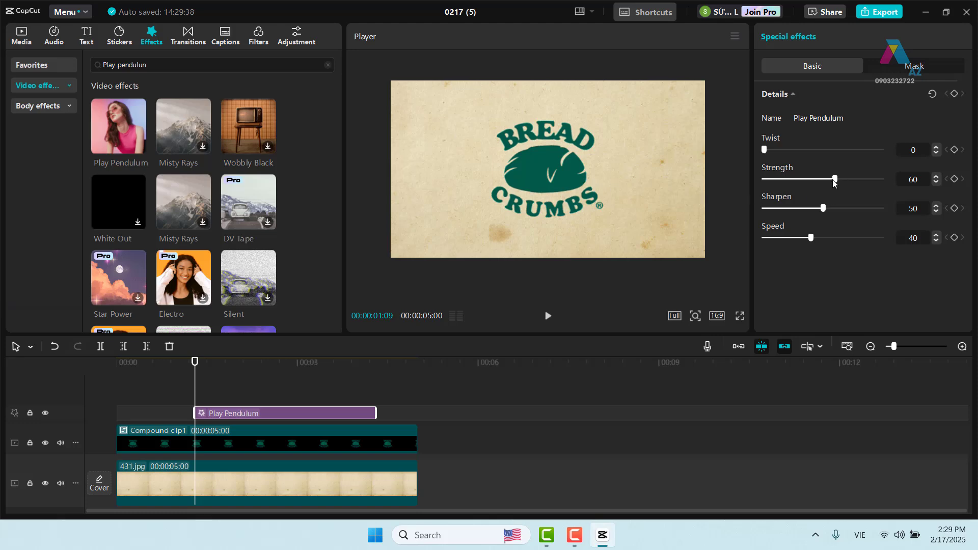
pyautogui.moveTo(832, 182); pyautogui.dragTo(776, 191)
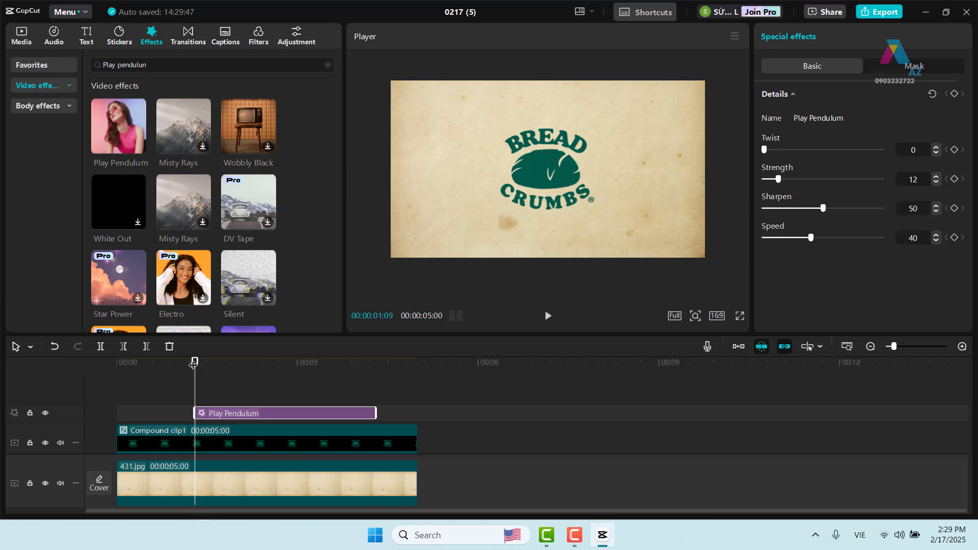
# Trim the ends of the Play Pendulum effect and the logo compound clip to 00:00:03:01, and play back the result.
pyautogui.moveTo(195, 362); pyautogui.dragTo(299, 360)
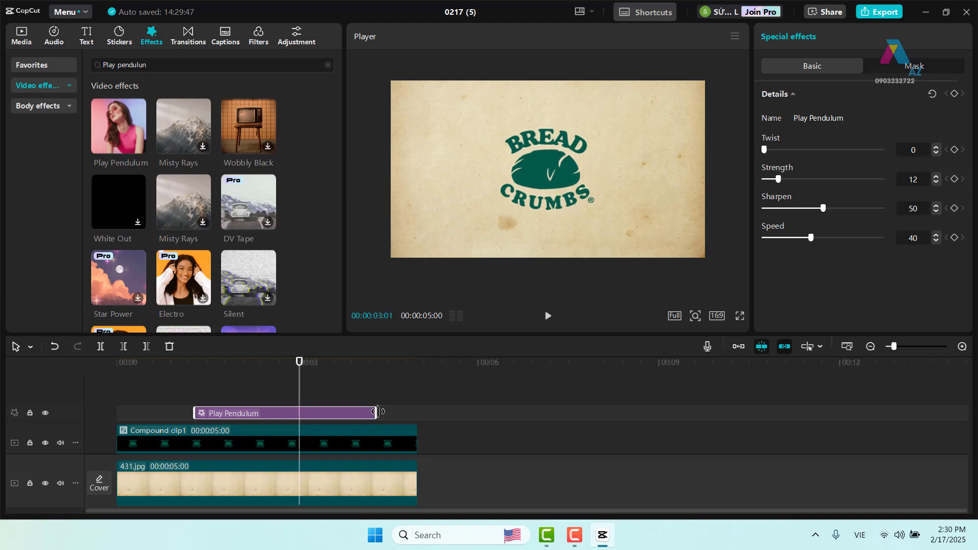
pyautogui.moveTo(377, 411); pyautogui.dragTo(299, 416)
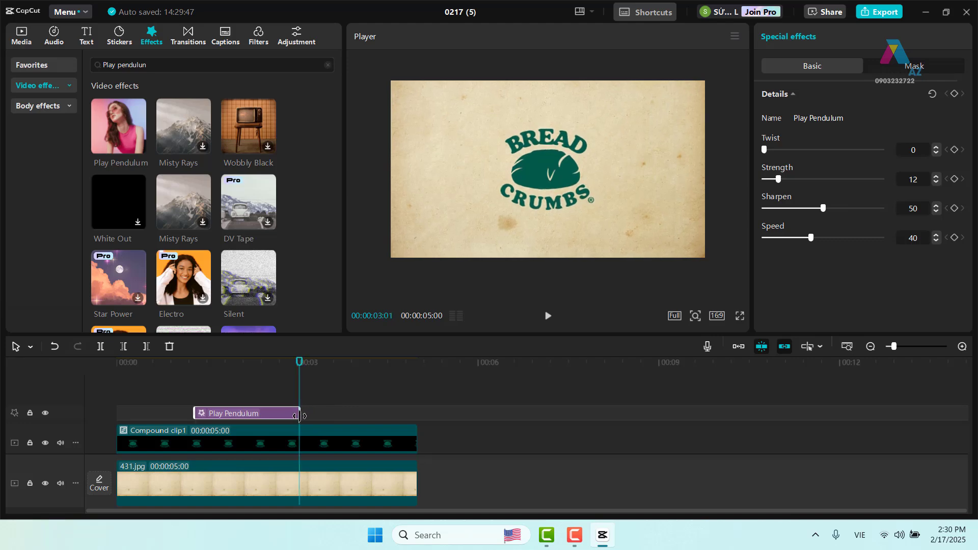
pyautogui.click(366, 439)
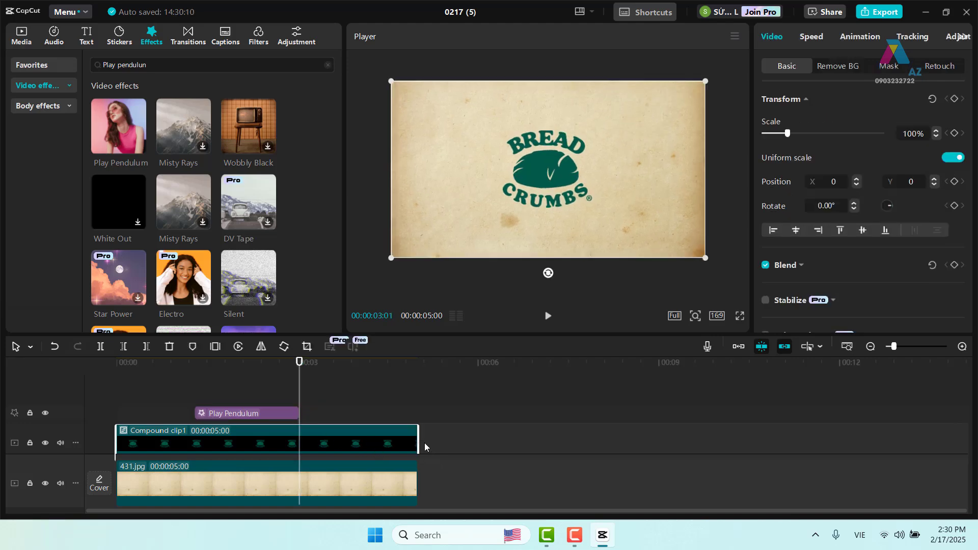
pyautogui.moveTo(418, 442); pyautogui.dragTo(299, 443)
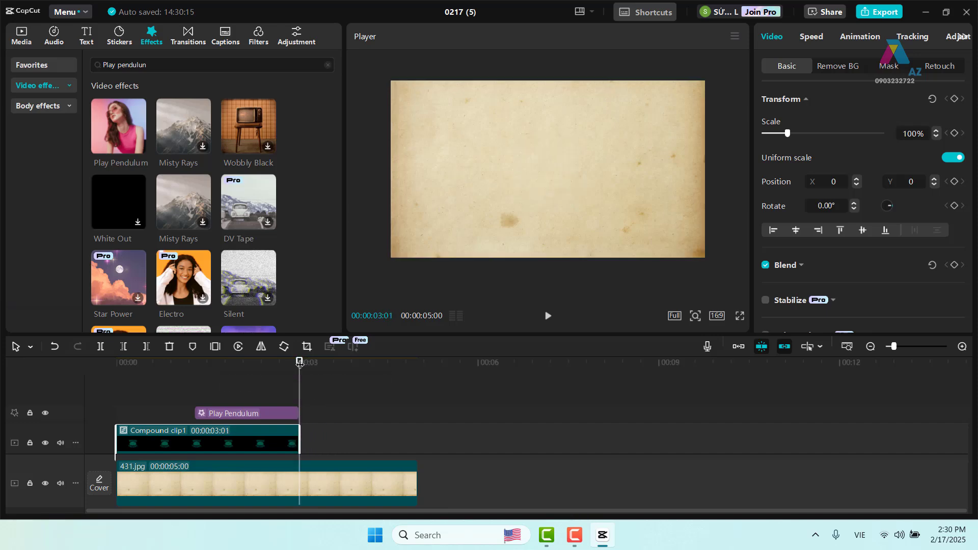
pyautogui.moveTo(299, 362); pyautogui.dragTo(99, 382)
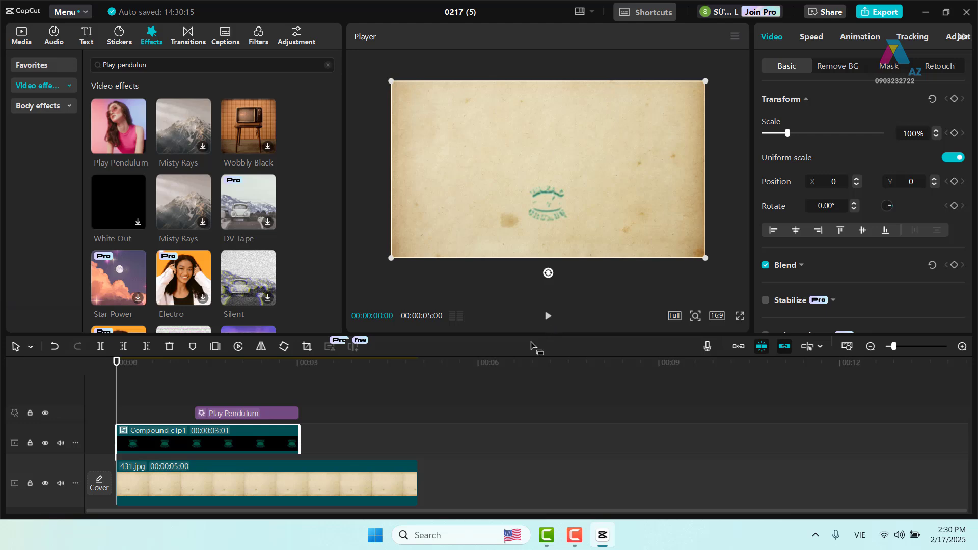
pyautogui.press('space')
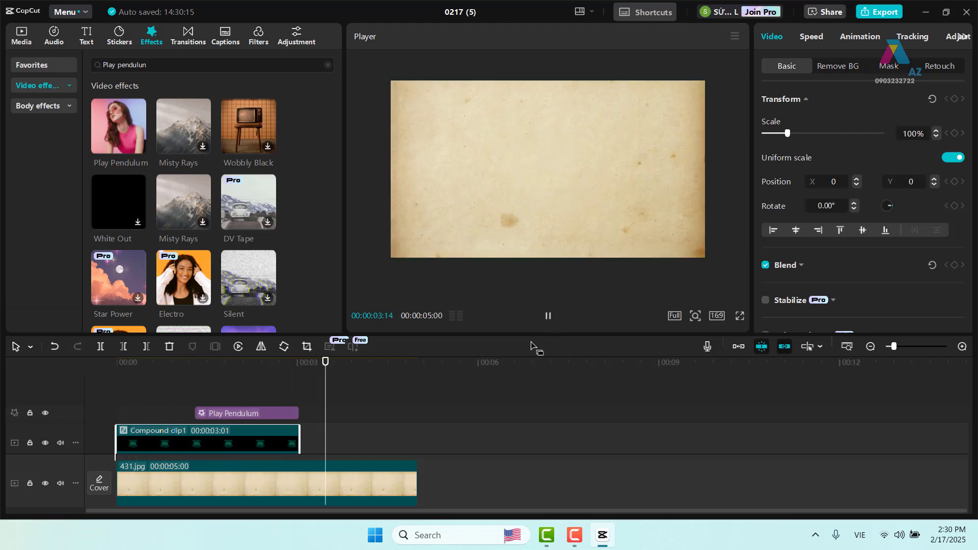
pyautogui.click(548, 316)
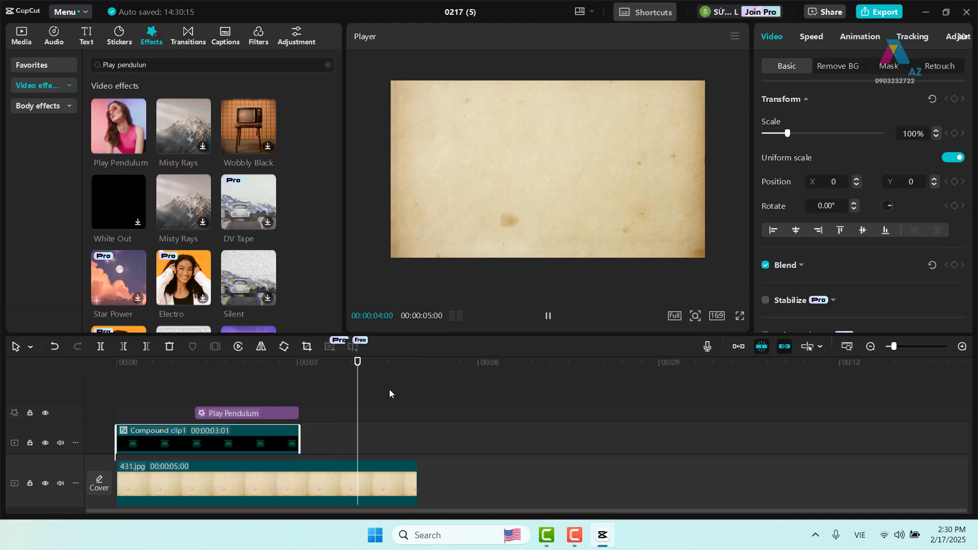
pyautogui.click(424, 389)
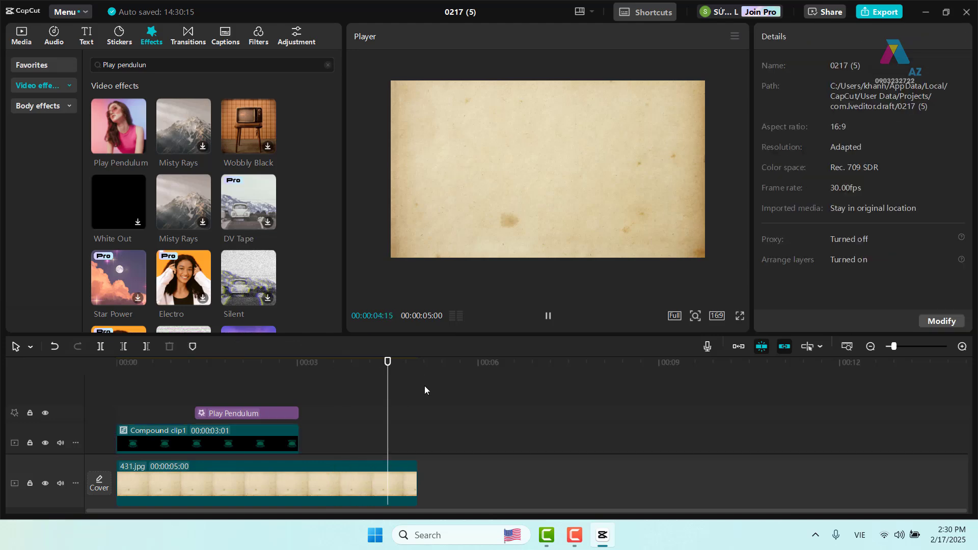
# Extend the start of the Play Pendulum effect back to the beginning of the timeline and play back the sequence.
pyautogui.click(258, 413)
pyautogui.moveTo(196, 413); pyautogui.dragTo(115, 411)
pyautogui.click(150, 441)
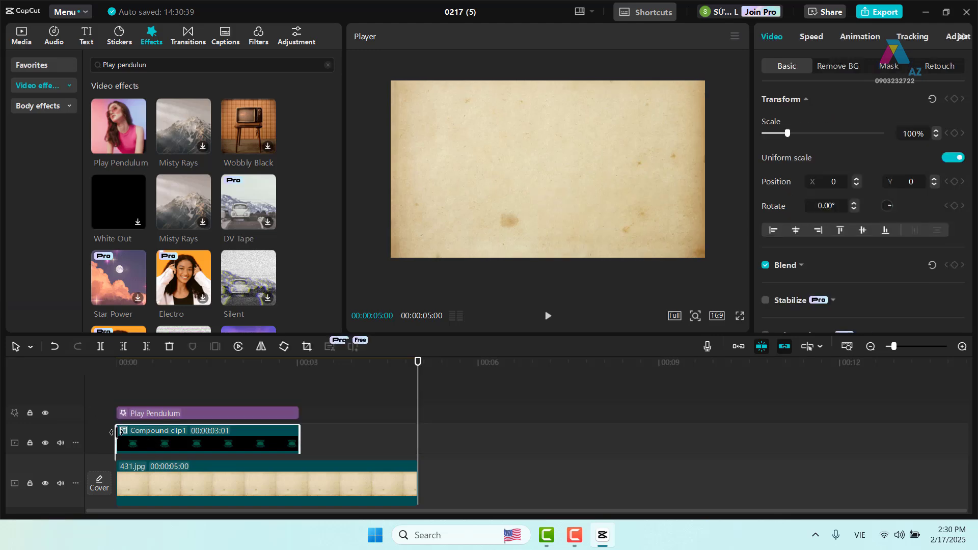
pyautogui.moveTo(417, 362); pyautogui.dragTo(377, 362)
pyautogui.moveTo(276, 365); pyautogui.dragTo(83, 387)
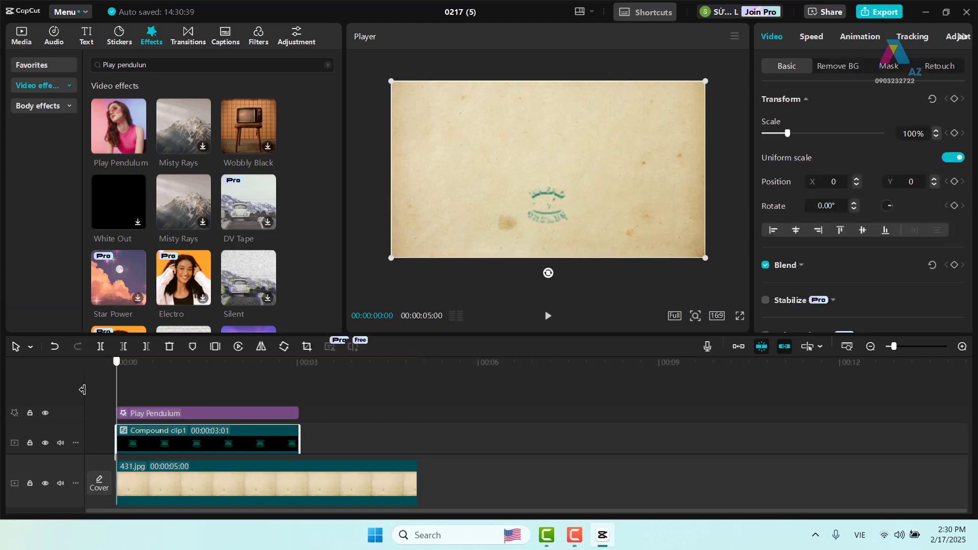
pyautogui.press('space')
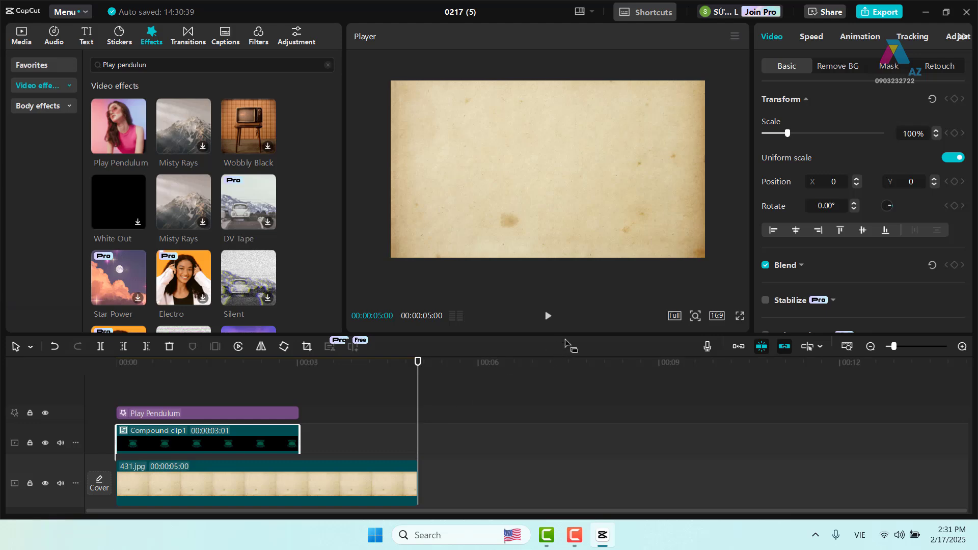
# Add the thả-mực.mp4 ink-drop video on a new track above the others, starting at 00:00:03:01 where the logo clip ends.
pyautogui.moveTo(570, 334); pyautogui.dragTo(569, 295)
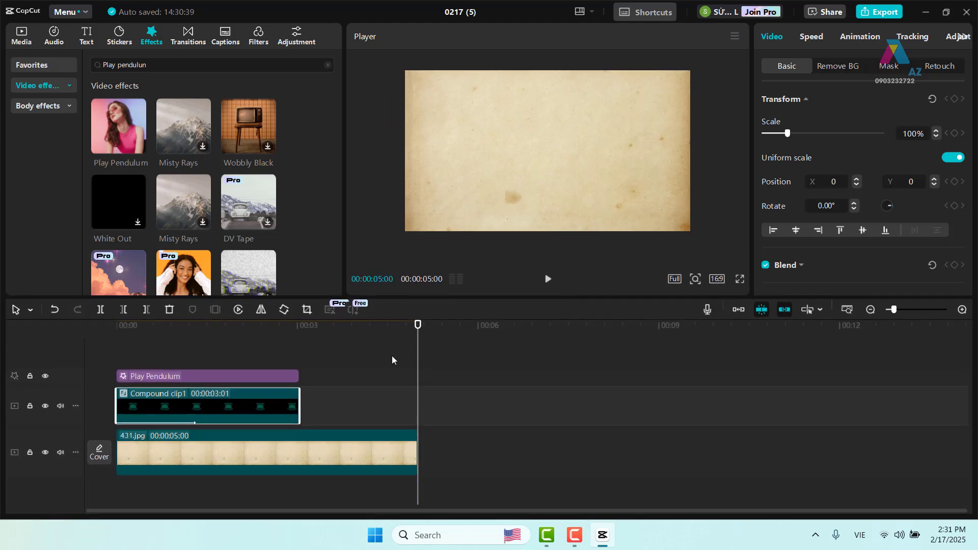
pyautogui.moveTo(102, 335); pyautogui.dragTo(299, 318)
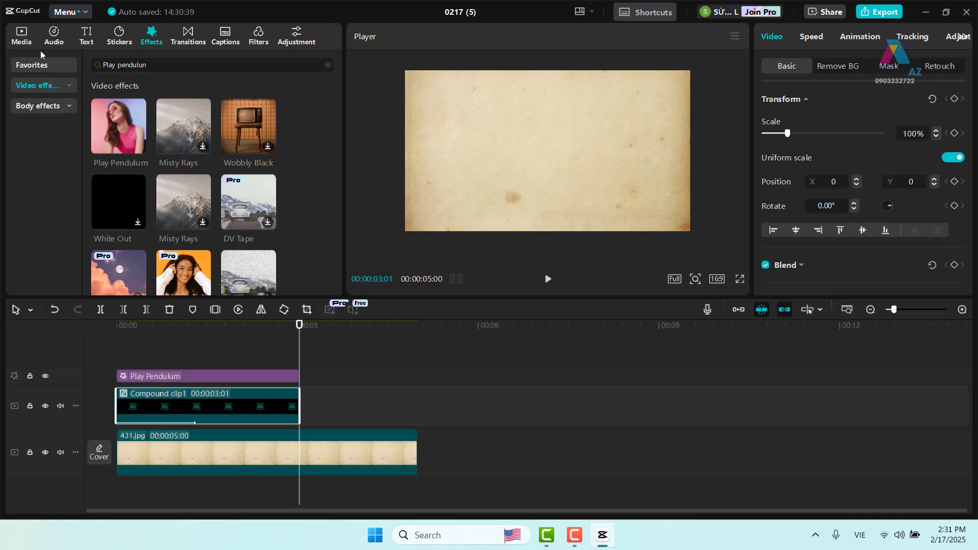
pyautogui.click(21, 34)
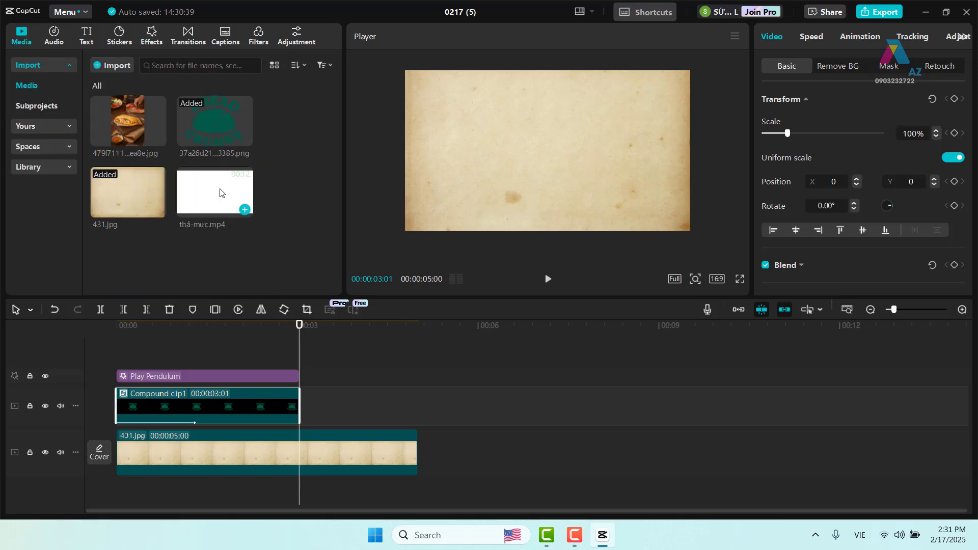
pyautogui.moveTo(259, 229); pyautogui.dragTo(300, 354)
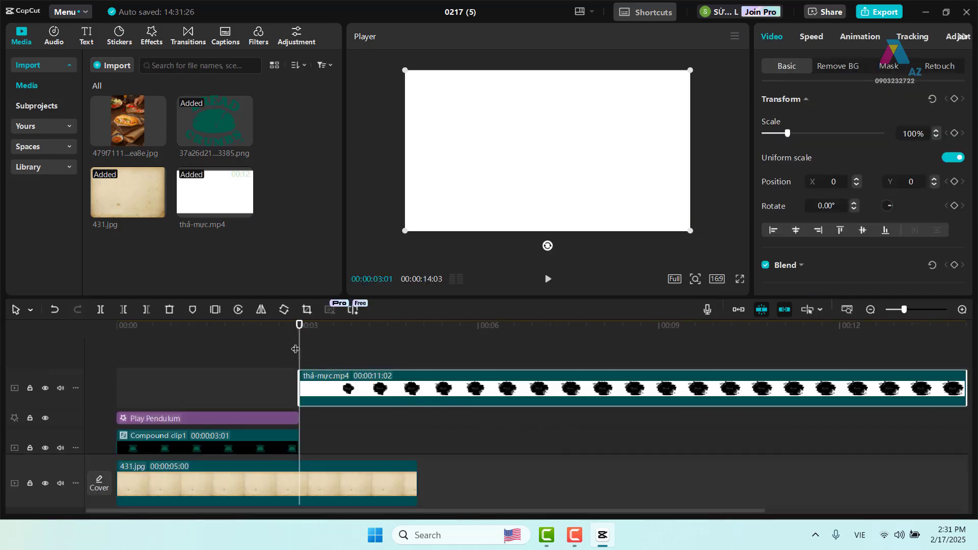
# Trim the end of the thả-mực.mp4 ink-drop clip to 00:00:09:23, giving it a duration of 00:00:06:22.
pyautogui.moveTo(300, 326)
pyautogui.mouseDown()
pyautogui.moveTo(352, 333)
pyautogui.moveTo(308, 336)
pyautogui.moveTo(398, 339)
pyautogui.moveTo(297, 353)
pyautogui.mouseUp()
pyautogui.moveTo(310, 327)
pyautogui.mouseDown()
pyautogui.moveTo(442, 338)
pyautogui.moveTo(705, 336)
pyautogui.mouseUp()
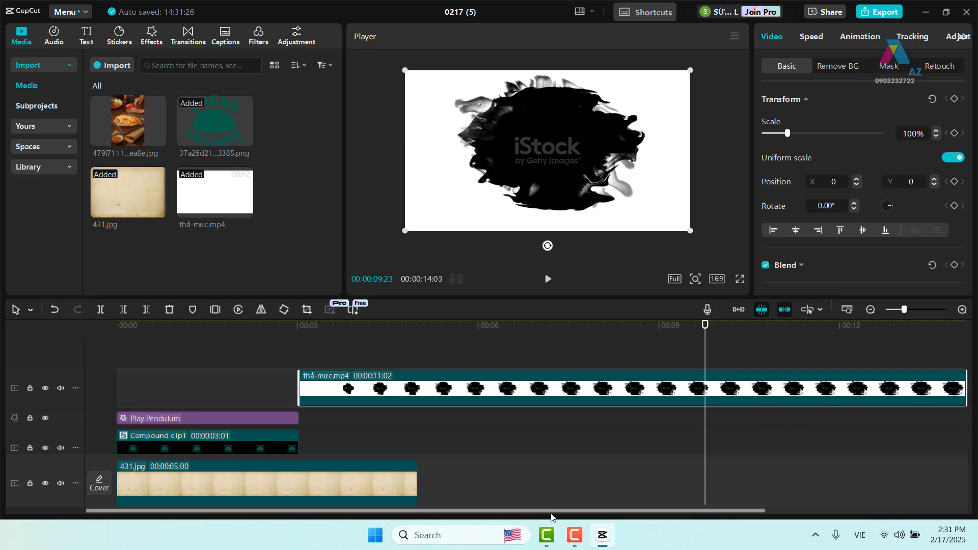
pyautogui.moveTo(567, 510); pyautogui.dragTo(628, 504)
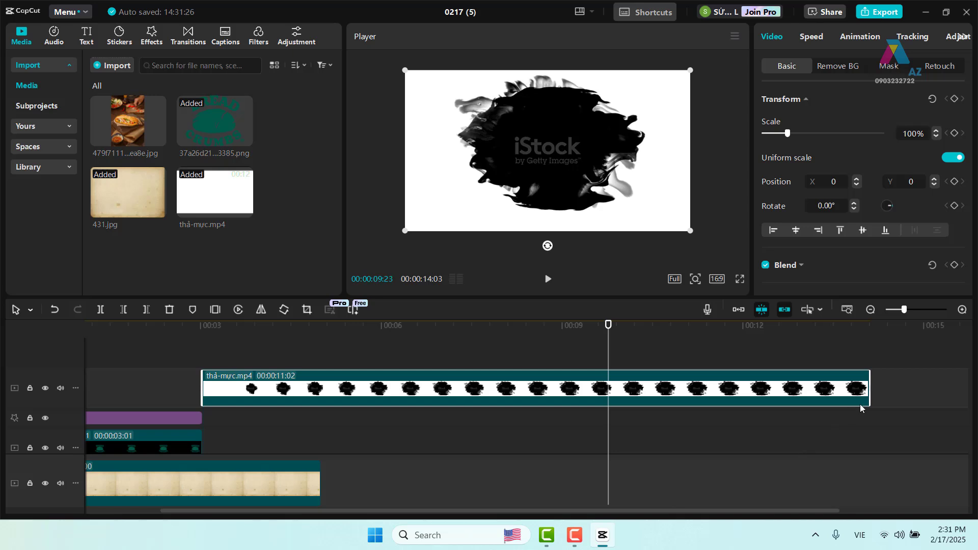
pyautogui.moveTo(868, 389); pyautogui.dragTo(608, 390)
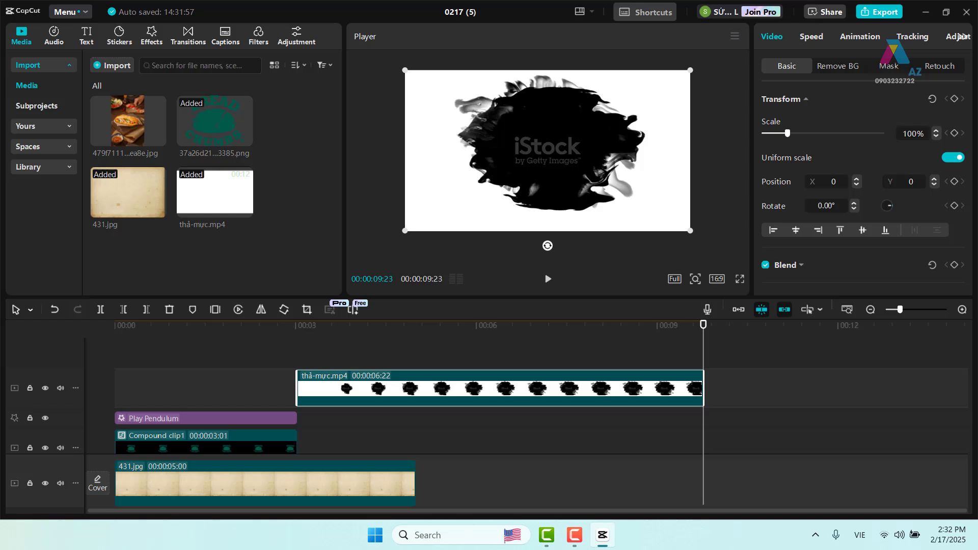
# Try removing the white background of the ink-drop clip with Auto removal, check another frame, and undo the removal.
pyautogui.moveTo(703, 325); pyautogui.dragTo(535, 348)
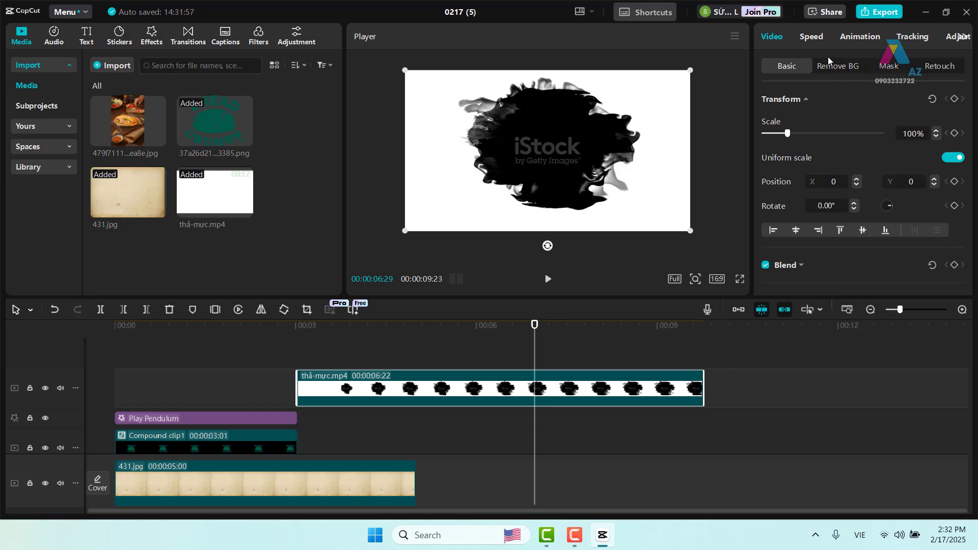
pyautogui.click(845, 68)
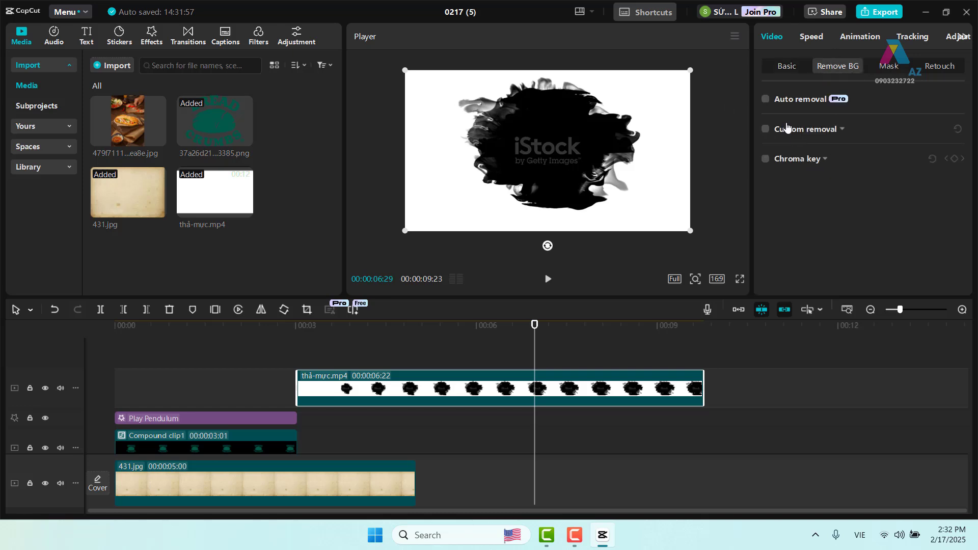
pyautogui.click(764, 99)
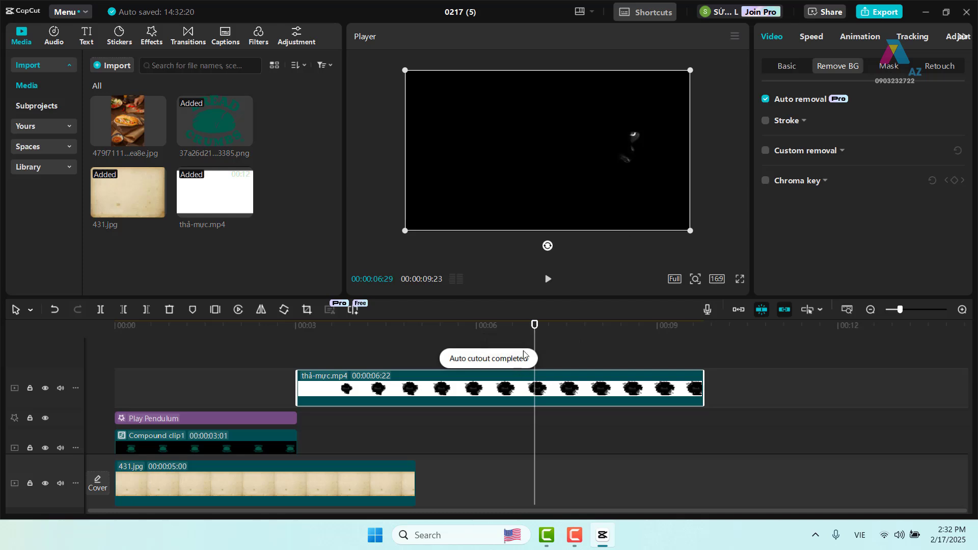
pyautogui.moveTo(534, 324); pyautogui.dragTo(363, 325)
pyautogui.hotkey('ctrl', 'z')
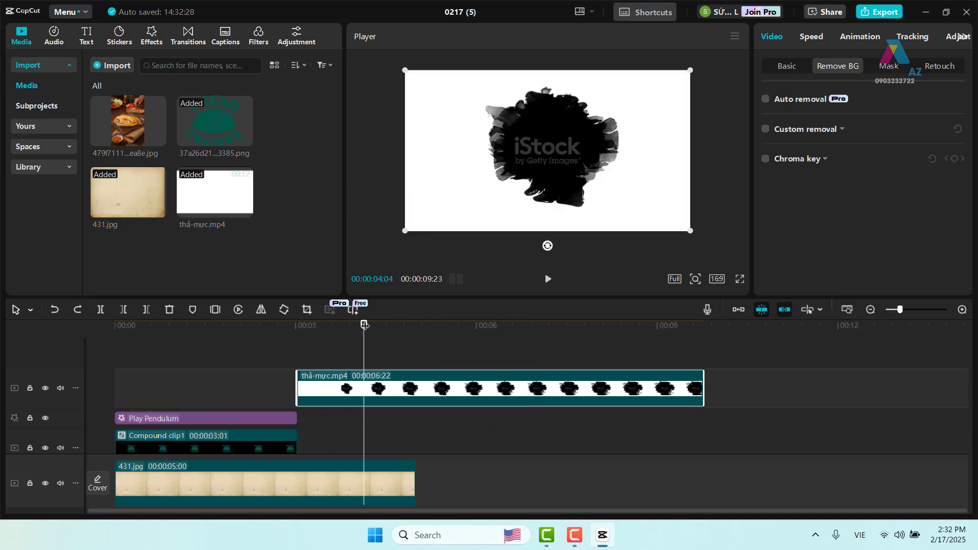
# Try keying out the ink-drop clip's white background with Chroma key, check a frame near the clip's end, and undo the color pick.
pyautogui.click(765, 159)
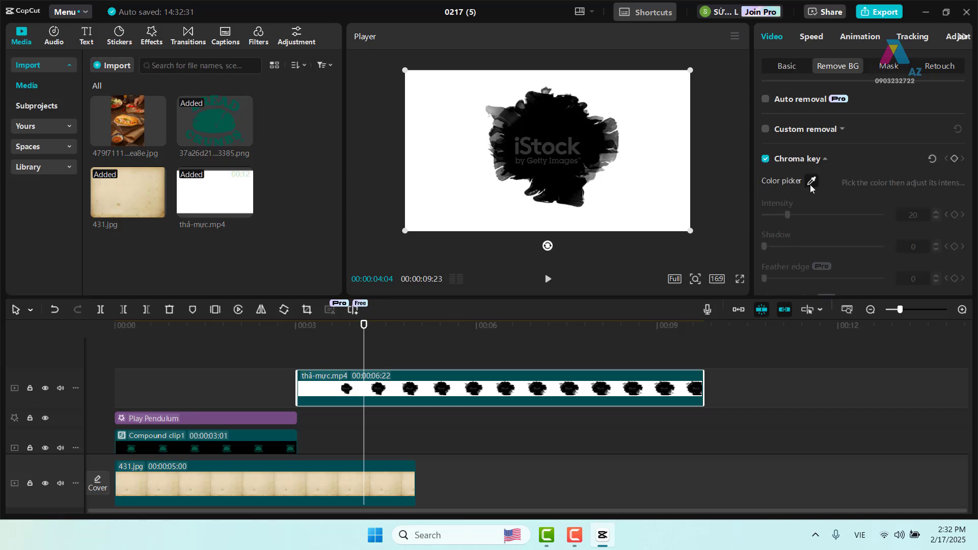
pyautogui.click(811, 182)
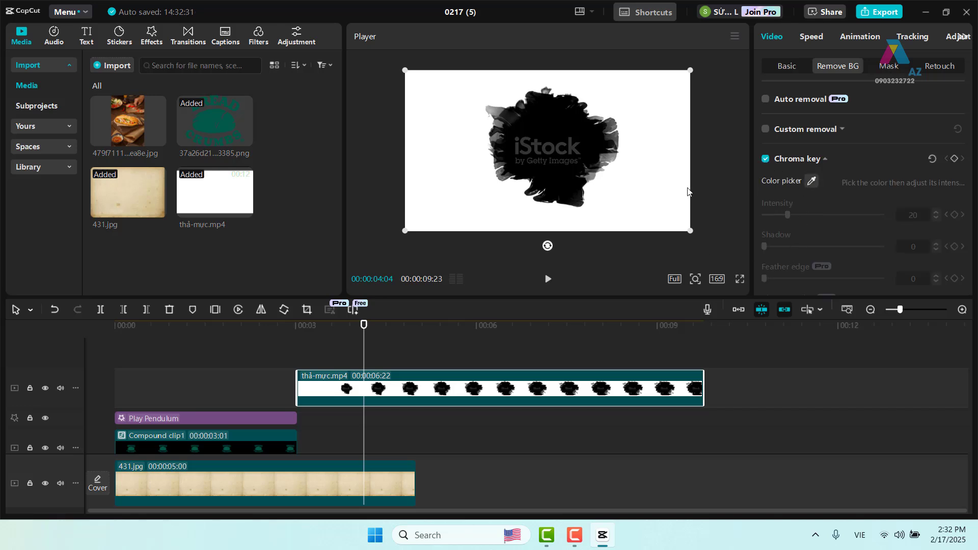
pyautogui.click(810, 182)
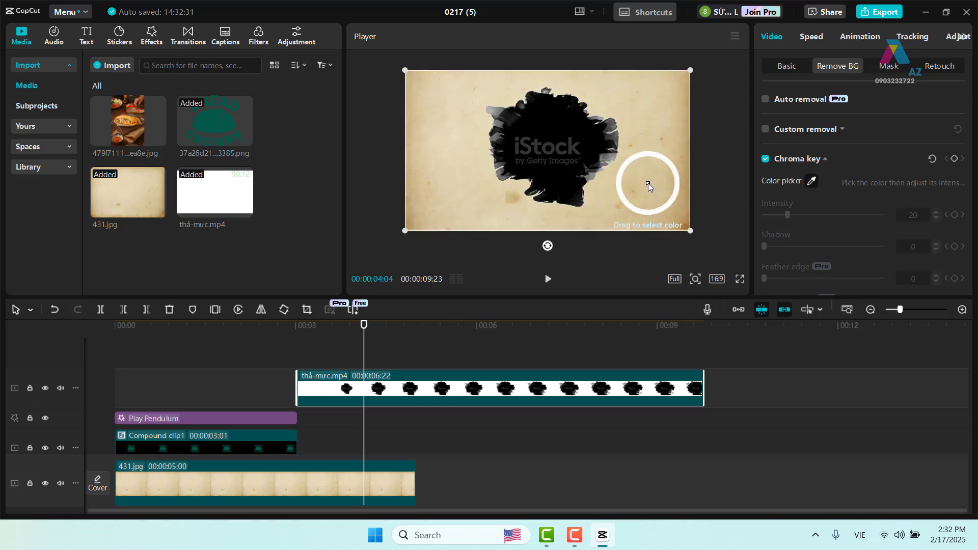
pyautogui.click(648, 182)
pyautogui.moveTo(364, 324)
pyautogui.mouseDown()
pyautogui.moveTo(272, 328)
pyautogui.moveTo(486, 338)
pyautogui.moveTo(659, 331)
pyautogui.mouseUp()
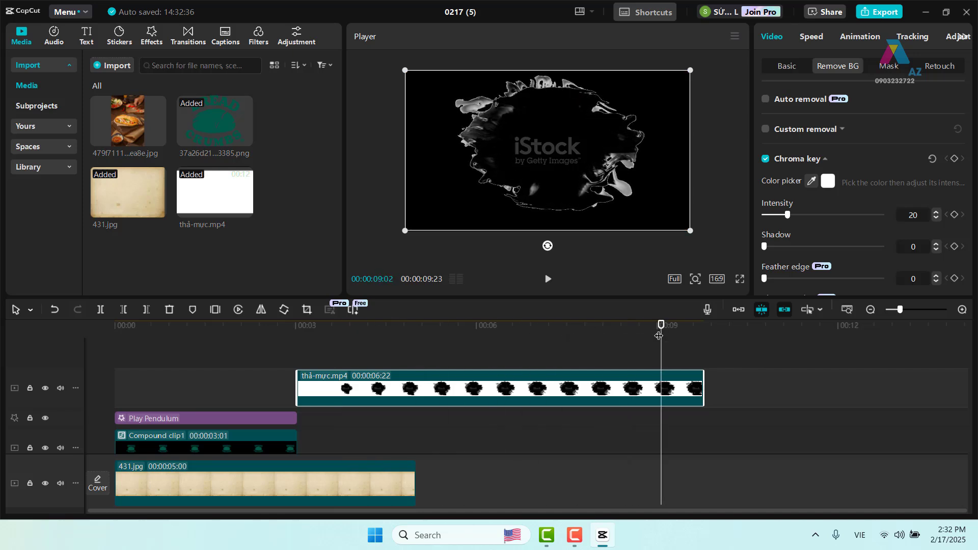
pyautogui.hotkey('ctrl', 'z')
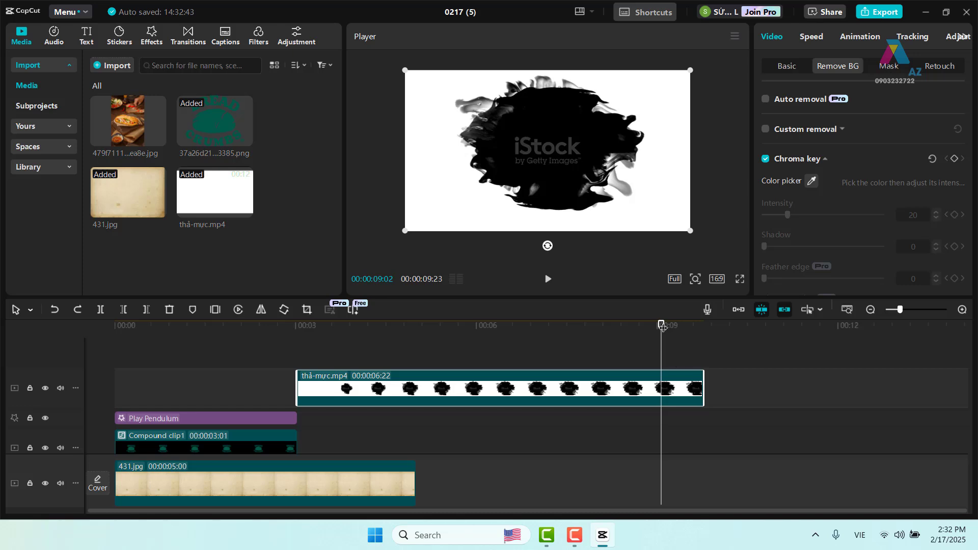
# Add the sandwich photo at 00:00:03:01 on a new track directly above the ink-drop clip.
pyautogui.moveTo(662, 327)
pyautogui.mouseDown()
pyautogui.moveTo(467, 349)
pyautogui.moveTo(287, 351)
pyautogui.moveTo(703, 354)
pyautogui.moveTo(299, 358)
pyautogui.mouseUp()
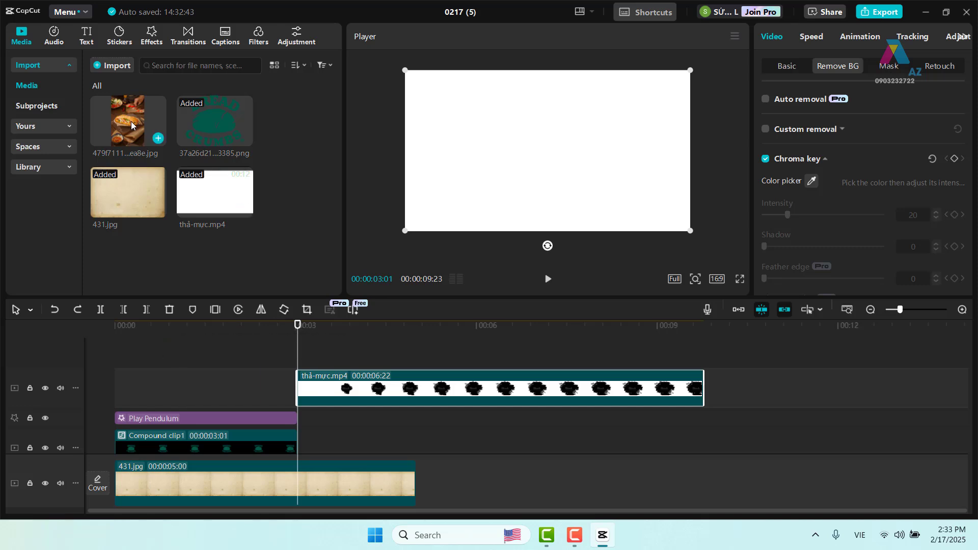
pyautogui.click(158, 138)
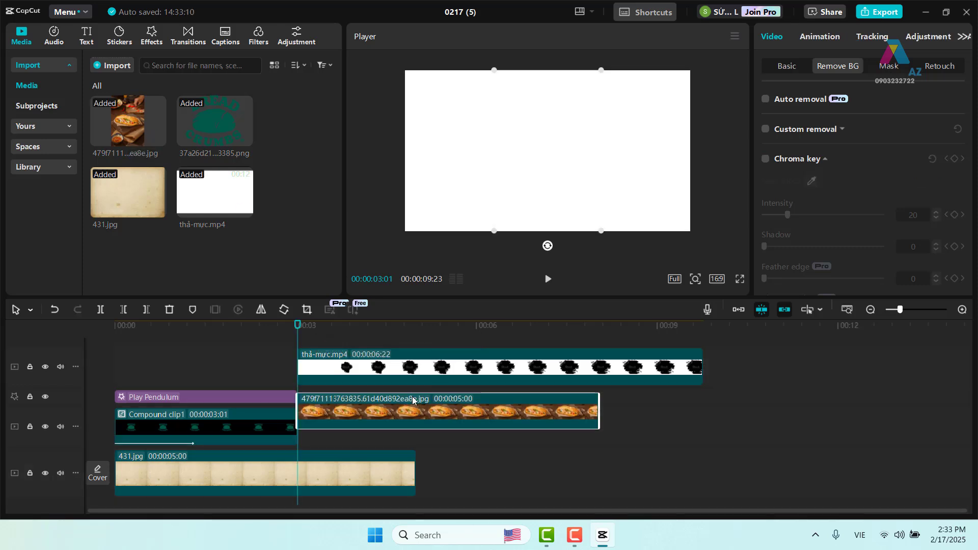
pyautogui.moveTo(410, 426); pyautogui.dragTo(415, 355)
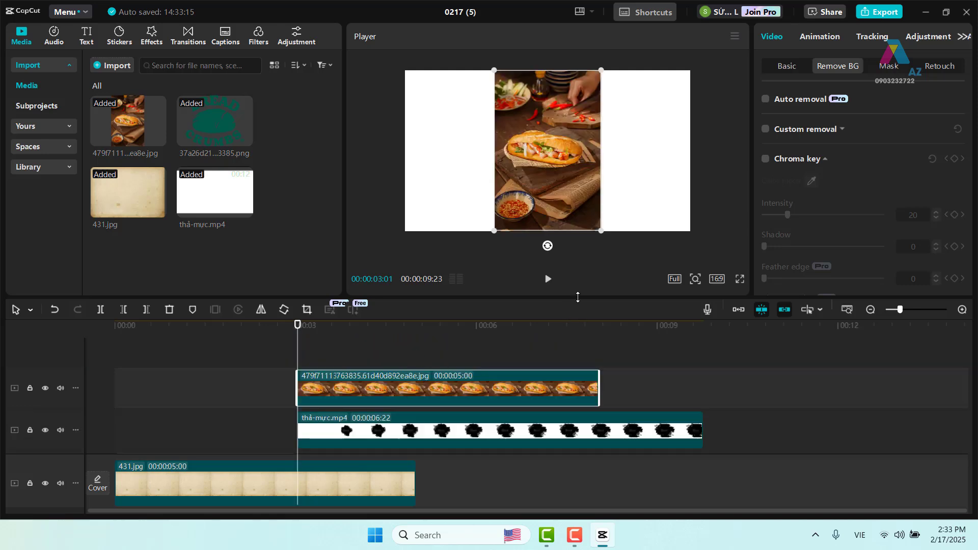
# Extend the sandwich photo to the end of the ink-drop clip and scale it to 266% so it fills the frame width.
pyautogui.moveTo(583, 299); pyautogui.dragTo(584, 235)
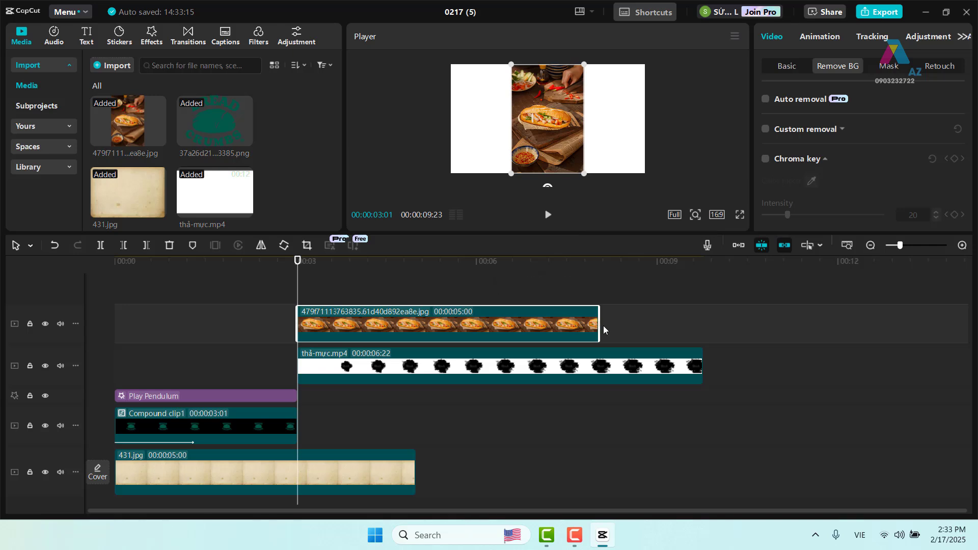
pyautogui.moveTo(599, 324); pyautogui.dragTo(696, 324)
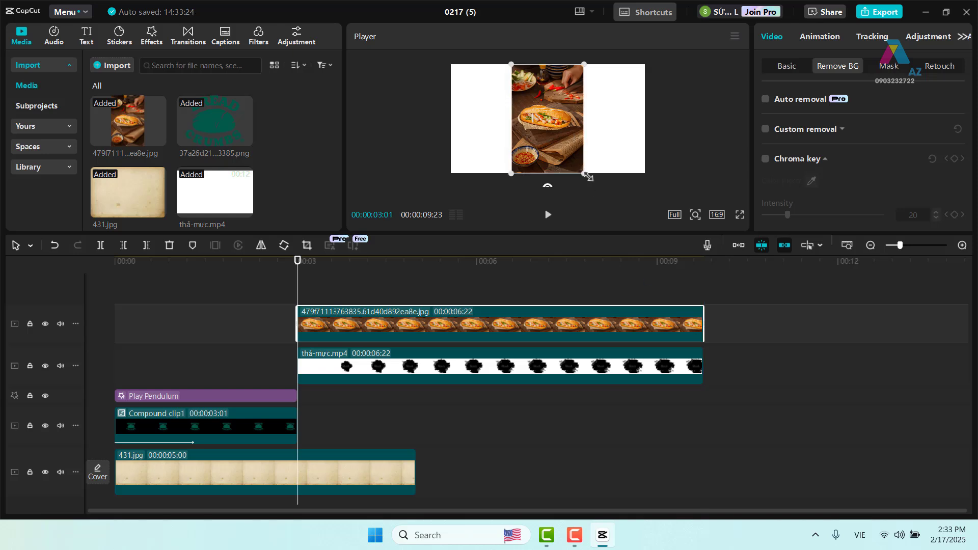
pyautogui.moveTo(584, 174); pyautogui.dragTo(740, 277)
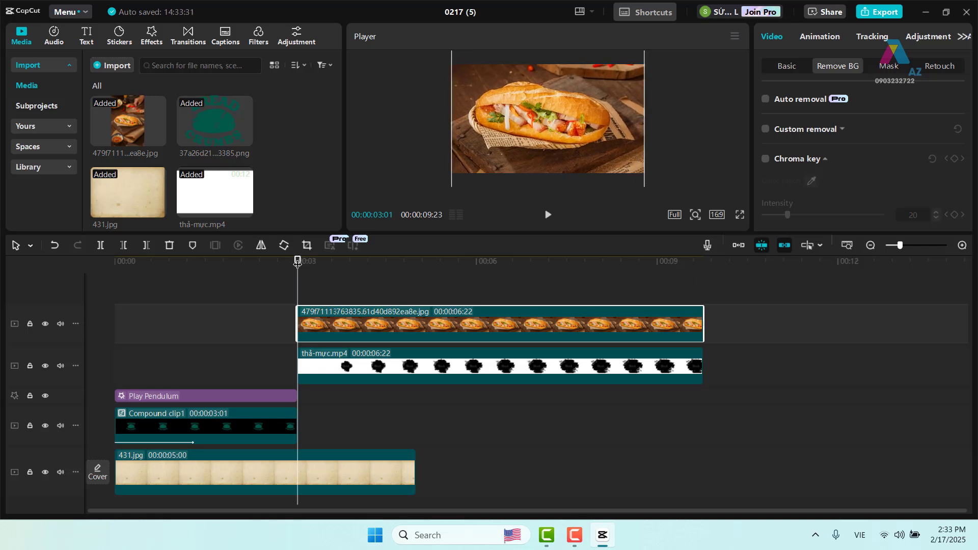
# Set the sandwich photo's blend mode to Screen so it combines with the ink-drop clip below.
pyautogui.moveTo(298, 261)
pyautogui.mouseDown()
pyautogui.moveTo(414, 260)
pyautogui.moveTo(304, 247)
pyautogui.moveTo(415, 260)
pyautogui.moveTo(297, 261)
pyautogui.mouseUp()
pyautogui.click(383, 372)
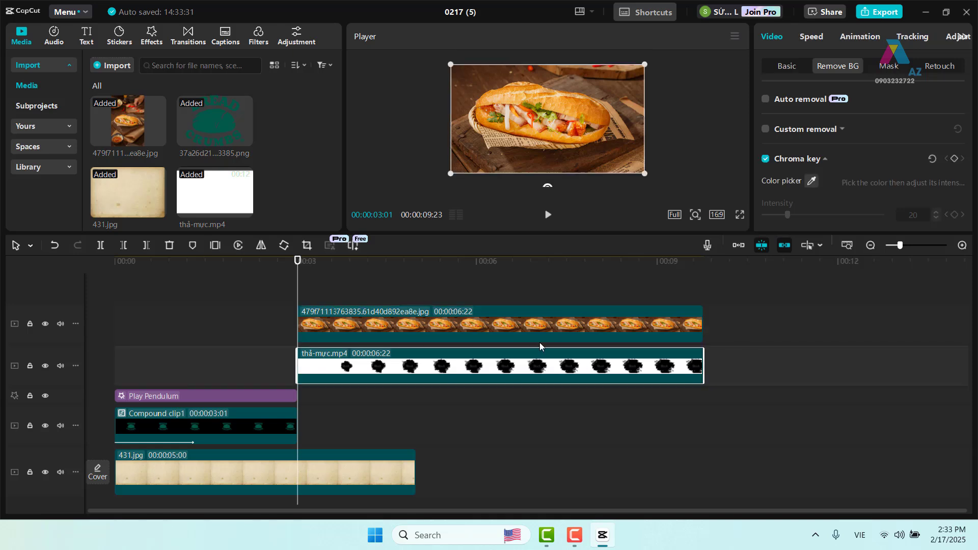
pyautogui.click(541, 325)
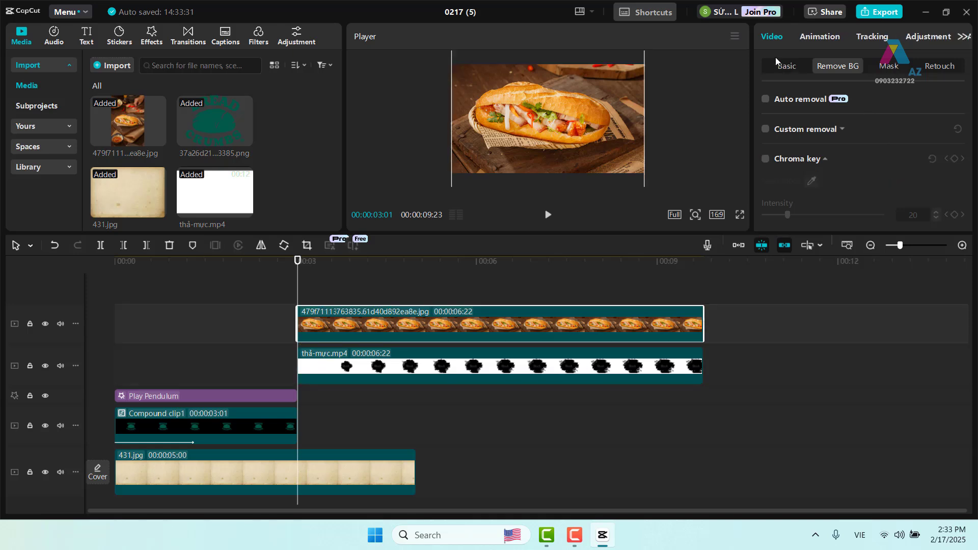
pyautogui.click(788, 68)
pyautogui.scroll(-4, 864, 192)
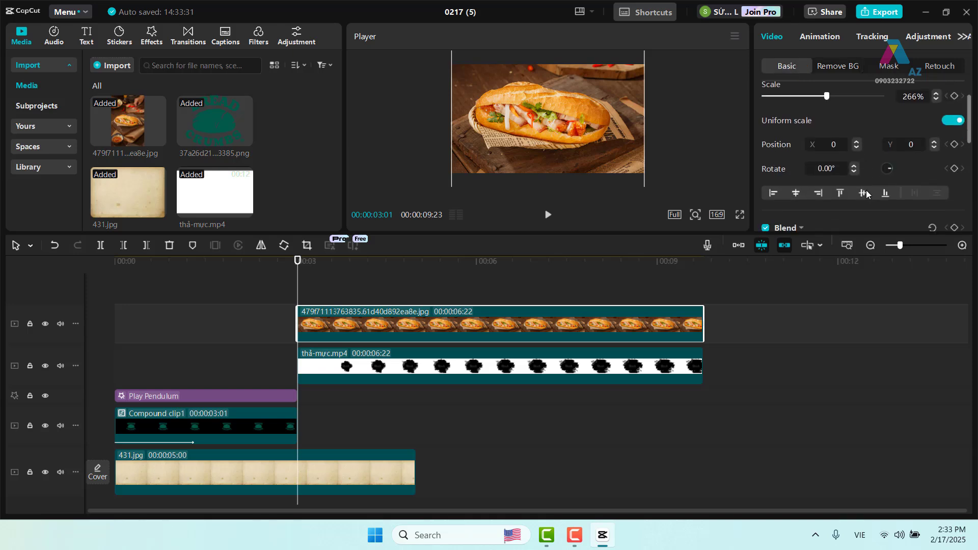
pyautogui.moveTo(867, 235); pyautogui.dragTo(867, 315)
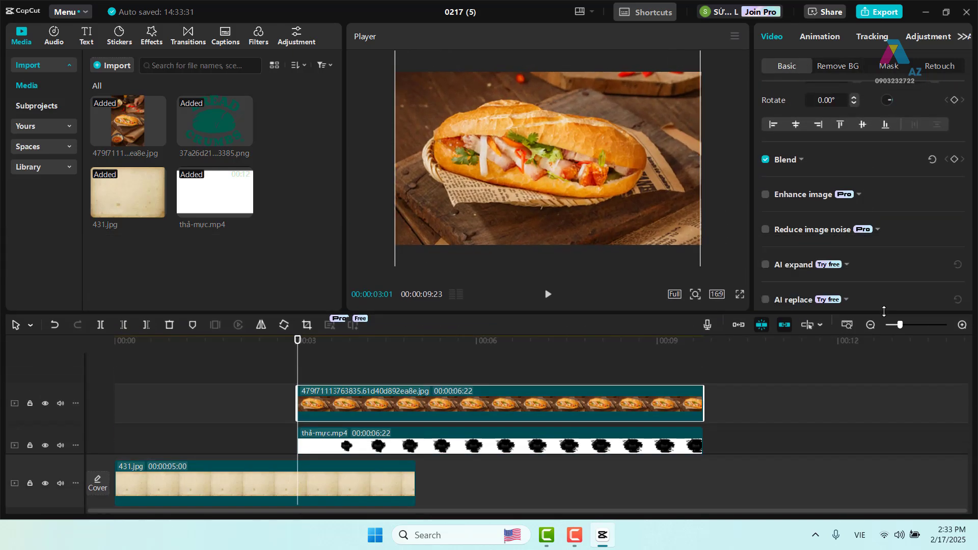
pyautogui.click(800, 161)
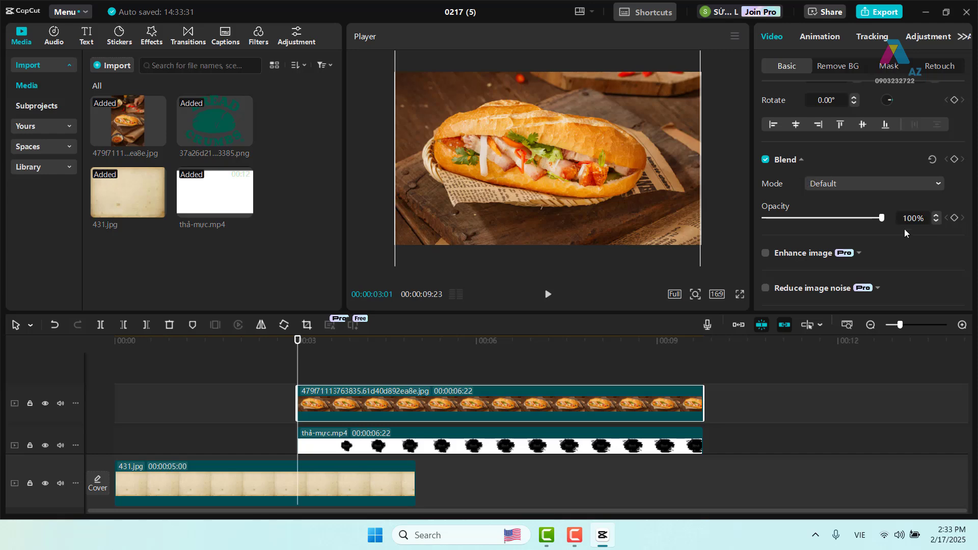
pyautogui.click(875, 180)
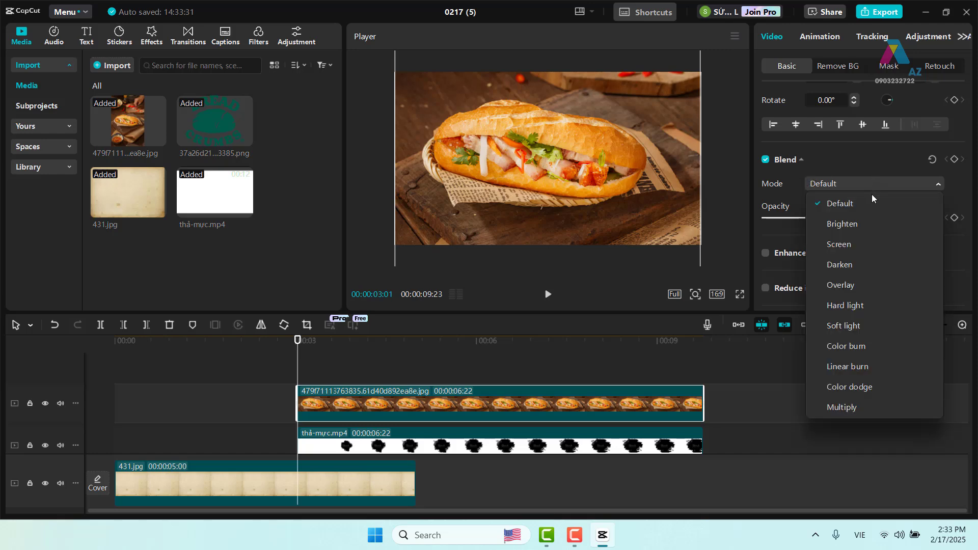
pyautogui.click(853, 244)
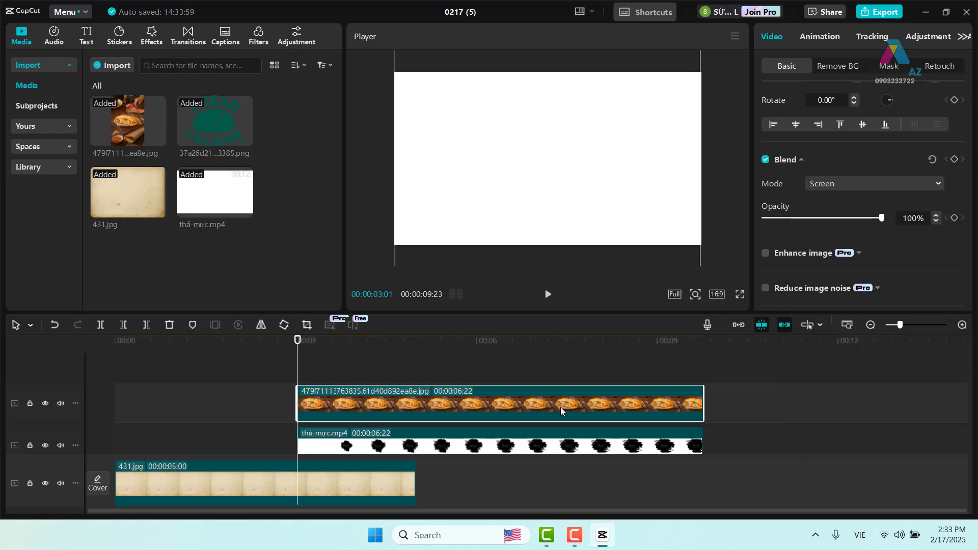
# Extend the 431.jpg paper background to 00:00:09:23 and preview the sandwich reveal at several frames.
pyautogui.moveTo(306, 341); pyautogui.dragTo(298, 373)
pyautogui.moveTo(414, 477); pyautogui.dragTo(703, 472)
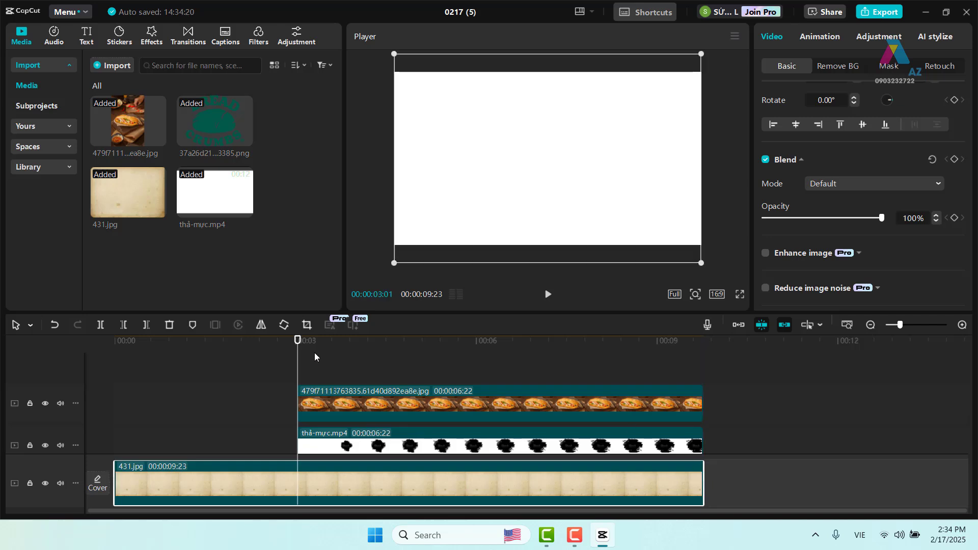
pyautogui.moveTo(297, 343); pyautogui.dragTo(506, 340)
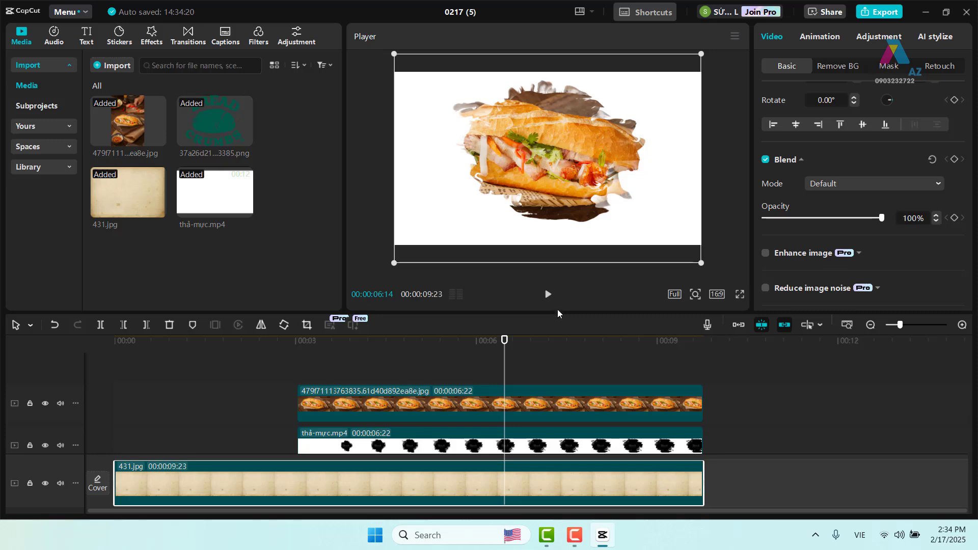
pyautogui.moveTo(557, 310); pyautogui.dragTo(569, 236)
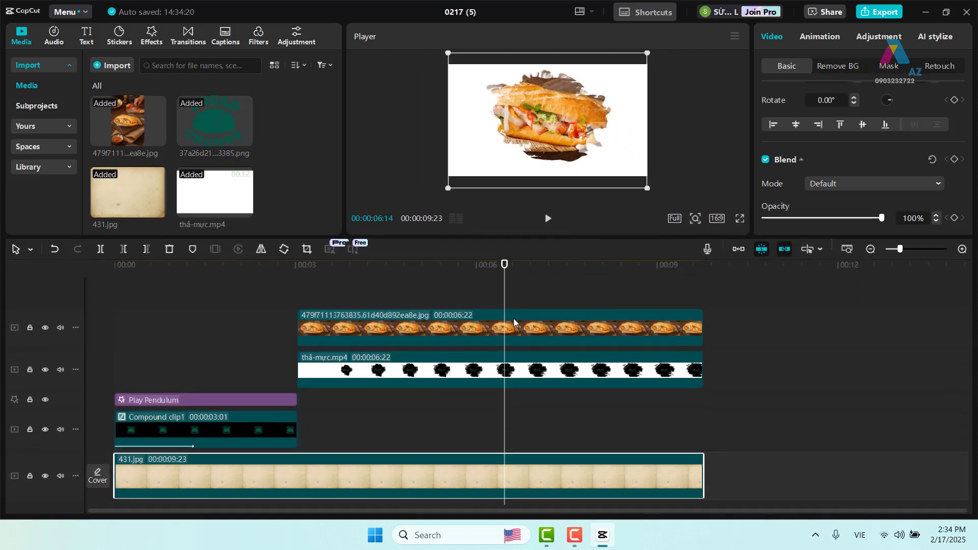
pyautogui.moveTo(504, 265); pyautogui.dragTo(392, 294)
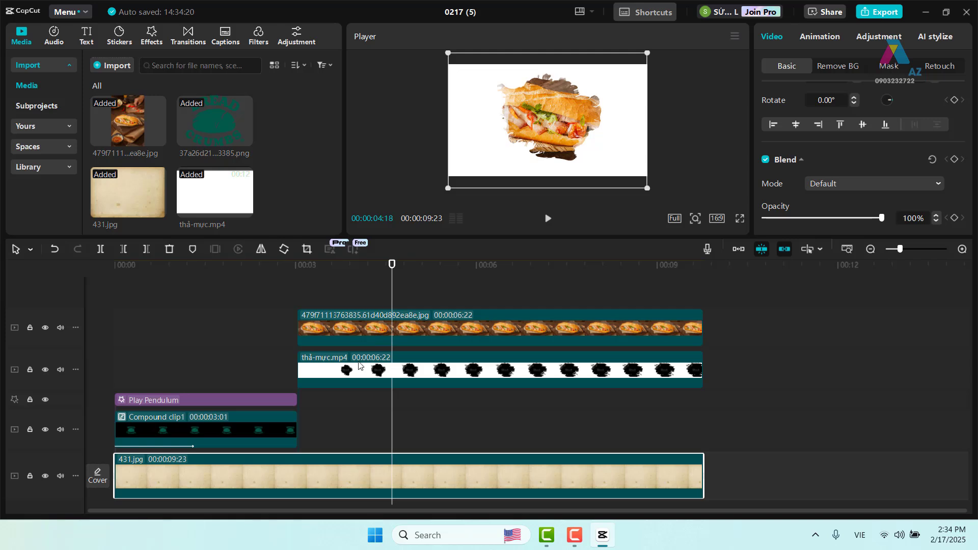
# Duplicate the thả-mực.mp4 ink-drop clip at 00:00:03:01 onto its own adjacent track.
pyautogui.click(463, 379)
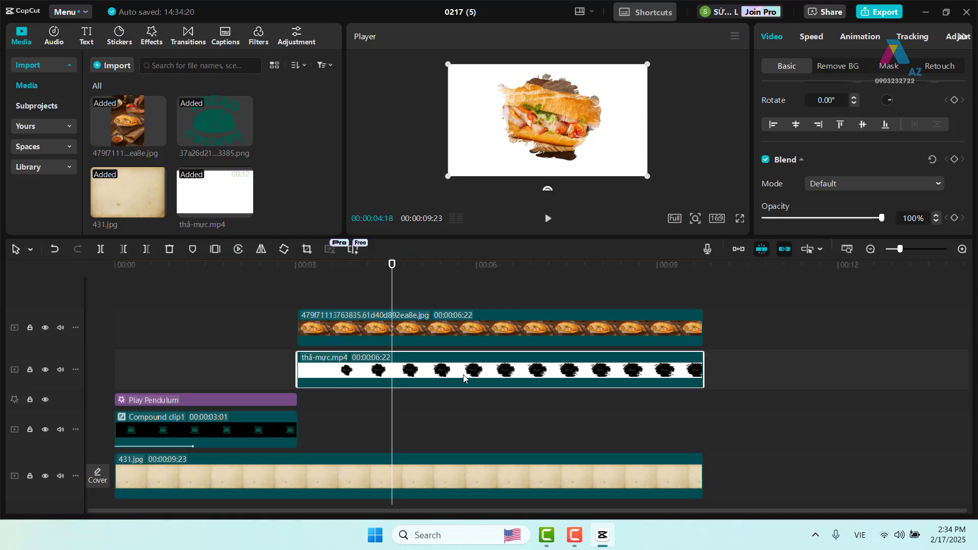
pyautogui.moveTo(392, 269); pyautogui.dragTo(298, 290)
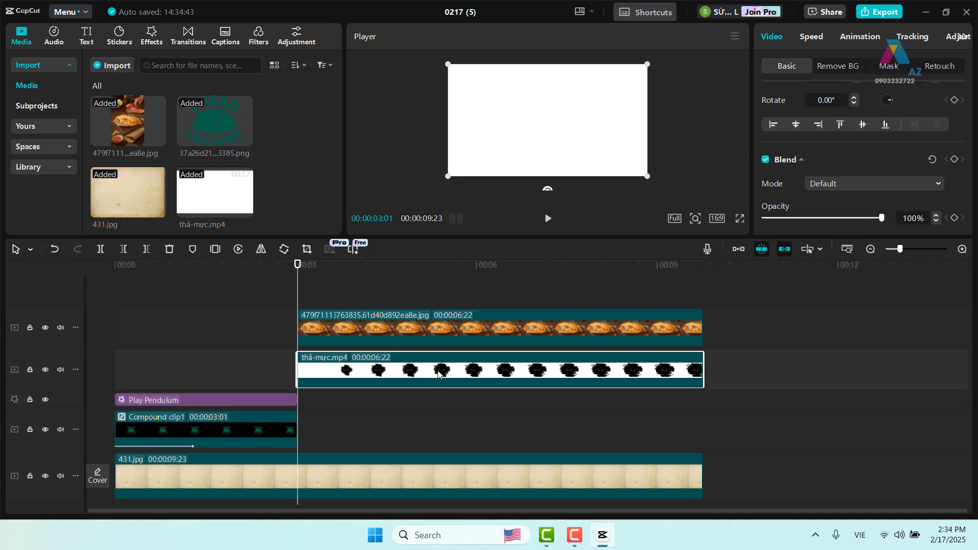
pyautogui.hotkey('ctrl', 'v')
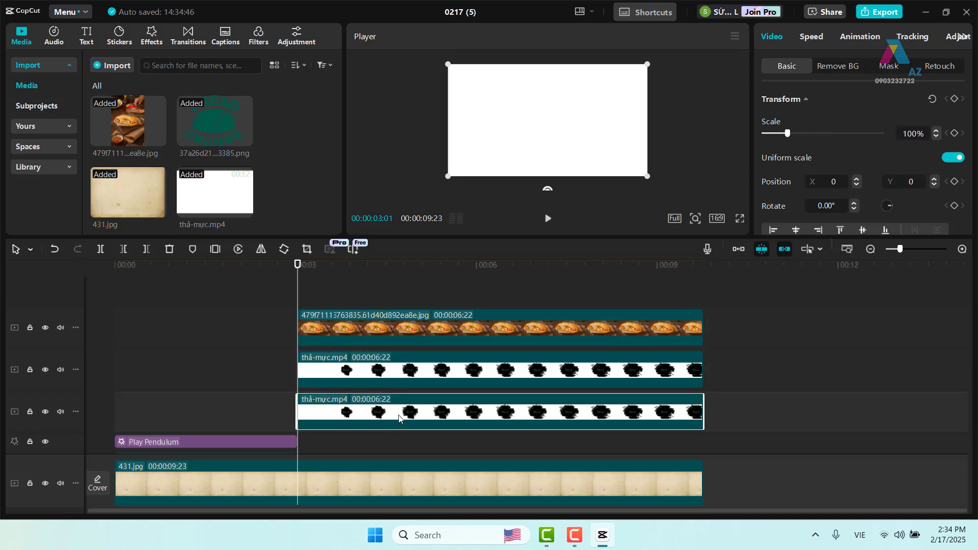
# Combine the sandwich photo and the ink-drop clip directly below it into a compound clip.
pyautogui.click(455, 326)
pyautogui.click(453, 368)
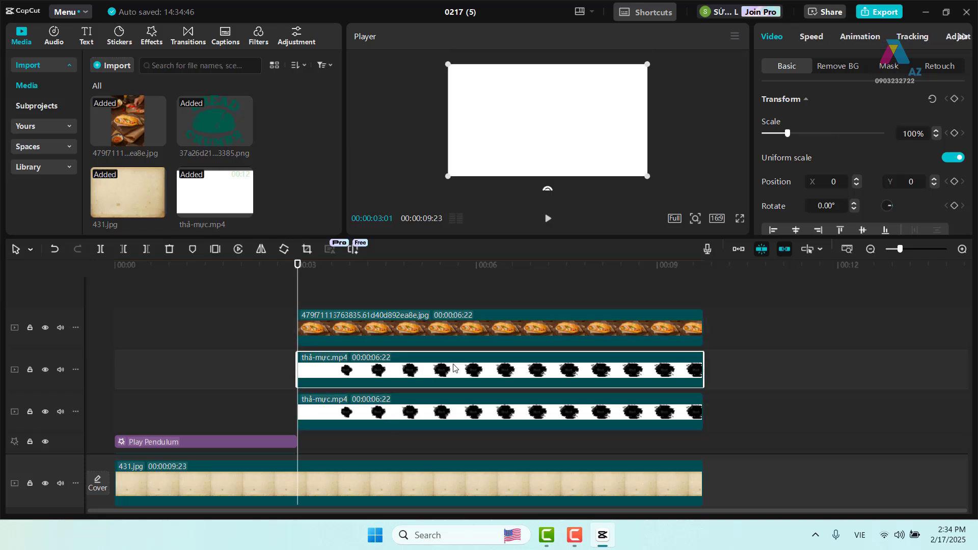
pyautogui.keyDown('ctrl'); pyautogui.click(488, 332); pyautogui.keyUp('ctrl')
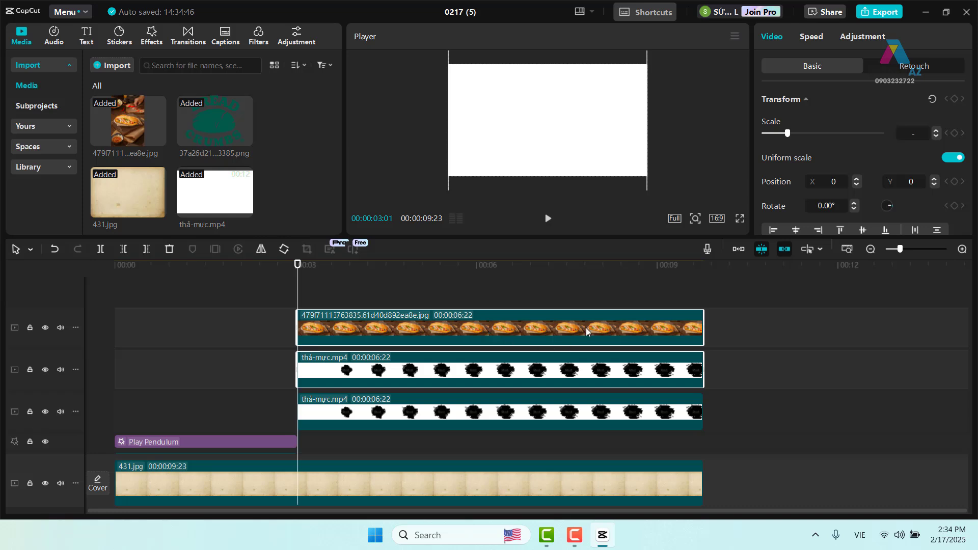
pyautogui.rightClick(600, 330)
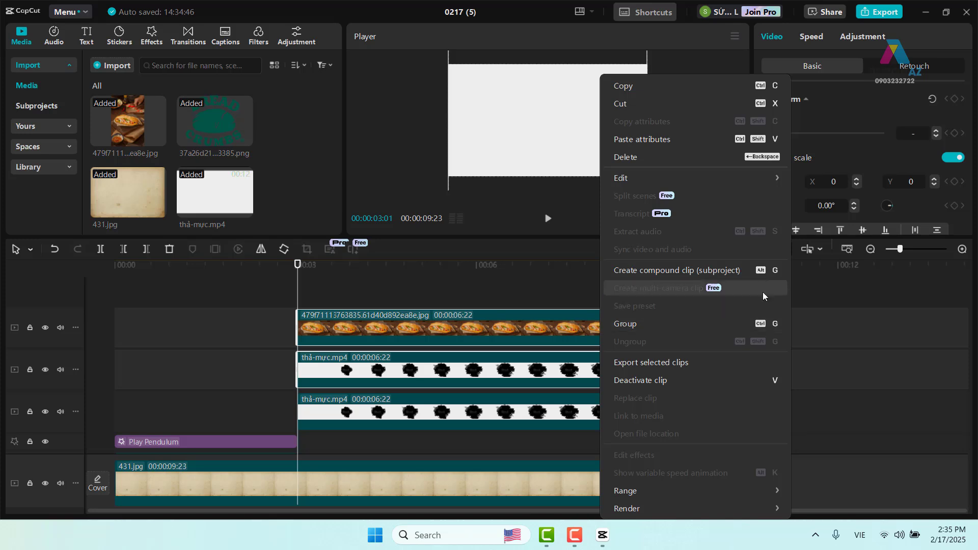
pyautogui.click(672, 270)
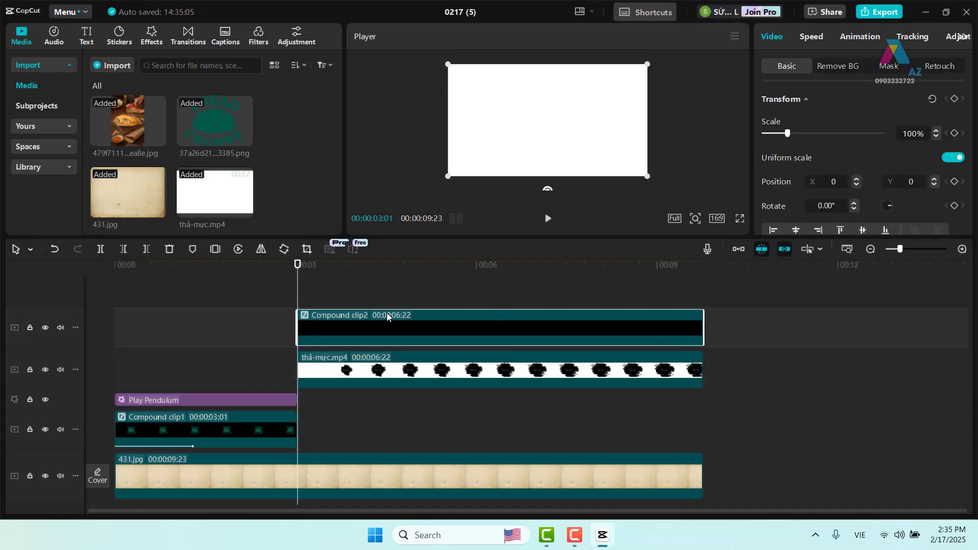
# Set the sandwich compound clip's blend mode to Darken, checking it at 00:00:05:05.
pyautogui.moveTo(302, 262); pyautogui.dragTo(425, 270)
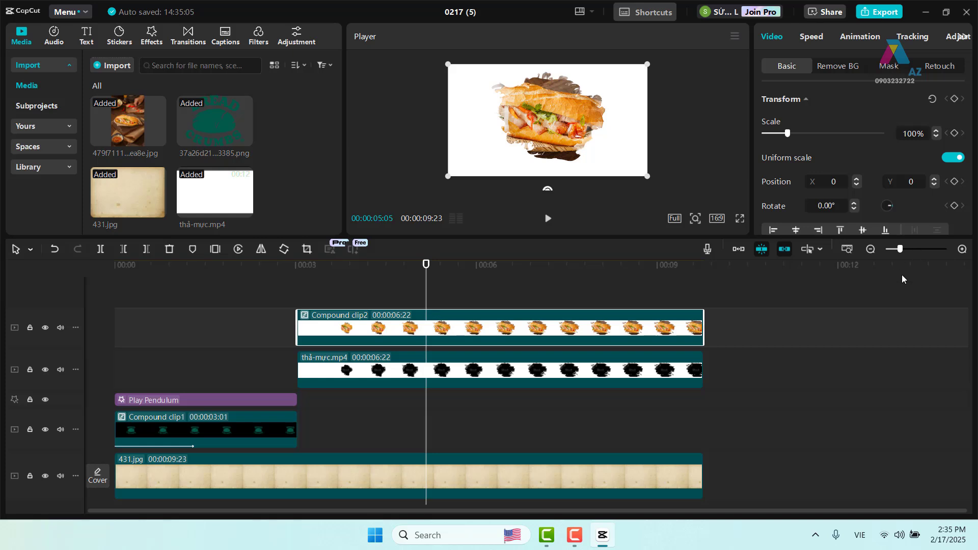
pyautogui.scroll(-2, 904, 163)
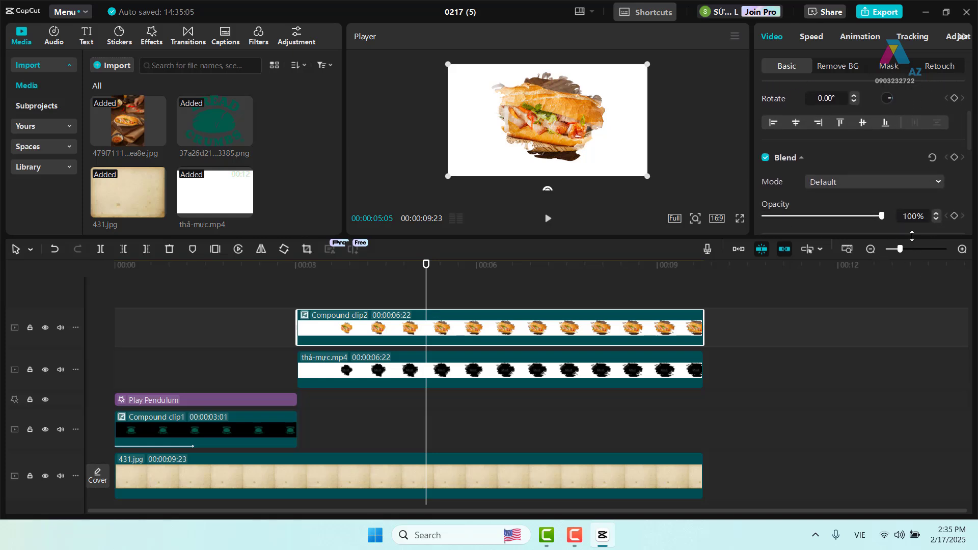
pyautogui.moveTo(911, 247); pyautogui.dragTo(911, 278)
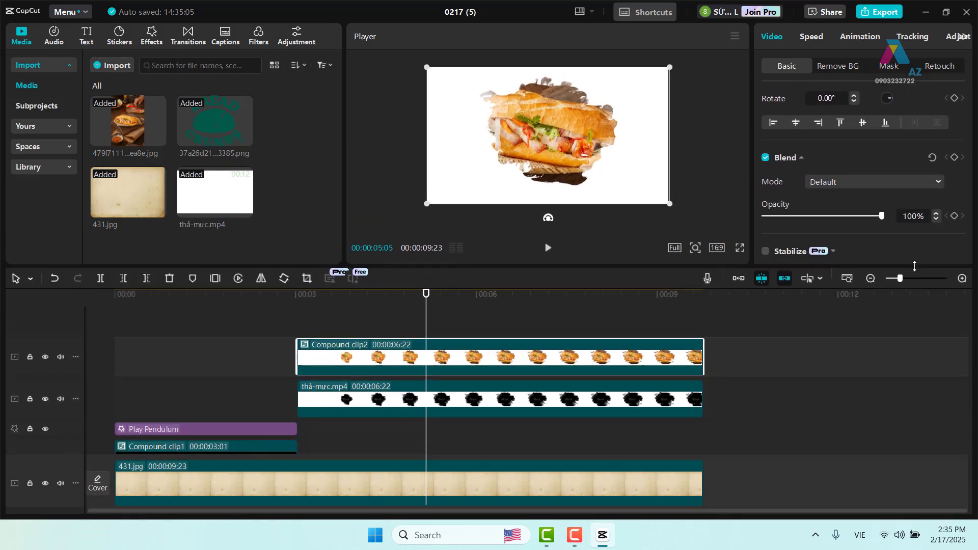
pyautogui.click(887, 183)
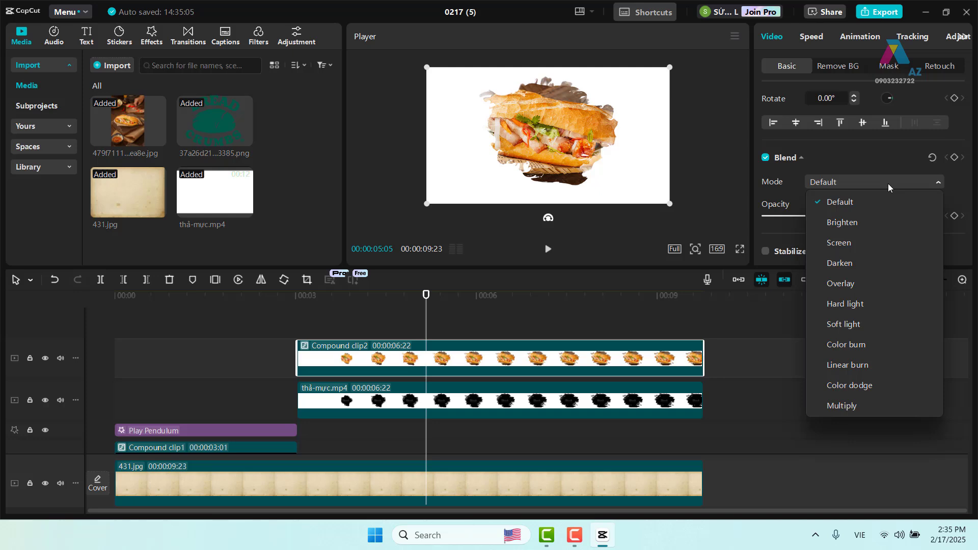
pyautogui.click(855, 263)
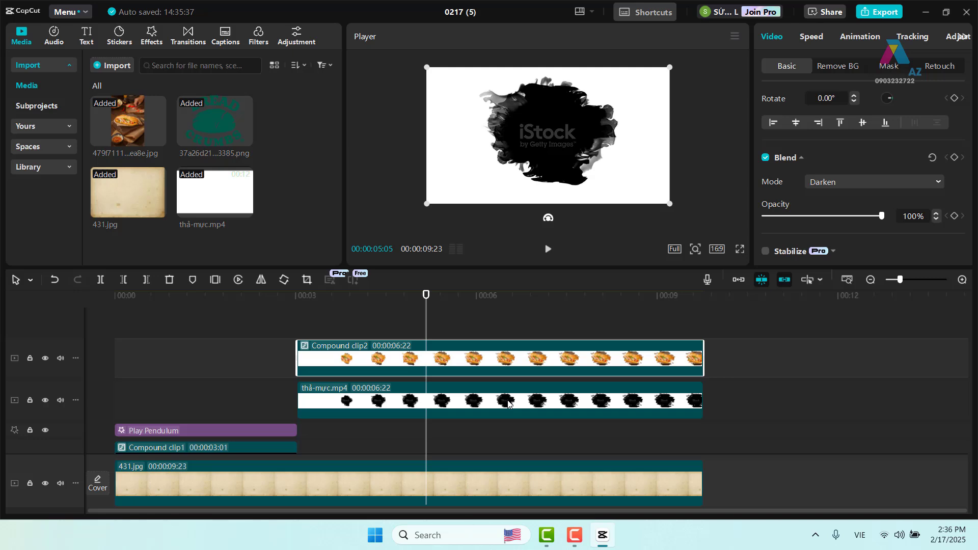
# Set the remaining thả-mực.mp4 clip's blend mode to Screen and preview the frame at 00:00:05:14.
pyautogui.click(554, 405)
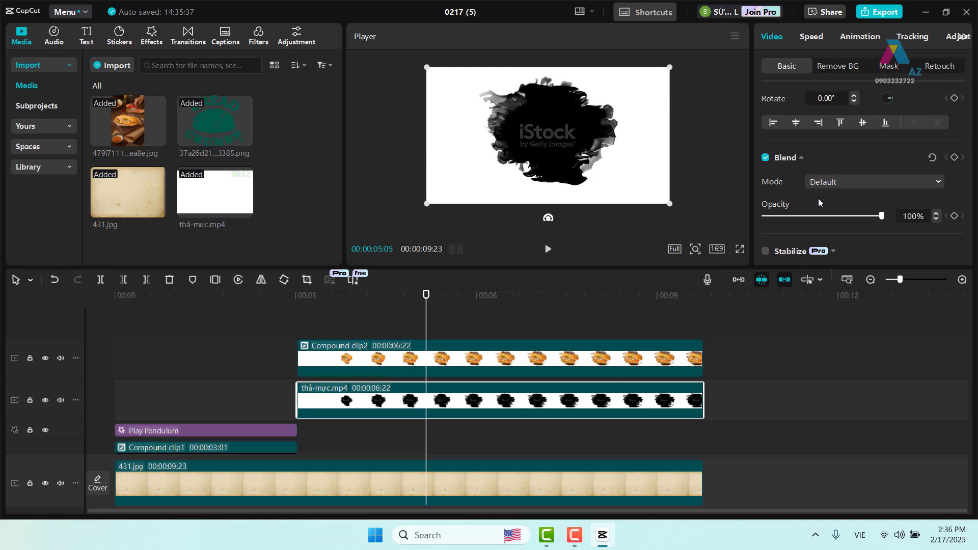
pyautogui.click(864, 181)
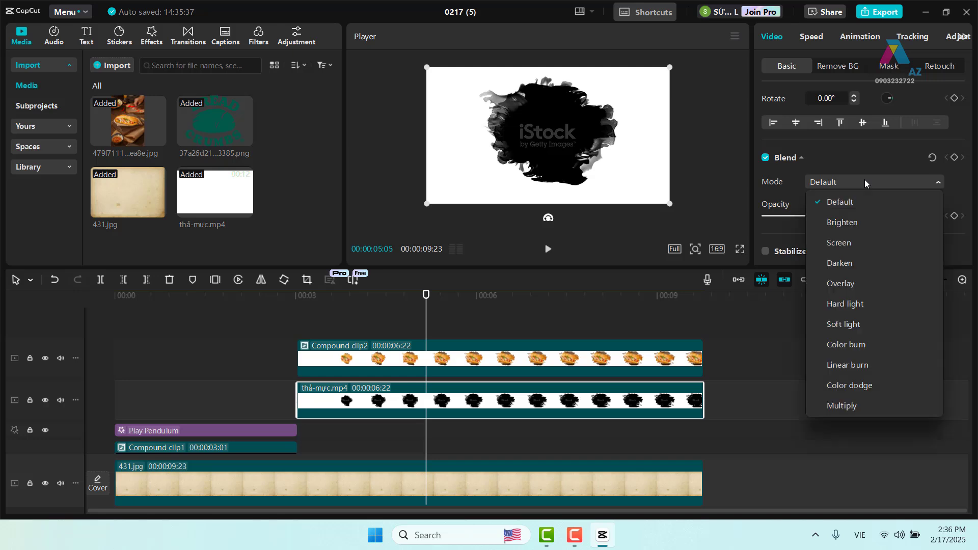
pyautogui.click(855, 243)
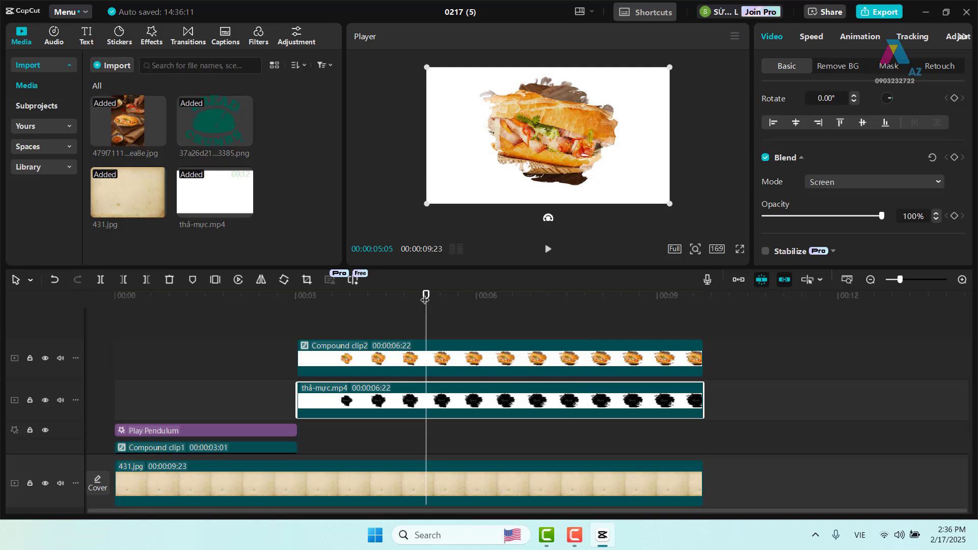
pyautogui.moveTo(425, 298); pyautogui.dragTo(447, 310)
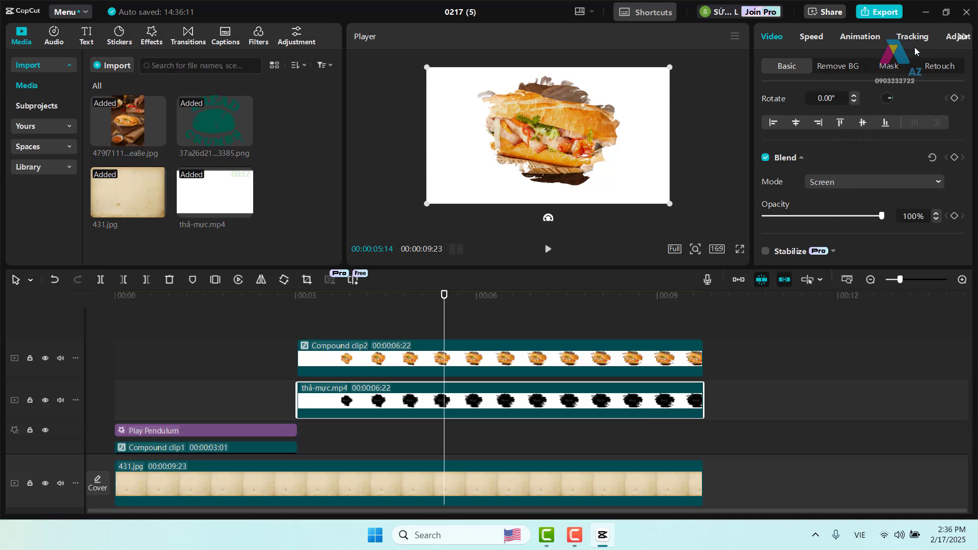
# Invert the thả-mực.mp4 clip's Luma curve, lowering its white end and raising its black end, and preview the reveal up to 00:00:08:05.
pyautogui.click(952, 39)
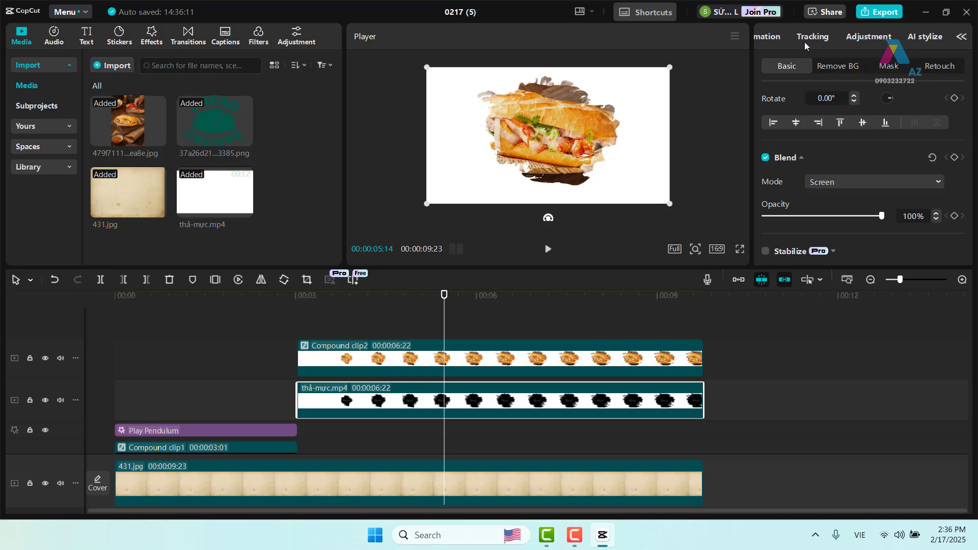
pyautogui.click(869, 37)
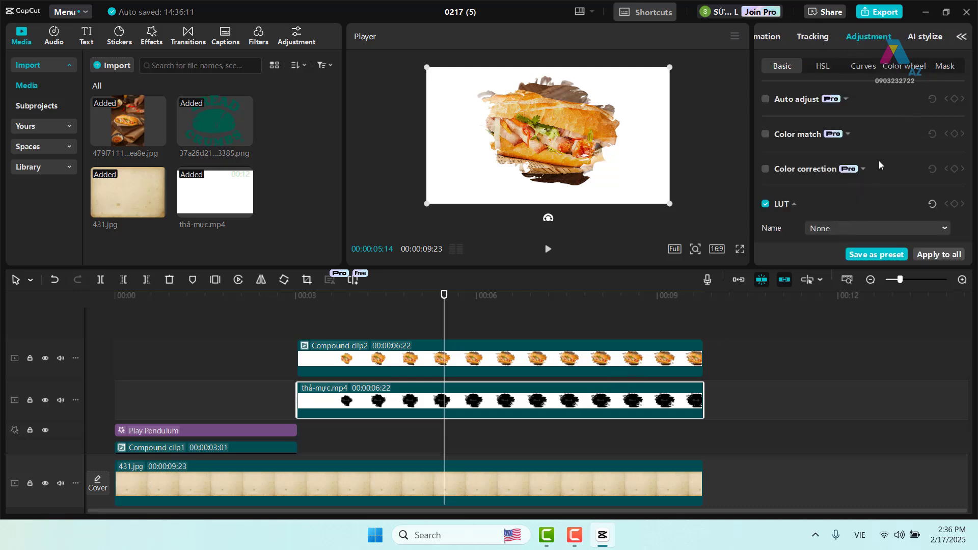
pyautogui.scroll(-2, 878, 160)
pyautogui.scroll(2, 877, 152)
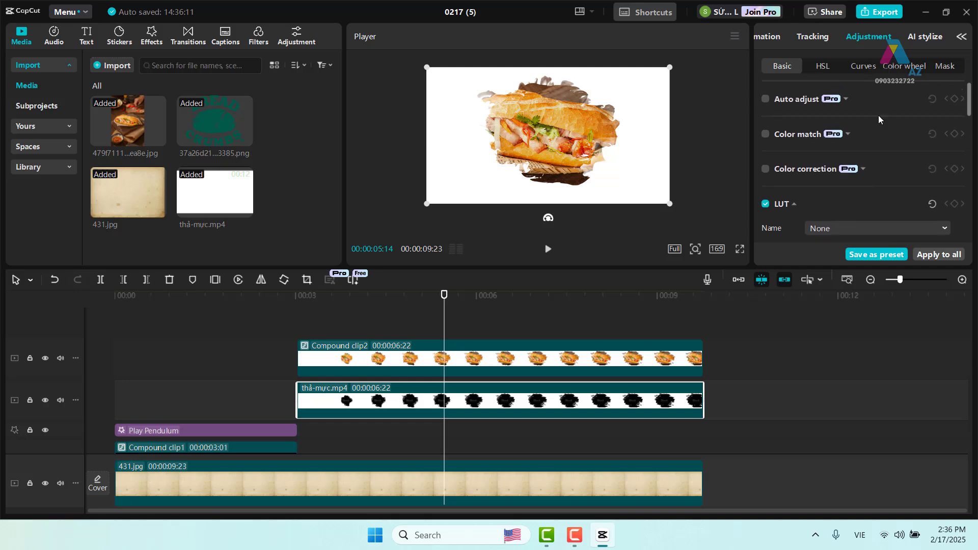
pyautogui.click(864, 67)
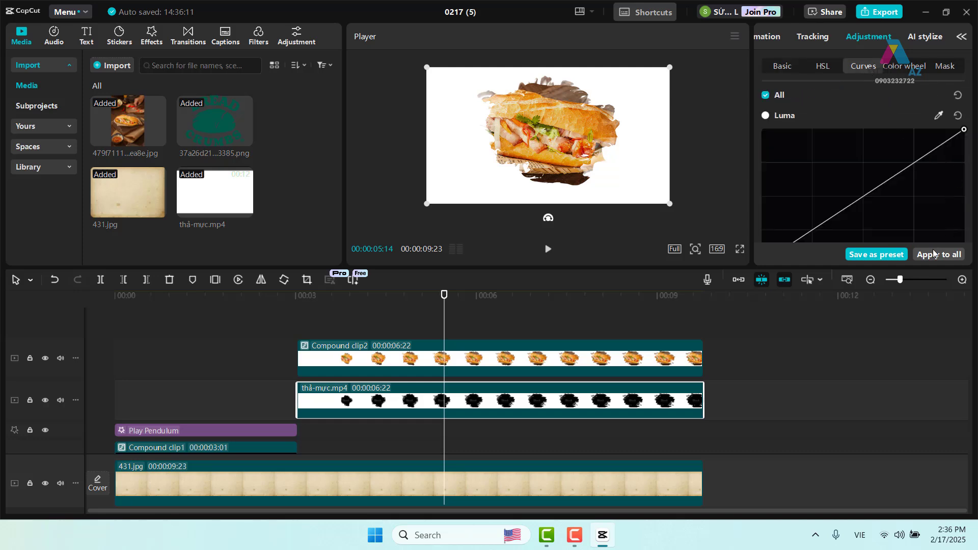
pyautogui.moveTo(818, 268); pyautogui.dragTo(821, 323)
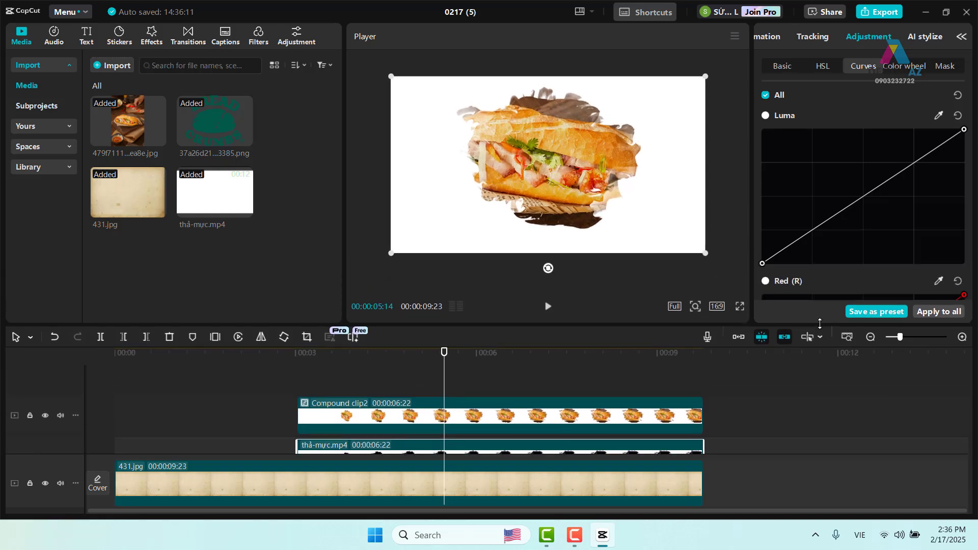
pyautogui.moveTo(963, 129); pyautogui.dragTo(964, 264)
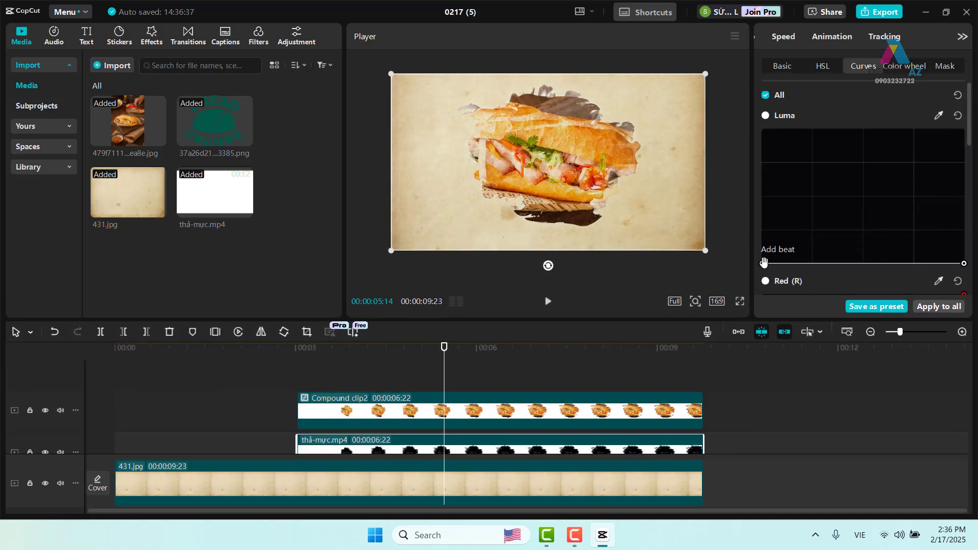
pyautogui.moveTo(762, 264); pyautogui.dragTo(748, 122)
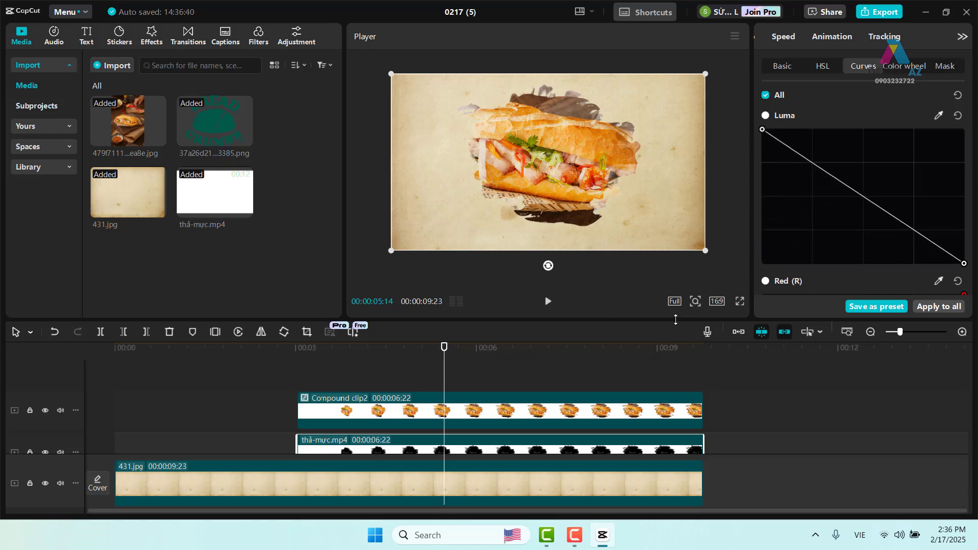
pyautogui.moveTo(677, 319); pyautogui.dragTo(678, 275)
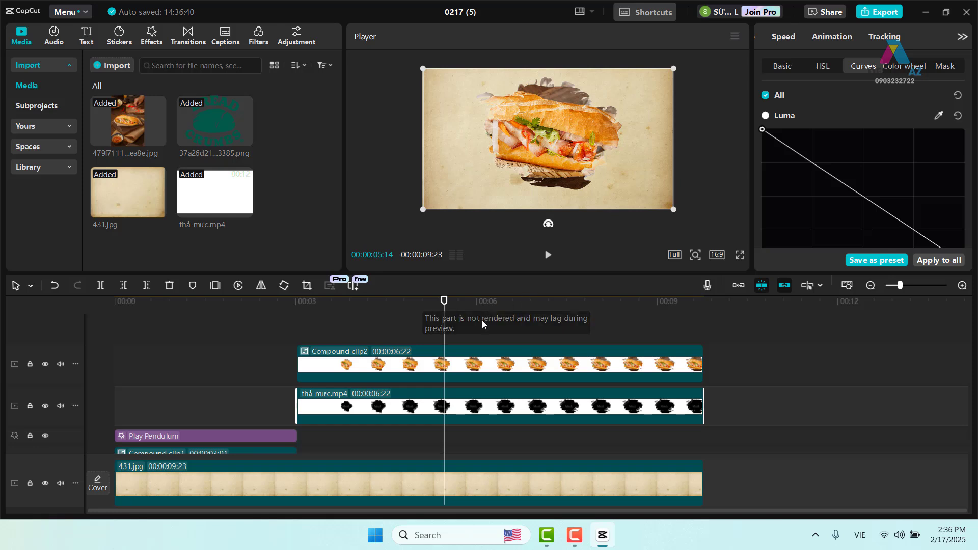
pyautogui.moveTo(444, 301); pyautogui.dragTo(599, 306)
pyautogui.moveTo(532, 306); pyautogui.dragTo(606, 300)
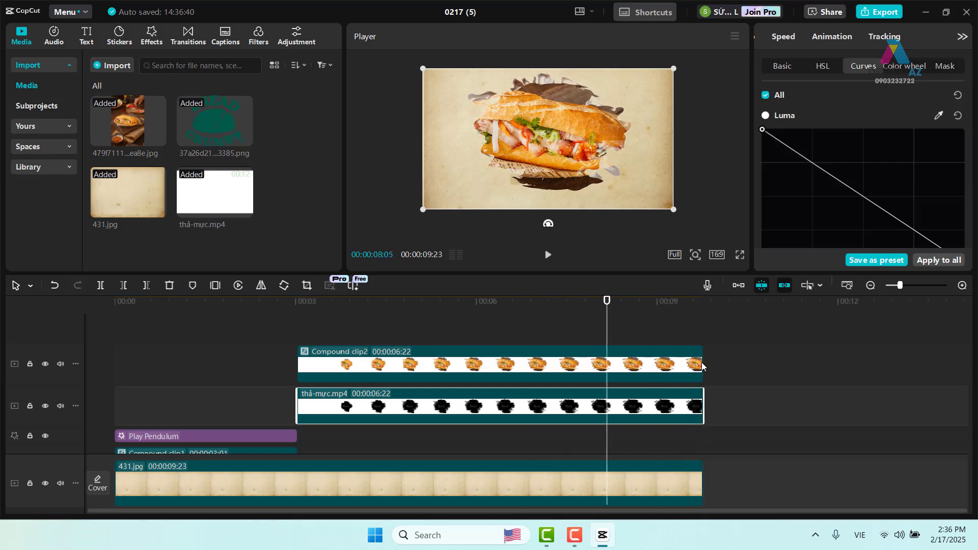
# Preview the sandwich compound clip through its end and add a position keyframe to it at 00:00:07:14.
pyautogui.click(701, 363)
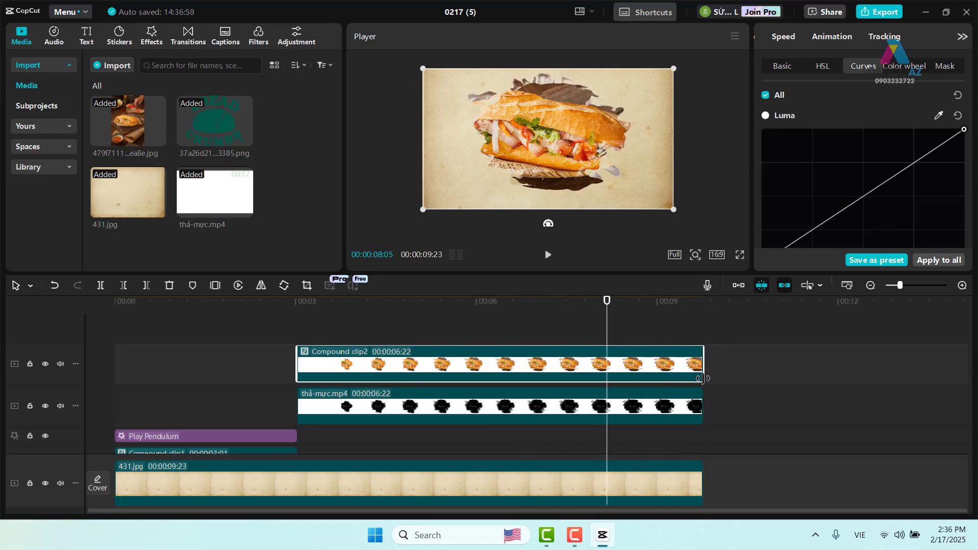
pyautogui.moveTo(606, 302); pyautogui.dragTo(670, 311)
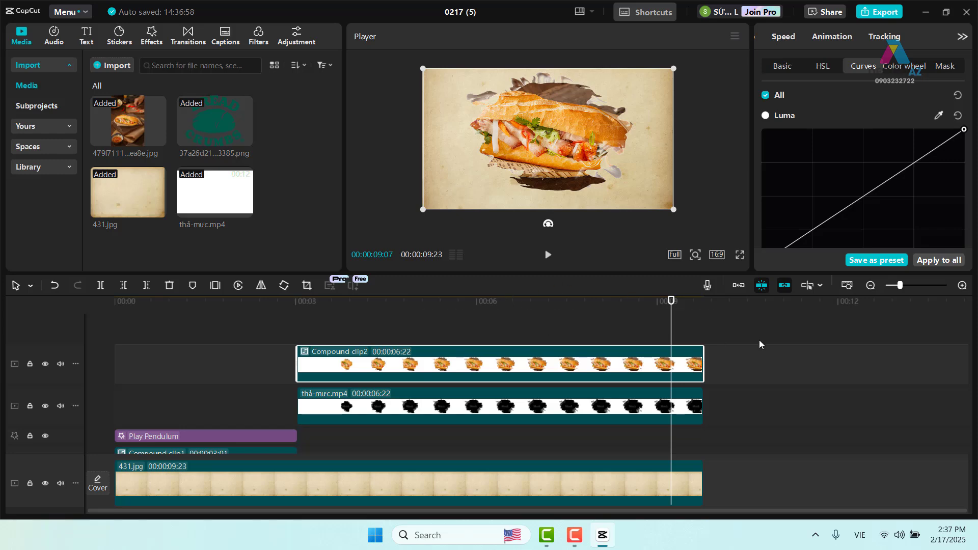
pyautogui.moveTo(672, 303); pyautogui.dragTo(702, 331)
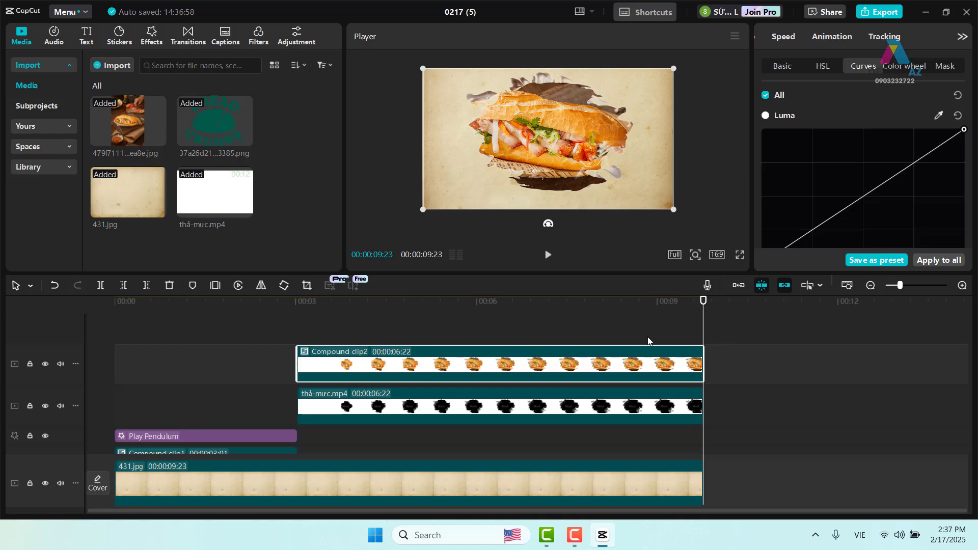
pyautogui.moveTo(702, 303)
pyautogui.mouseDown()
pyautogui.moveTo(624, 303)
pyautogui.moveTo(703, 302)
pyautogui.mouseUp()
pyautogui.moveTo(702, 304); pyautogui.dragTo(563, 331)
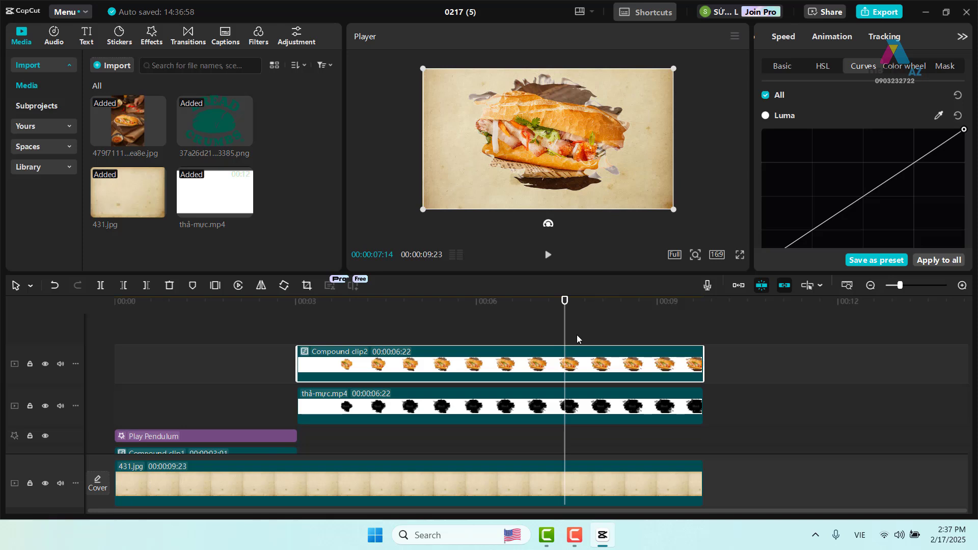
pyautogui.click(784, 67)
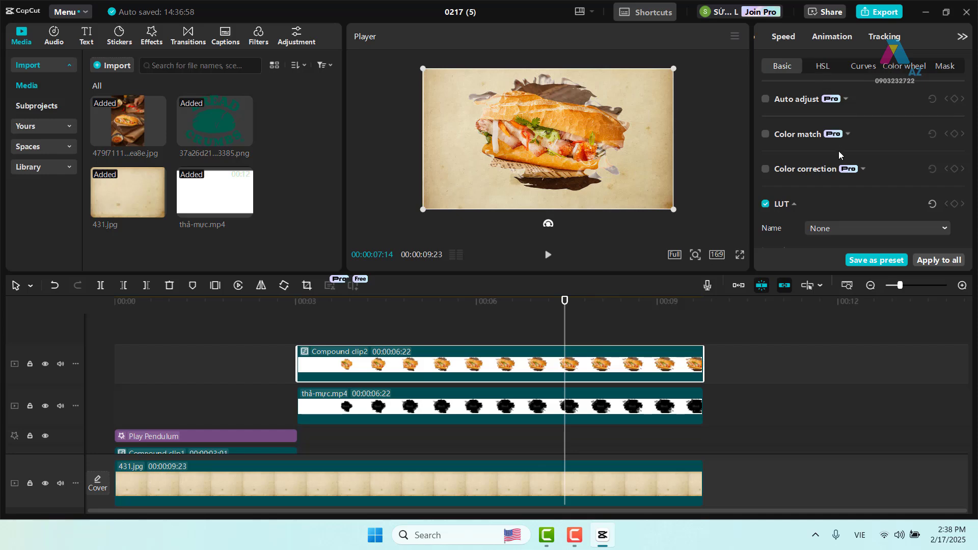
pyautogui.scroll(1, 817, 38)
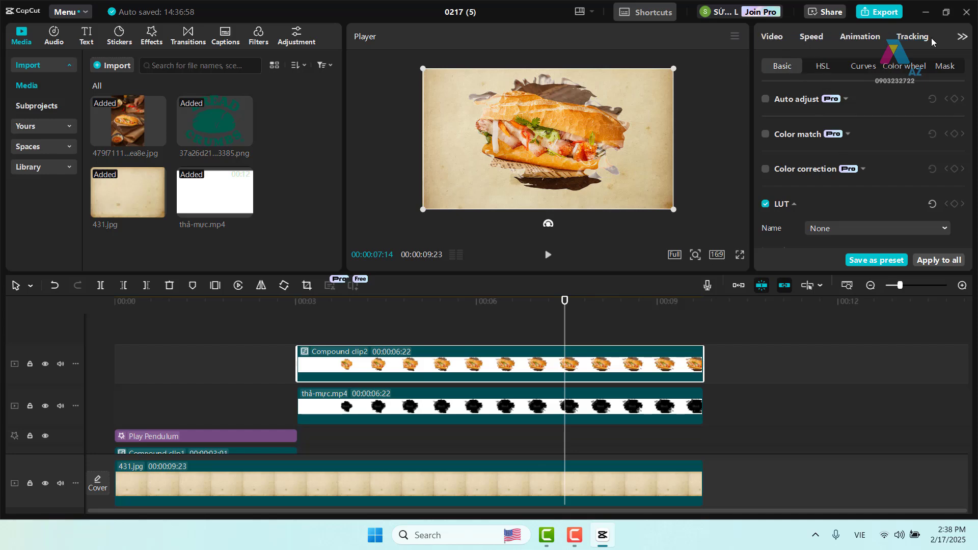
pyautogui.click(772, 37)
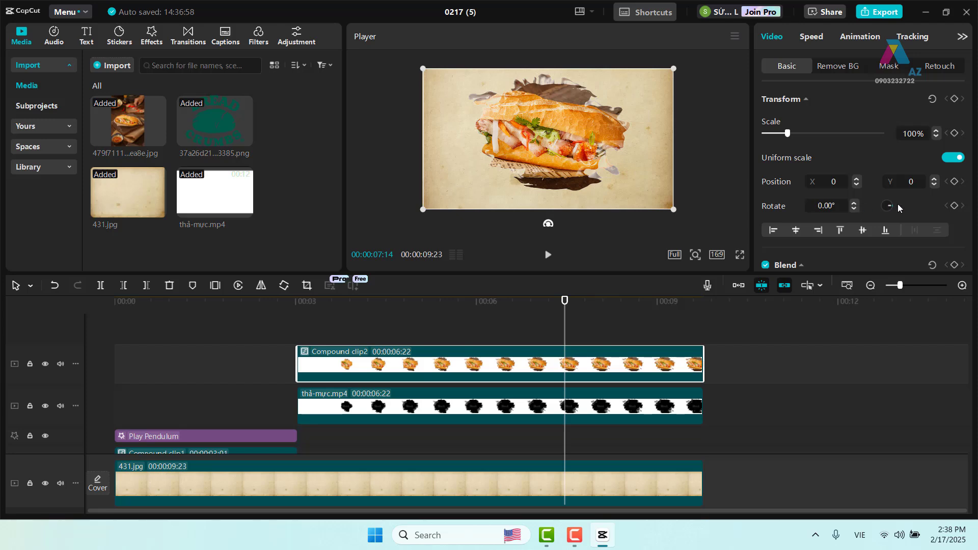
pyautogui.click(954, 183)
# Add a position keyframe at 00:00:08:14 and shift the sandwich compound clip horizontally to X 707, Y 0.
pyautogui.press('space')
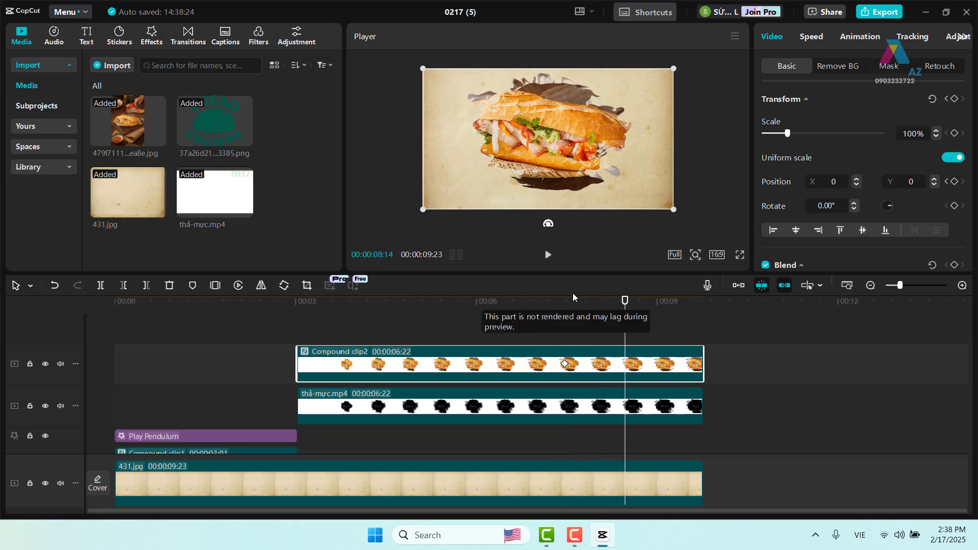
pyautogui.click(953, 182)
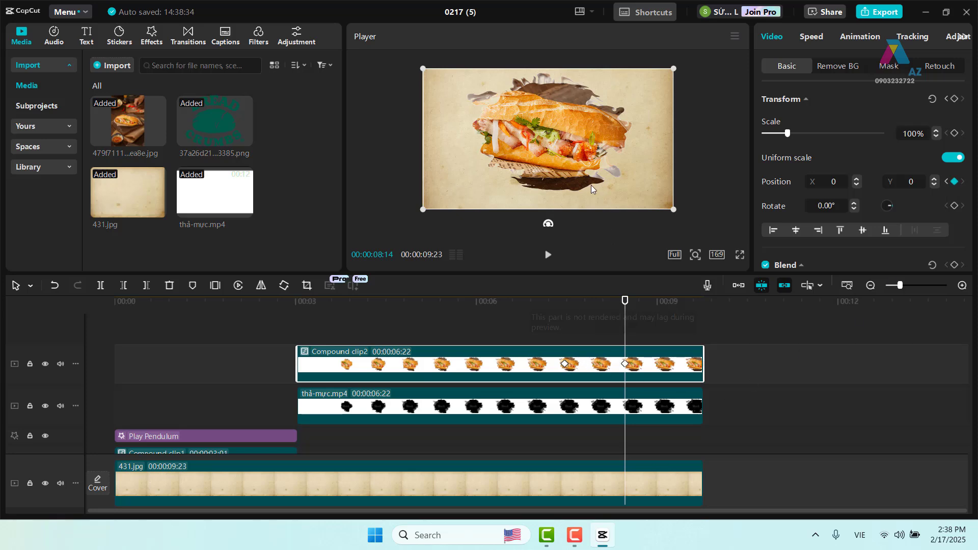
pyautogui.moveTo(548, 148); pyautogui.dragTo(549, 153)
pyautogui.hotkey('ctrl', 'z')
pyautogui.moveTo(552, 150); pyautogui.dragTo(598, 150)
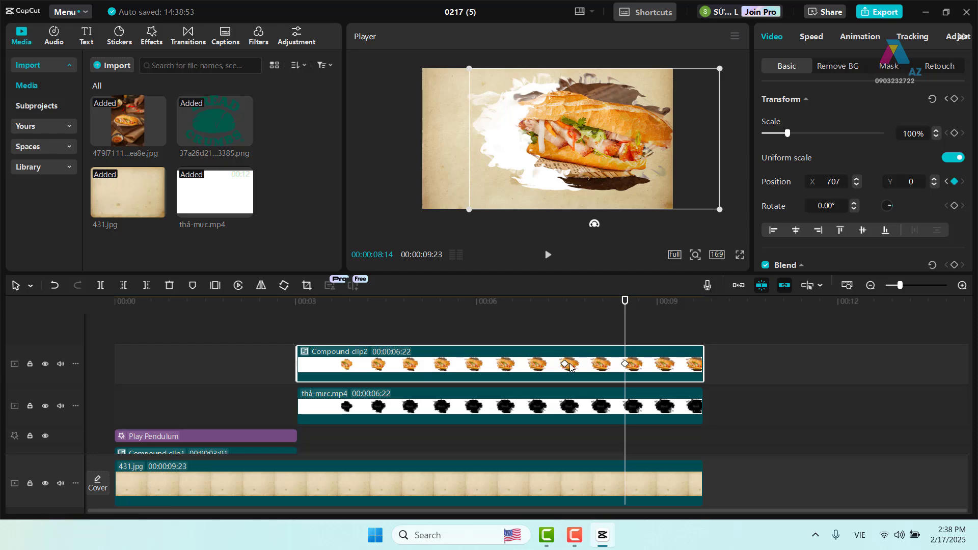
# Show the variable speed animation of the sandwich compound clip and enlarge the timeline area.
pyautogui.rightClick(600, 356)
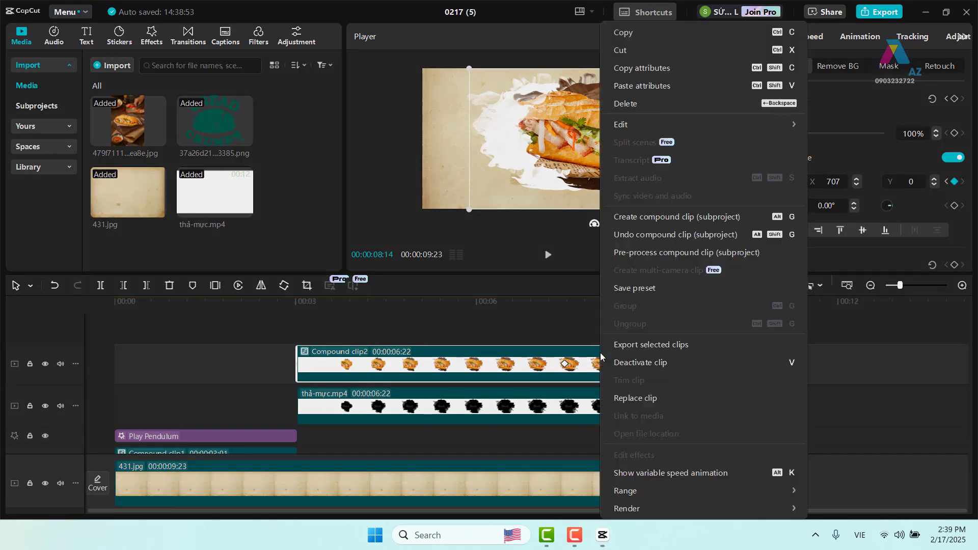
pyautogui.click(683, 472)
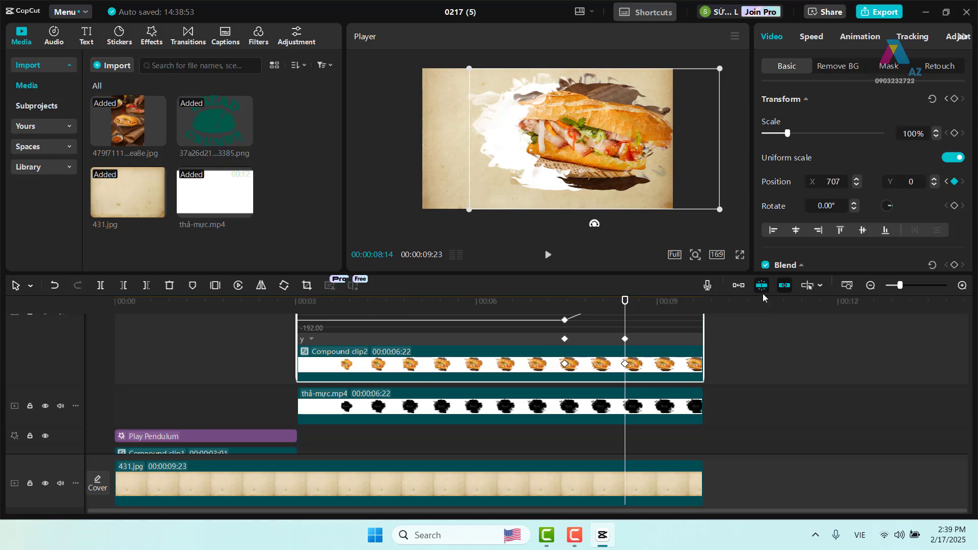
pyautogui.moveTo(747, 276); pyautogui.dragTo(747, 239)
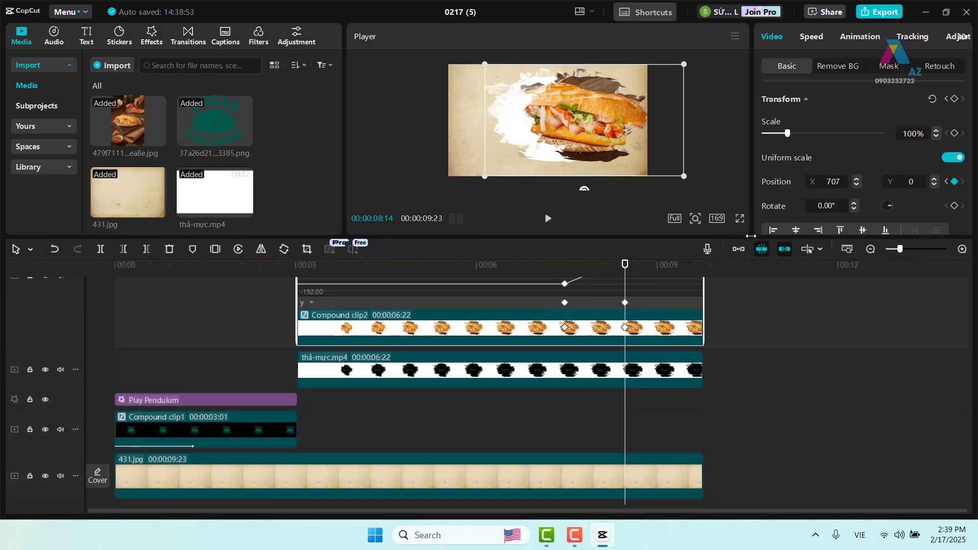
# Apply the smooth curve to both X position keyframes of the sandwich compound clip and stretch the second keyframe's handle back to the first keyframe.
pyautogui.scroll(2, 731, 320)
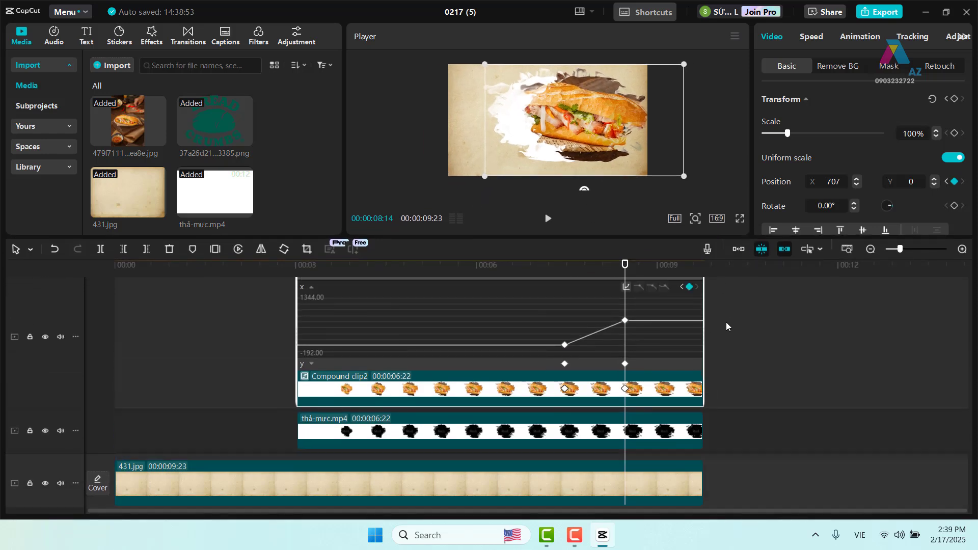
pyautogui.click(564, 345)
pyautogui.click(664, 286)
pyautogui.click(625, 321)
pyautogui.click(666, 288)
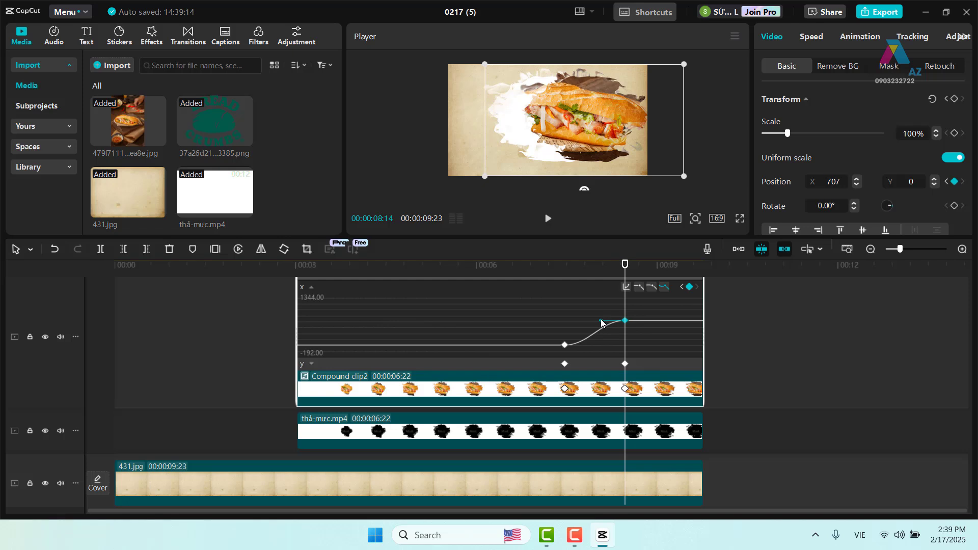
pyautogui.moveTo(601, 322); pyautogui.dragTo(551, 324)
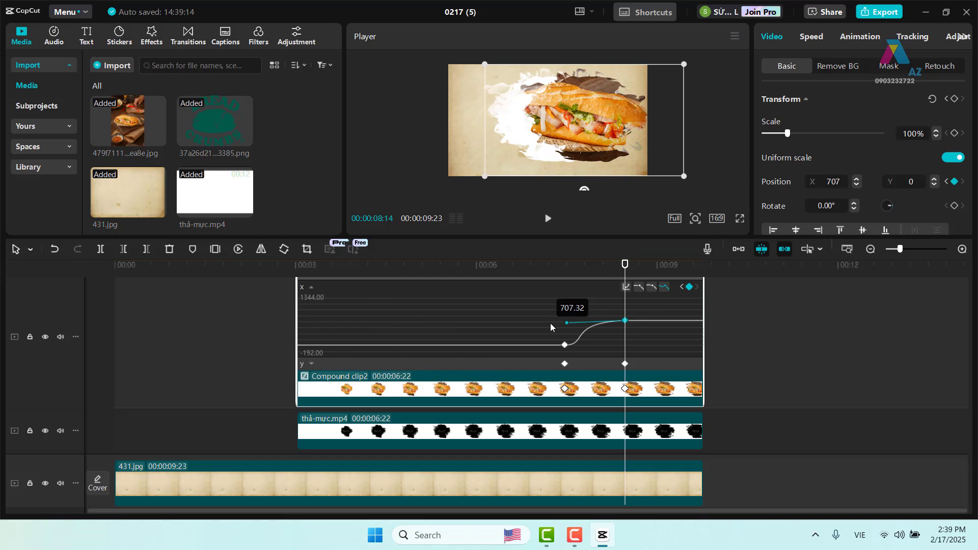
# Scrub back through the slide to 00:00:07:14 and hide the sandwich compound clip's variable speed animation.
pyautogui.moveTo(625, 266); pyautogui.dragTo(565, 272)
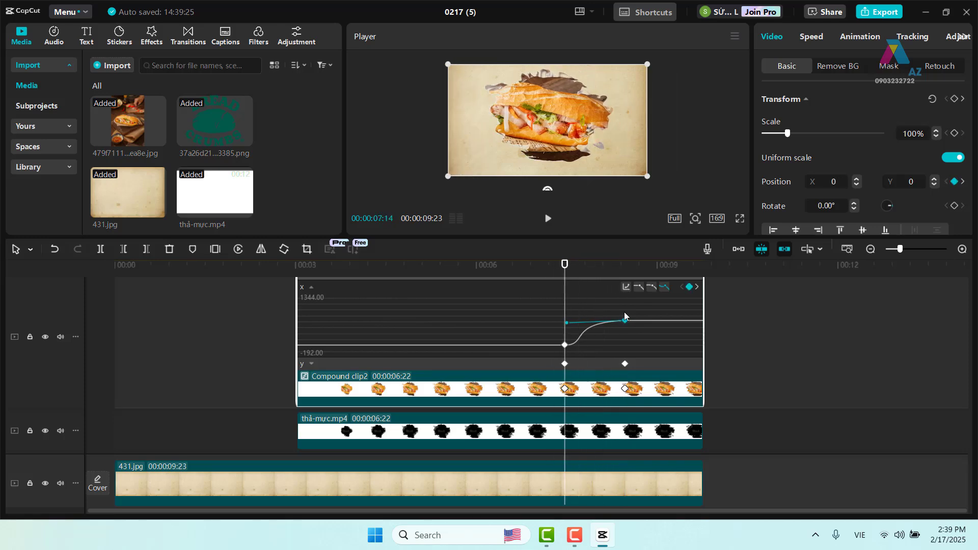
pyautogui.rightClick(625, 315)
pyautogui.click(659, 334)
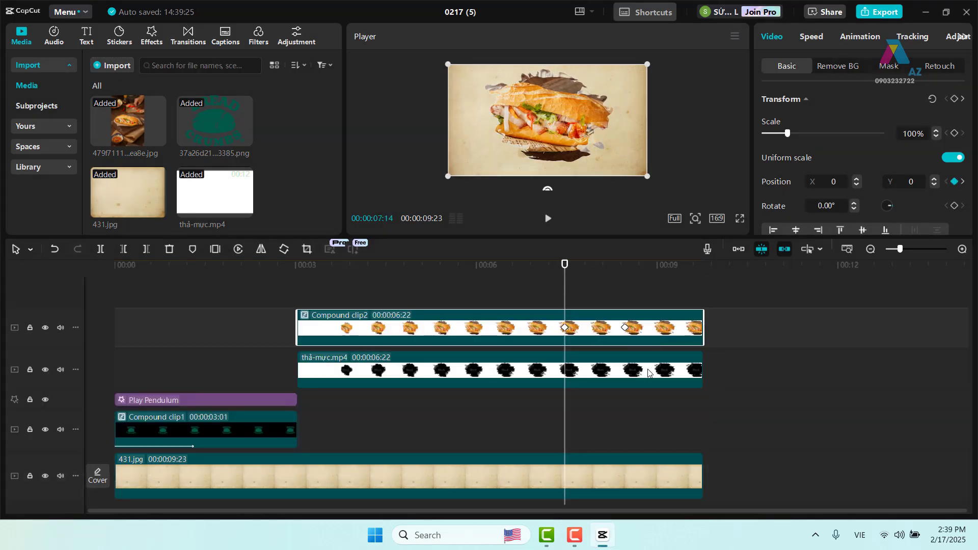
# Copy both position keyframes of the sandwich compound clip, paste them onto the thả-mực.mp4 clip at 00:00:07:14, and preview the slide.
pyautogui.click(564, 328)
pyautogui.click(626, 327)
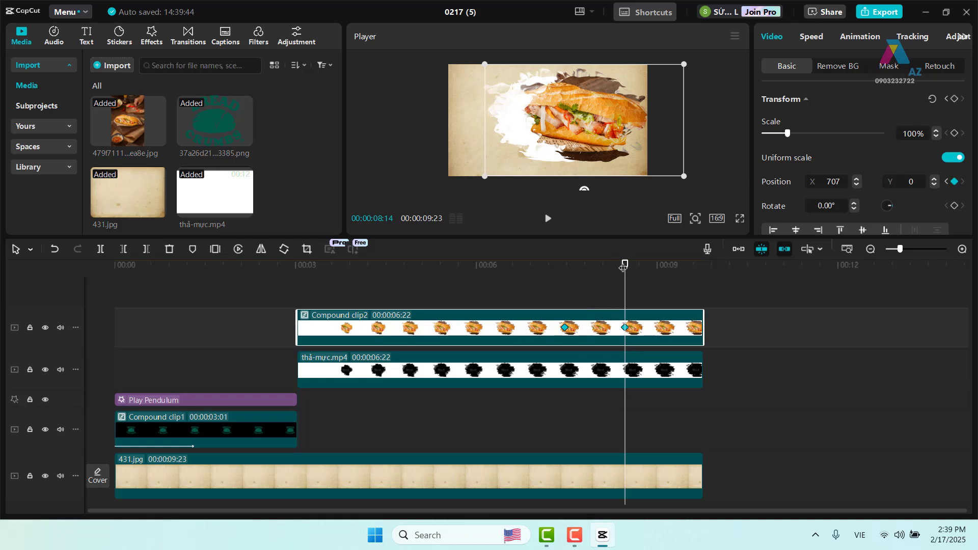
pyautogui.moveTo(623, 266); pyautogui.dragTo(564, 265)
pyautogui.click(619, 371)
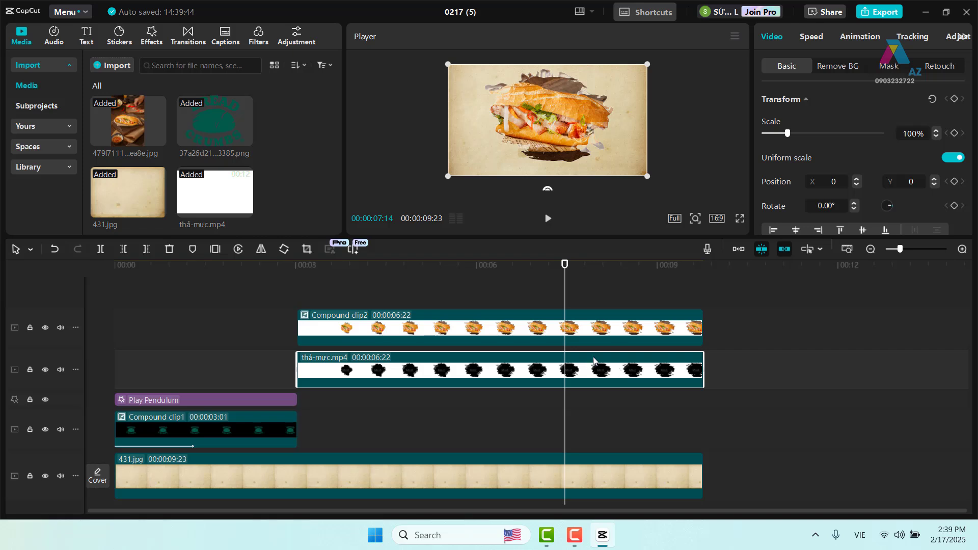
pyautogui.moveTo(569, 265)
pyautogui.mouseDown()
pyautogui.moveTo(607, 267)
pyautogui.moveTo(572, 270)
pyautogui.moveTo(574, 280)
pyautogui.moveTo(564, 266)
pyautogui.mouseUp()
pyautogui.click(608, 336)
pyautogui.click(601, 368)
pyautogui.hotkey('ctrl', 'v')
pyautogui.moveTo(563, 267)
pyautogui.mouseDown()
pyautogui.moveTo(637, 259)
pyautogui.moveTo(522, 261)
pyautogui.moveTo(613, 260)
pyautogui.moveTo(522, 262)
pyautogui.moveTo(626, 275)
pyautogui.moveTo(554, 278)
pyautogui.moveTo(567, 283)
pyautogui.mouseUp()
# Add scale keyframes to the sandwich compound clip at 00:00:08:14 and 00:00:07:14.
pyautogui.click(589, 321)
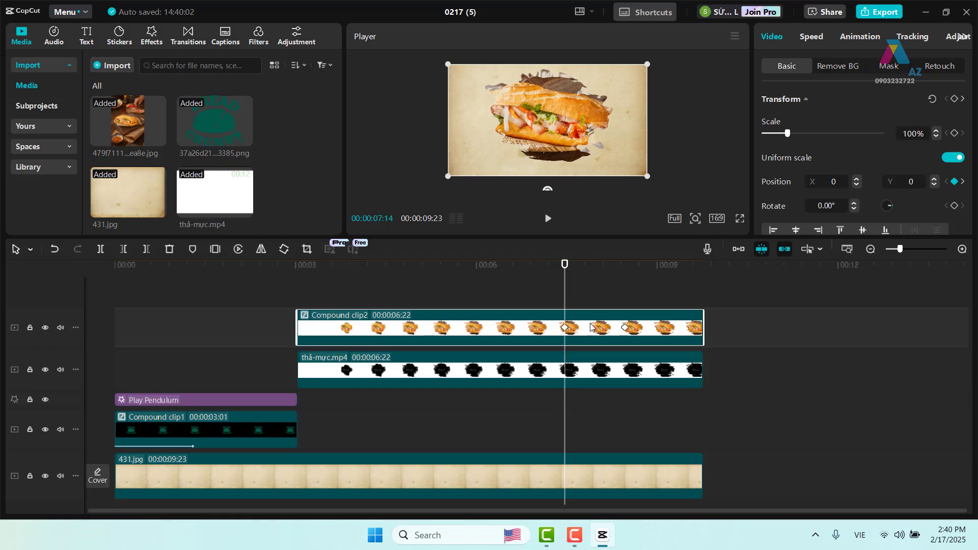
pyautogui.click(625, 328)
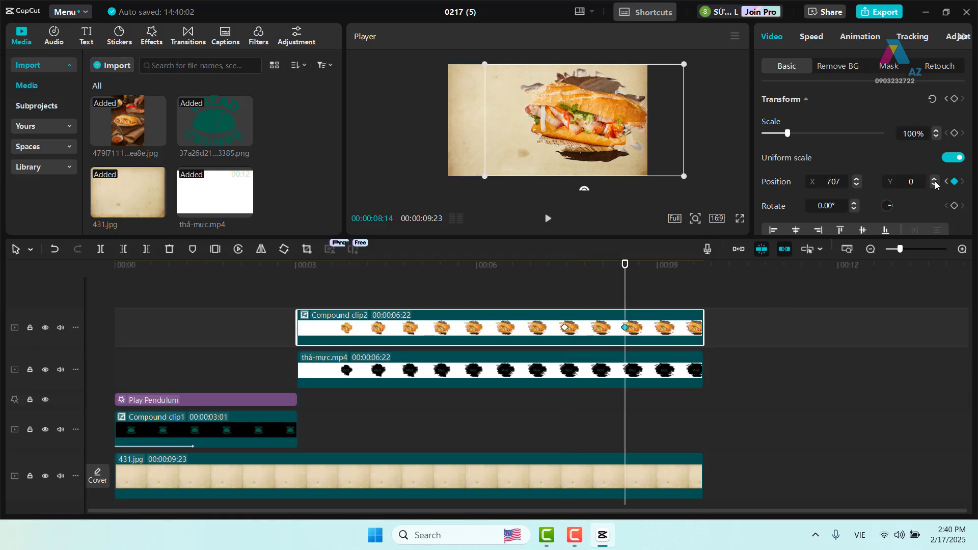
pyautogui.click(954, 134)
pyautogui.moveTo(625, 264); pyautogui.dragTo(564, 275)
pyautogui.click(954, 133)
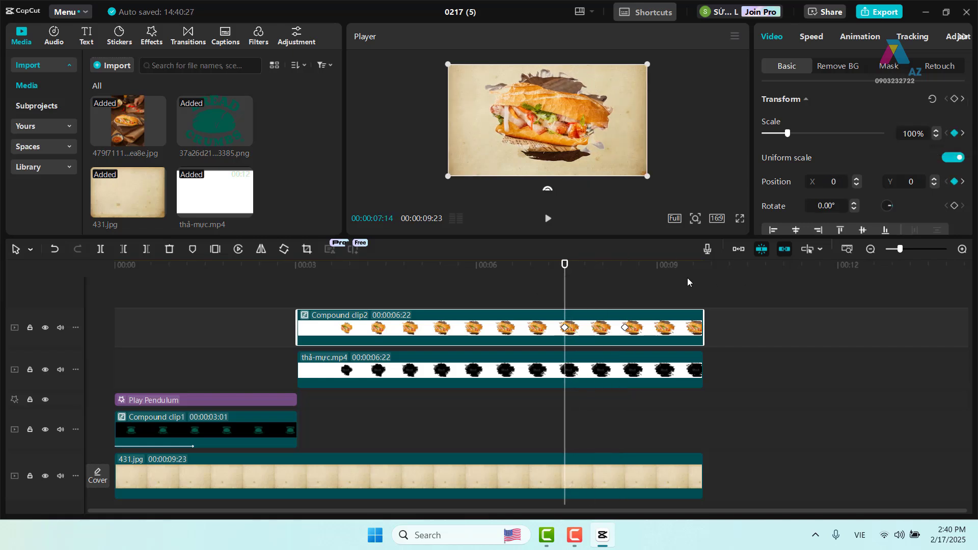
# At 00:00:08:14, scale the sandwich compound clip down to 87% and shift it horizontally to X 898, Y 0.
pyautogui.moveTo(565, 265); pyautogui.dragTo(625, 265)
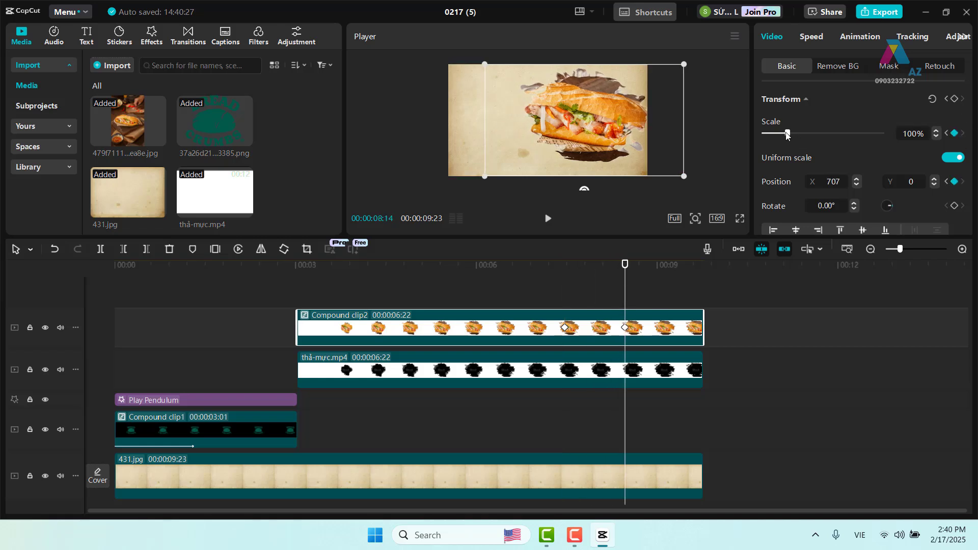
pyautogui.moveTo(788, 133); pyautogui.dragTo(783, 134)
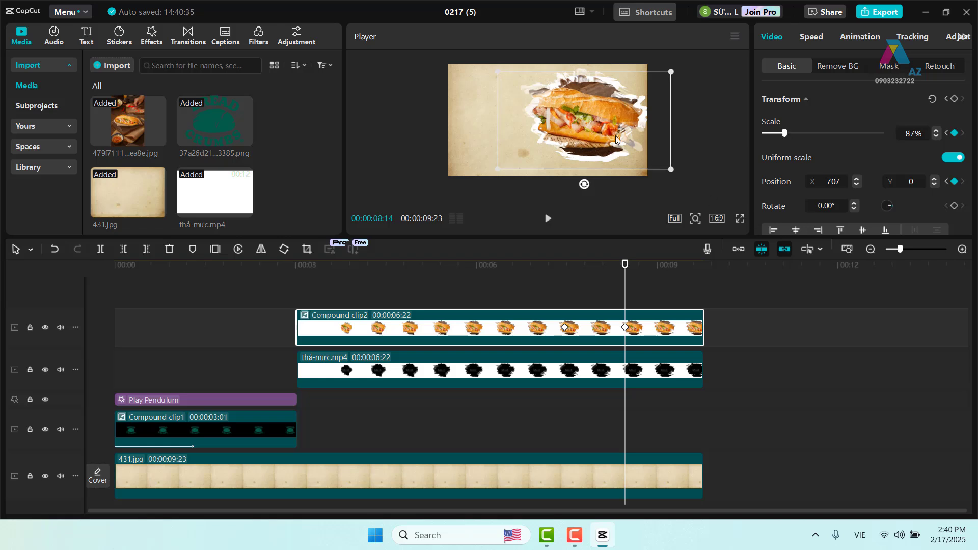
pyautogui.moveTo(591, 129); pyautogui.dragTo(602, 128)
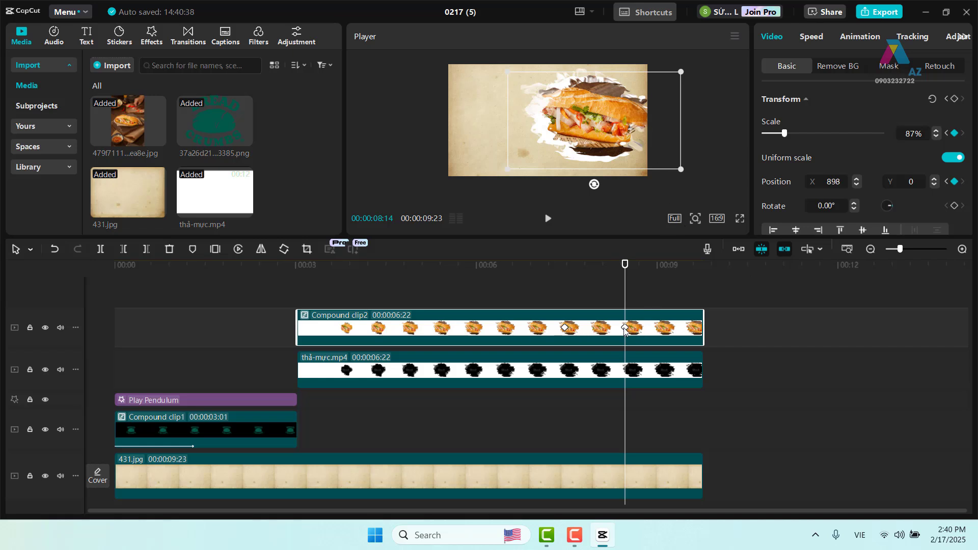
# Copy the sandwich compound clip's two scale and position keyframes and delete both old keyframes from the thả-mực.mp4 clip.
pyautogui.click(565, 329)
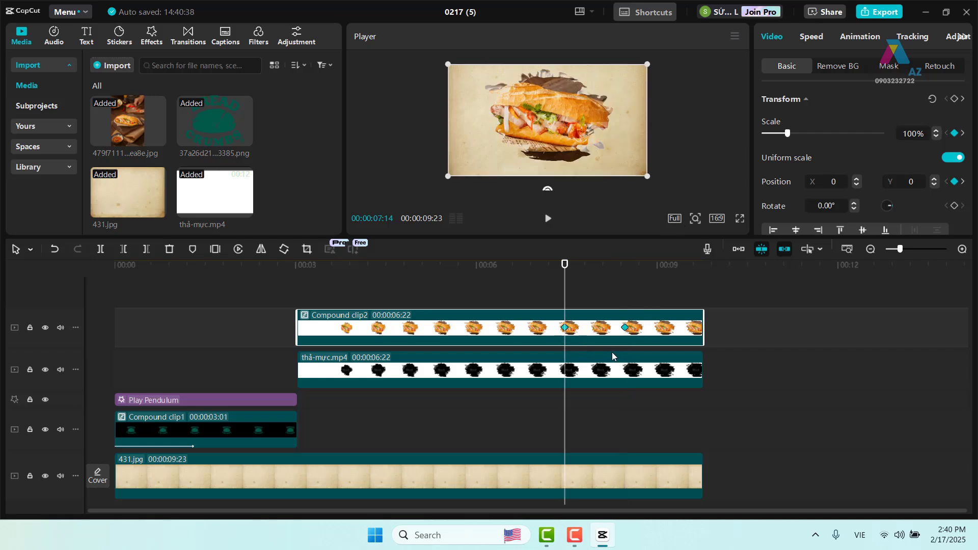
pyautogui.click(599, 376)
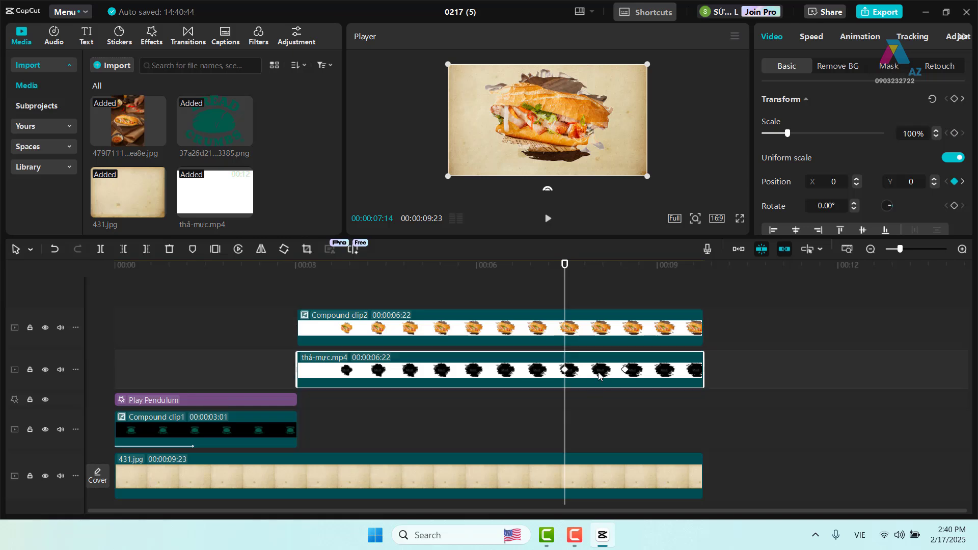
pyautogui.click(564, 371)
pyautogui.click(625, 370)
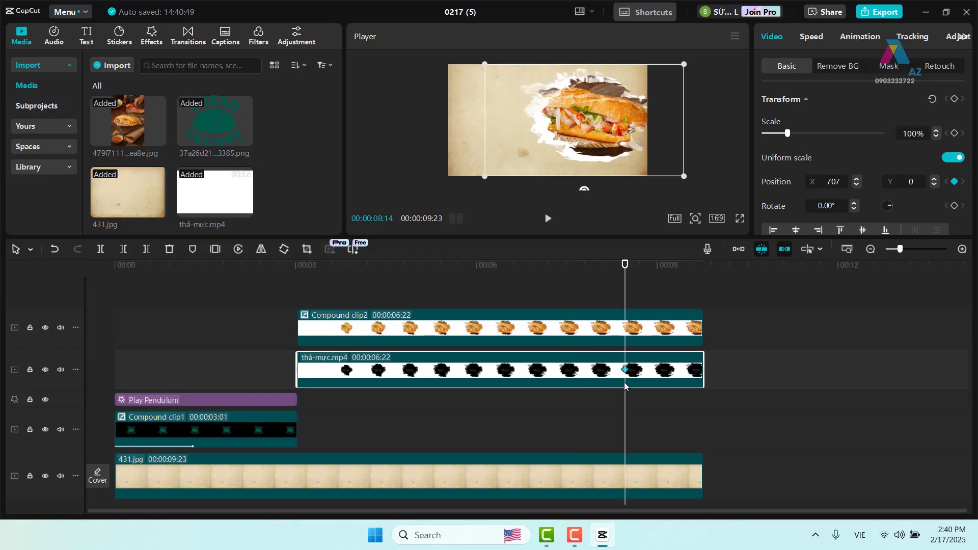
pyautogui.press('Delete')
# Paste the copied scale and position keyframes onto the thả-mực.mp4 clip at 00:00:07:14 and preview the combined slide.
pyautogui.moveTo(625, 265); pyautogui.dragTo(564, 267)
pyautogui.click(590, 332)
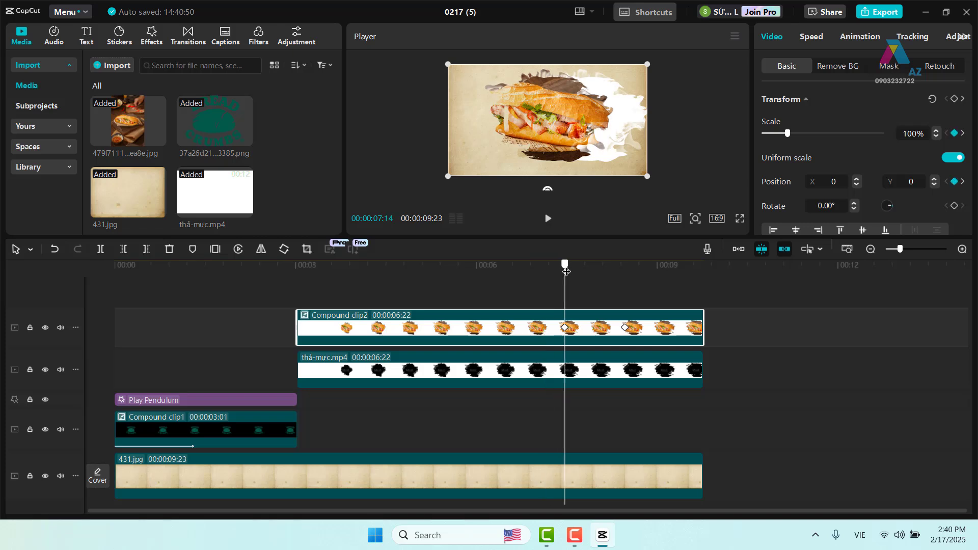
pyautogui.click(588, 373)
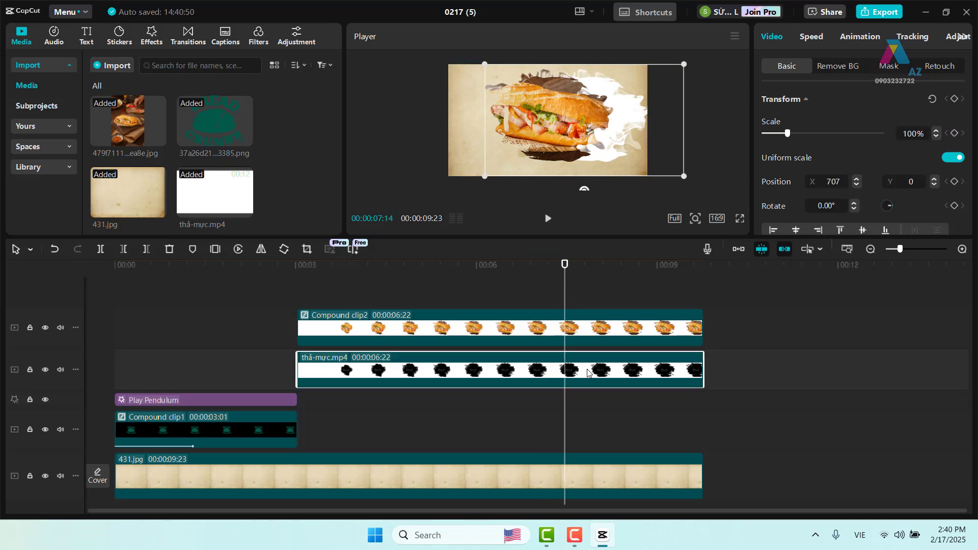
pyautogui.hotkey('ctrl', 'z')
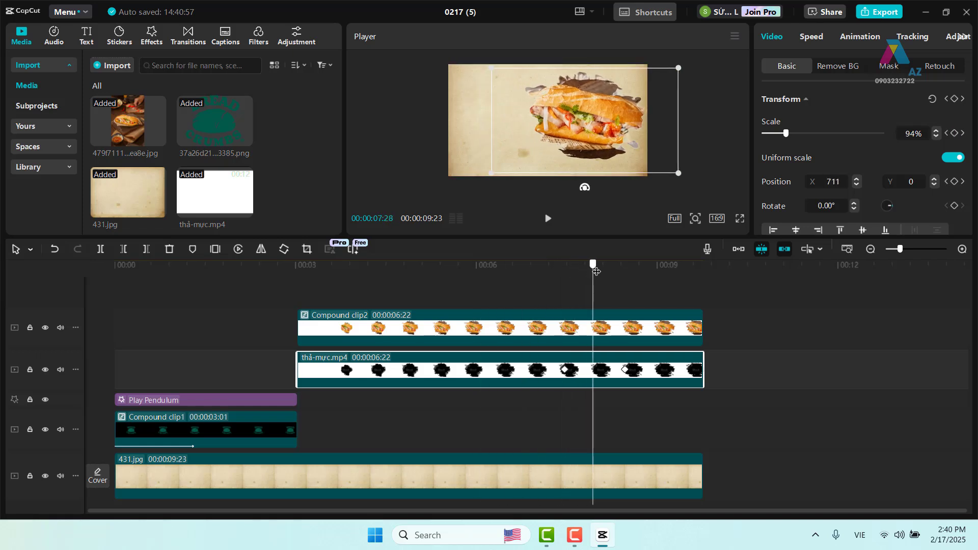
pyautogui.click(508, 265)
pyautogui.moveTo(541, 267); pyautogui.dragTo(562, 286)
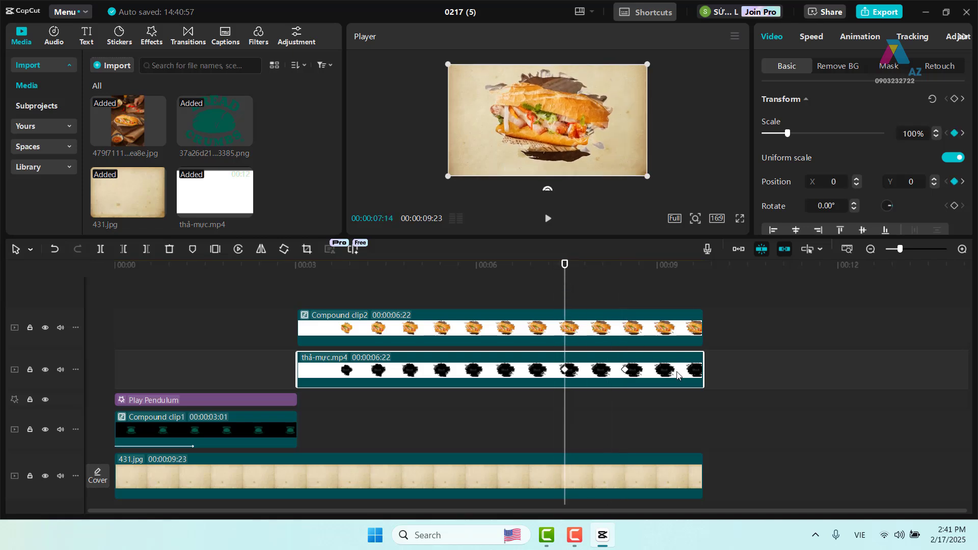
# Enable Motion blur on the sandwich compound clip with Blur 99 and Blend 91.
pyautogui.click(660, 330)
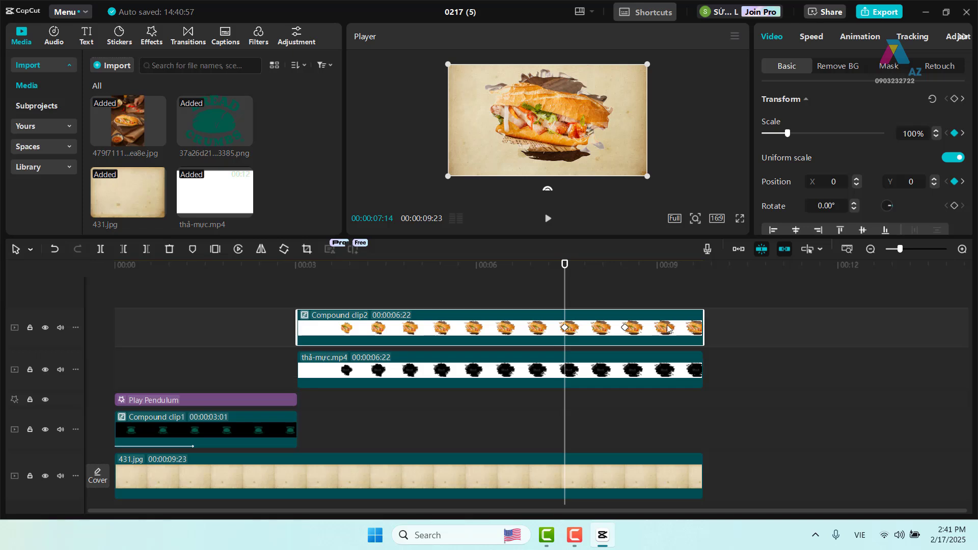
pyautogui.scroll(-10, 865, 157)
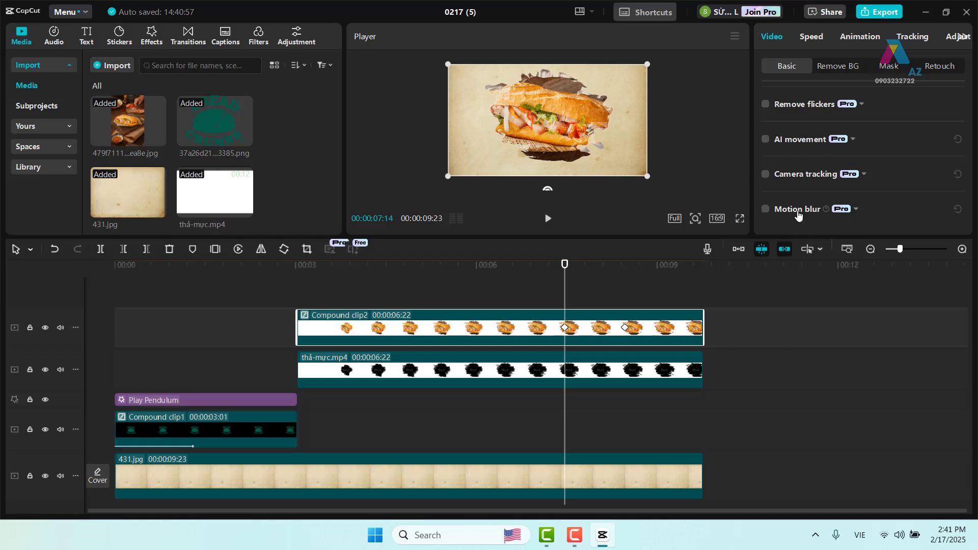
pyautogui.click(765, 209)
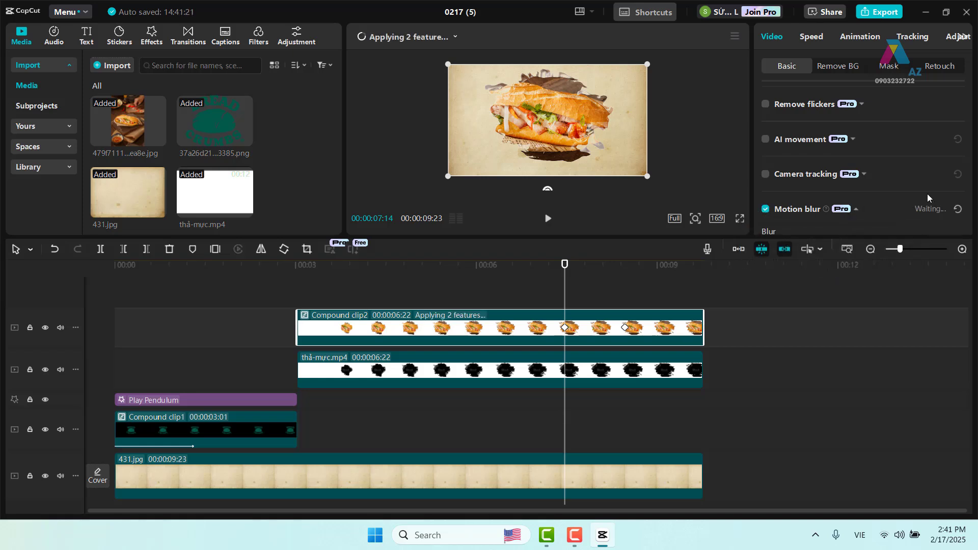
pyautogui.scroll(-1, 927, 197)
pyautogui.scroll(-2, 926, 193)
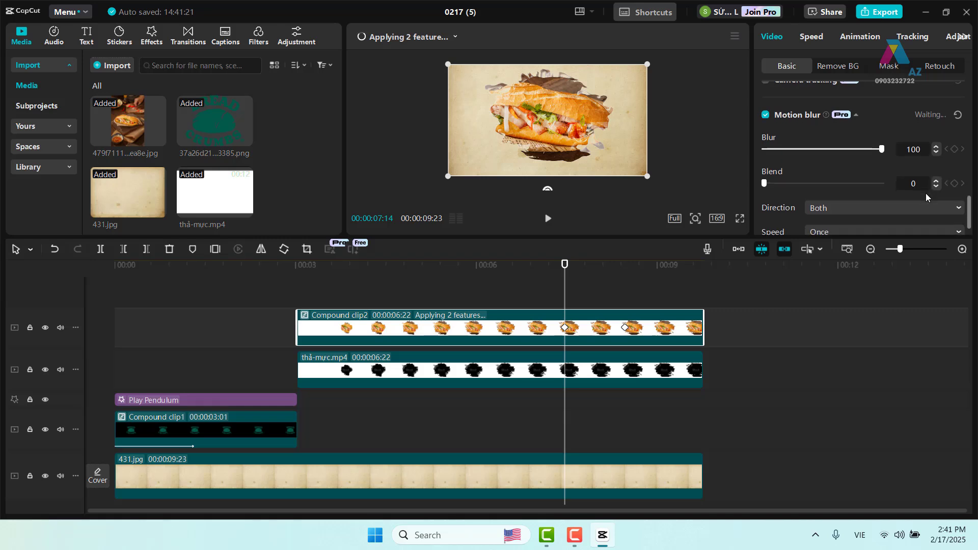
pyautogui.moveTo(882, 126); pyautogui.dragTo(905, 126)
pyautogui.write('99')
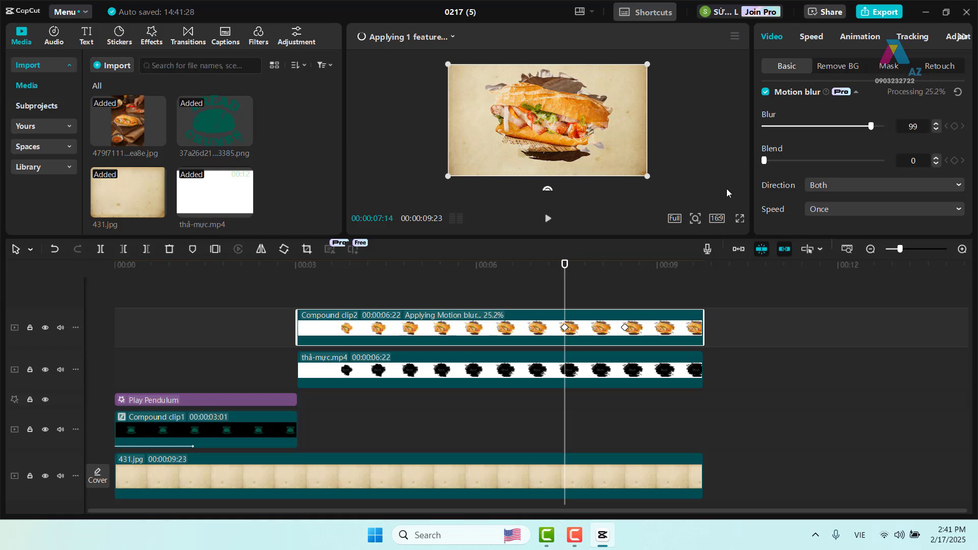
pyautogui.moveTo(763, 161); pyautogui.dragTo(870, 160)
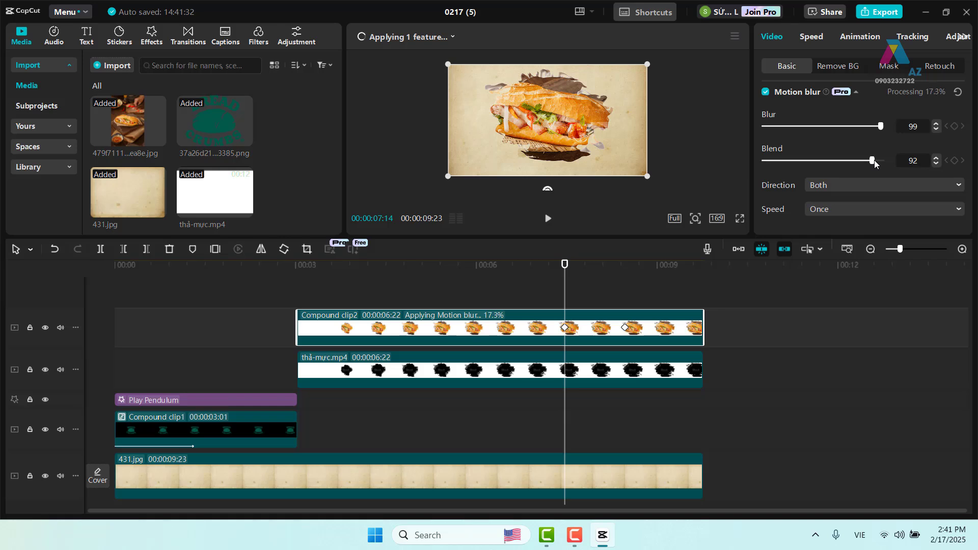
# Set the sandwich compound clip's motion blur speed to 4 times, keep the direction at Both, and preview the slide around 00:00:07:14.
pyautogui.click(891, 182)
pyautogui.click(882, 206)
pyautogui.click(882, 208)
pyautogui.click(854, 271)
pyautogui.click(584, 265)
pyautogui.moveTo(586, 266); pyautogui.dragTo(560, 279)
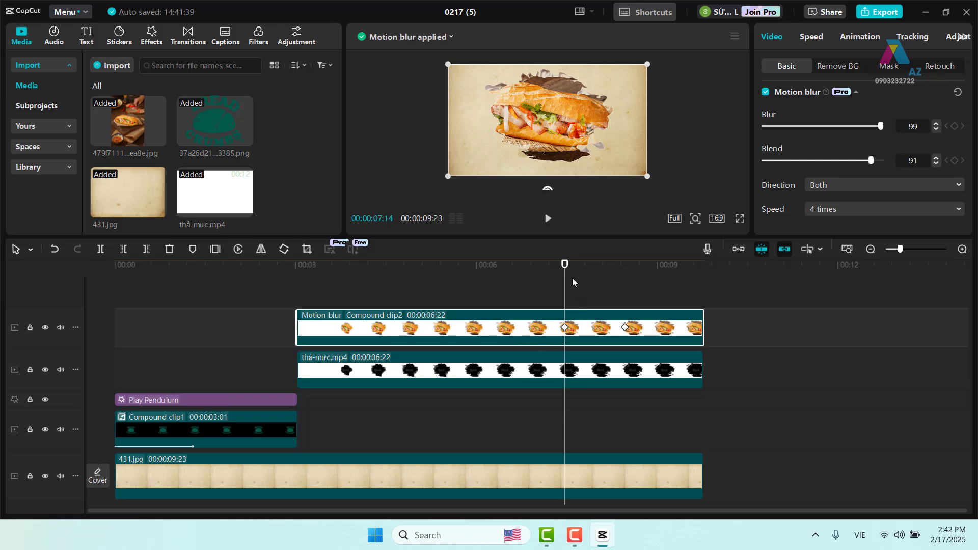
pyautogui.moveTo(565, 271)
pyautogui.mouseDown()
pyautogui.moveTo(619, 274)
pyautogui.moveTo(552, 278)
pyautogui.moveTo(564, 281)
pyautogui.mouseUp()
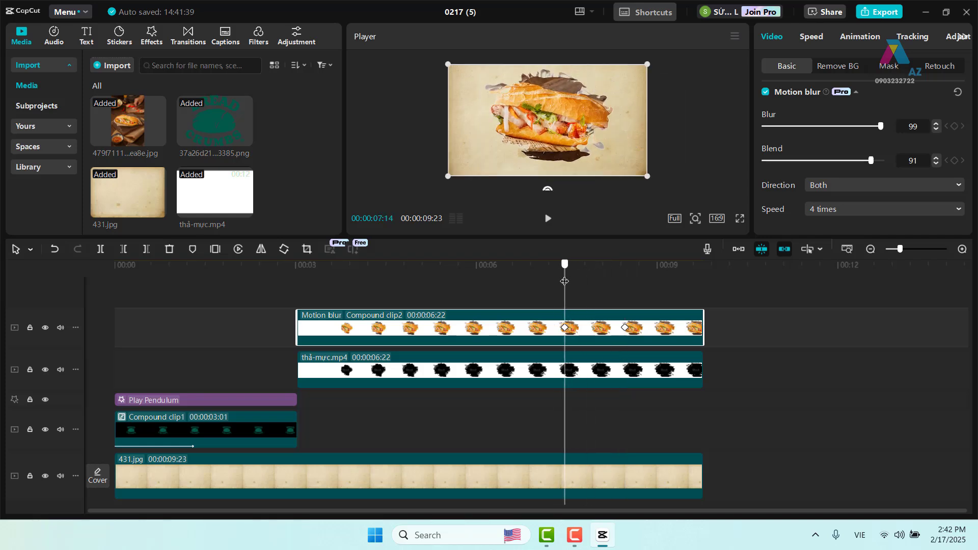
# Enable Motion blur on the thả-mực.mp4 clip with Blur 99 and Blend 92.
pyautogui.click(614, 373)
pyautogui.scroll(-2, 812, 208)
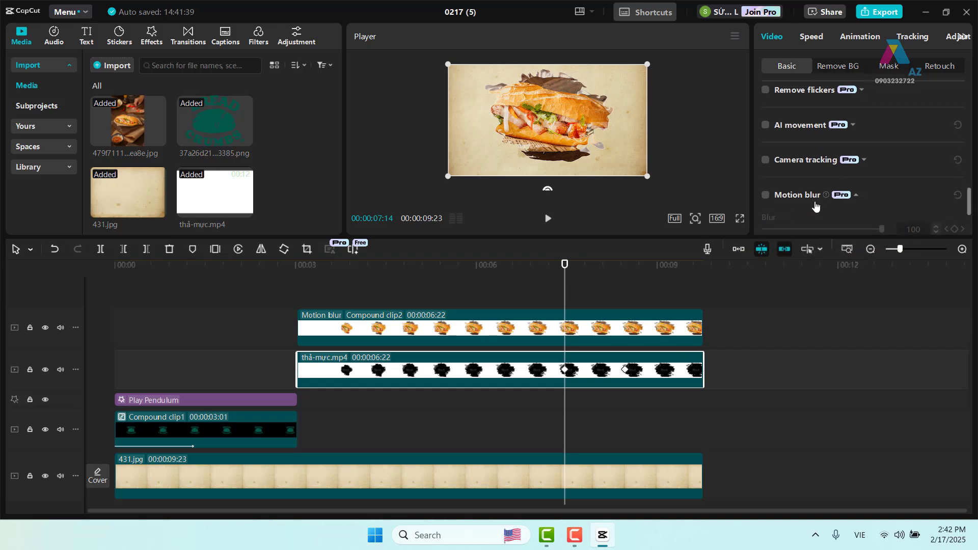
pyautogui.click(765, 186)
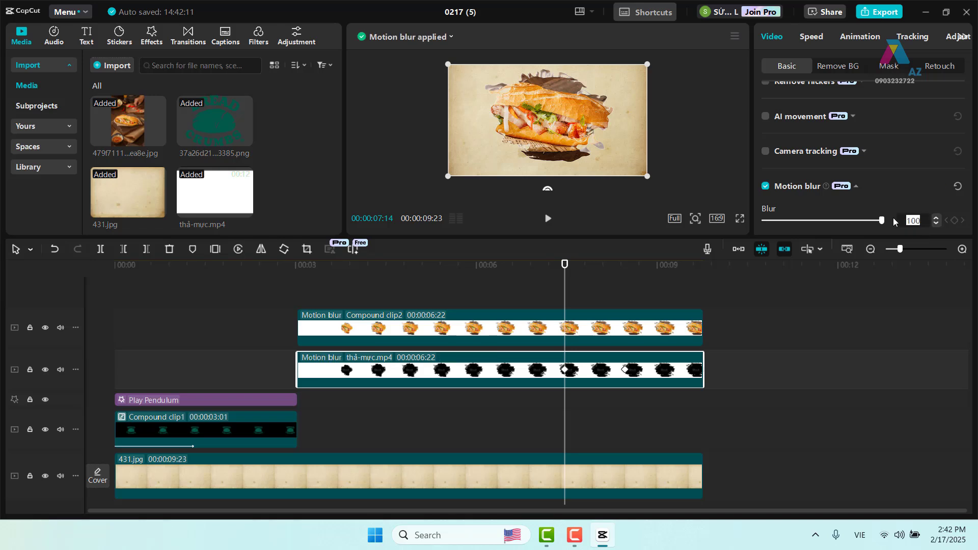
pyautogui.scroll(-3, 872, 219)
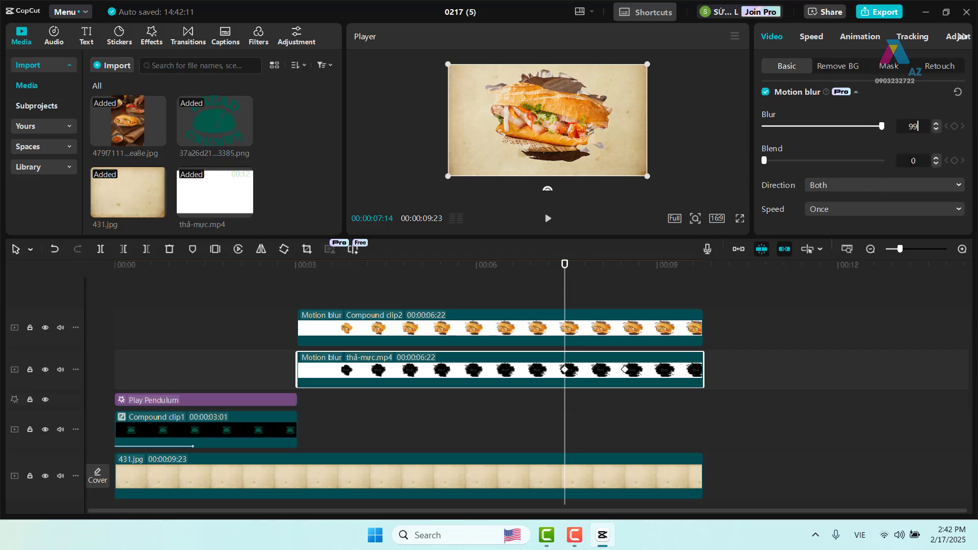
pyautogui.click(894, 156)
pyautogui.write('92')
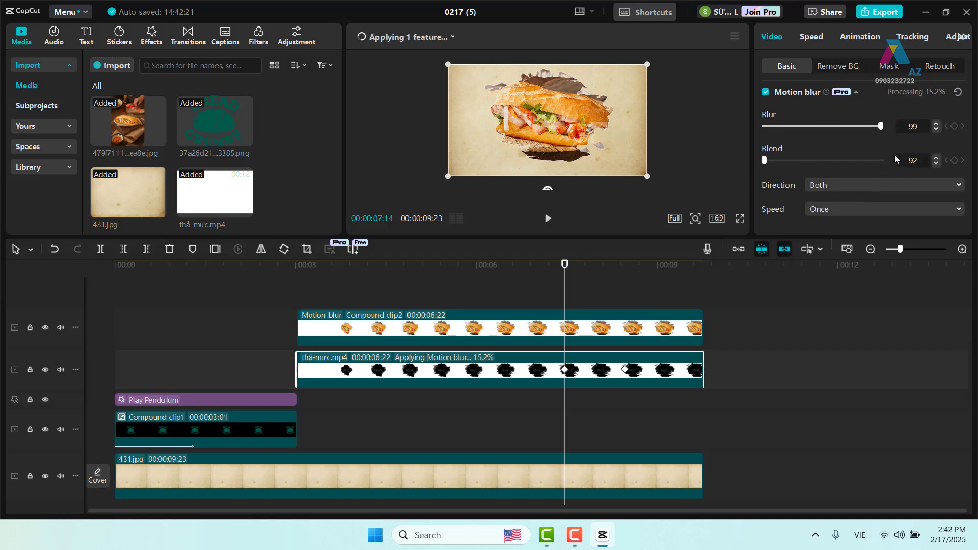
# Set the thả-mực.mp4 clip's motion blur to Speed 4 times and Blend 91, and preview the slide up to 00:00:08:17.
pyautogui.click(890, 206)
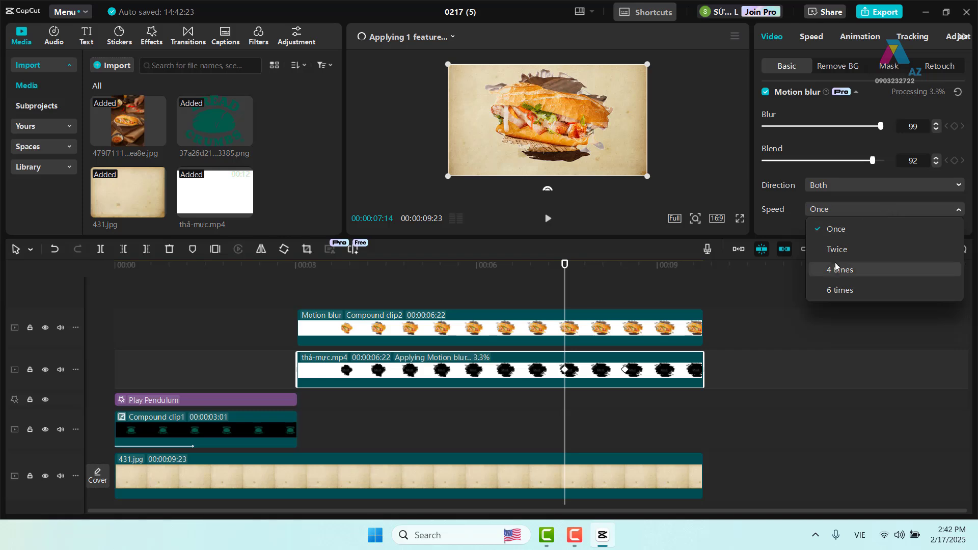
pyautogui.click(840, 287)
pyautogui.click(659, 334)
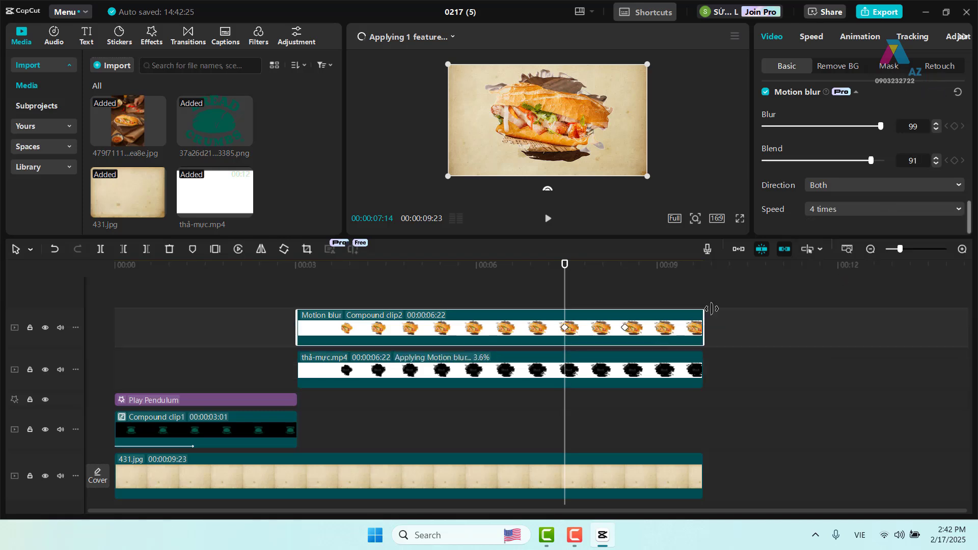
pyautogui.click(665, 376)
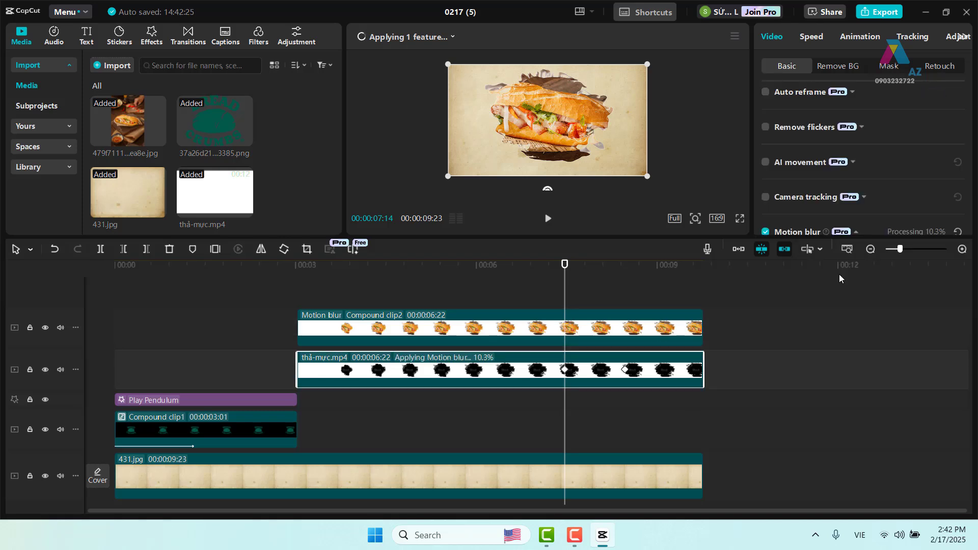
pyautogui.scroll(-5, 866, 204)
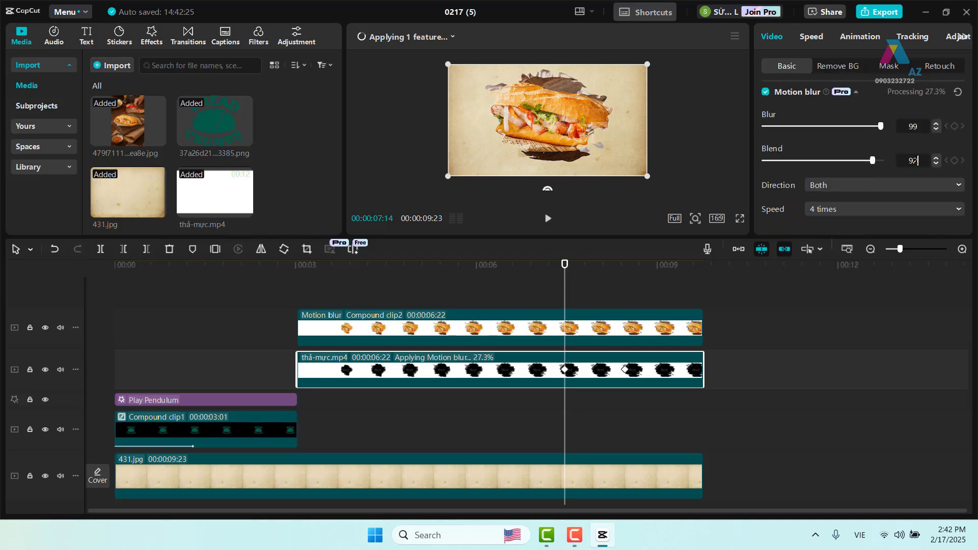
pyautogui.click(916, 161)
pyautogui.write('91')
pyautogui.click(696, 169)
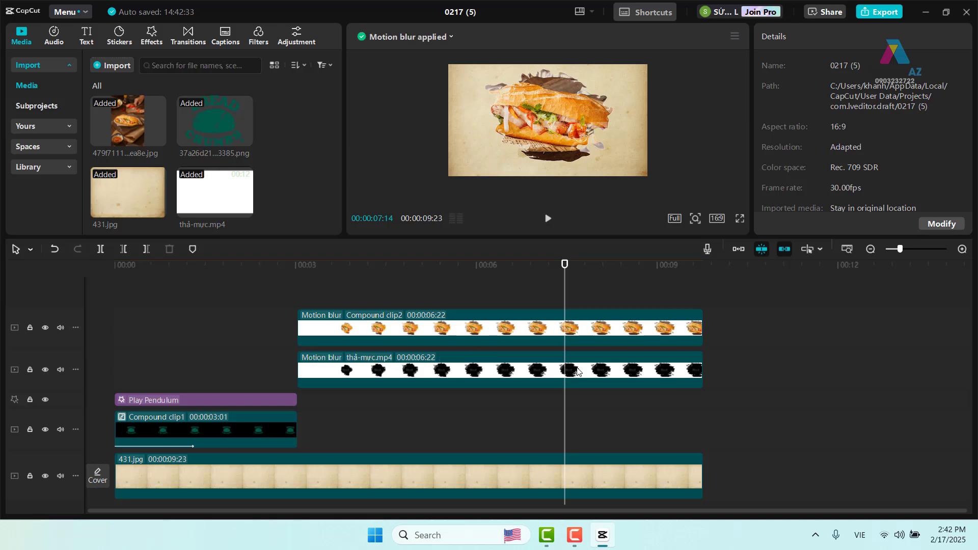
pyautogui.click(576, 267)
pyautogui.moveTo(583, 275); pyautogui.dragTo(629, 278)
pyautogui.click(646, 324)
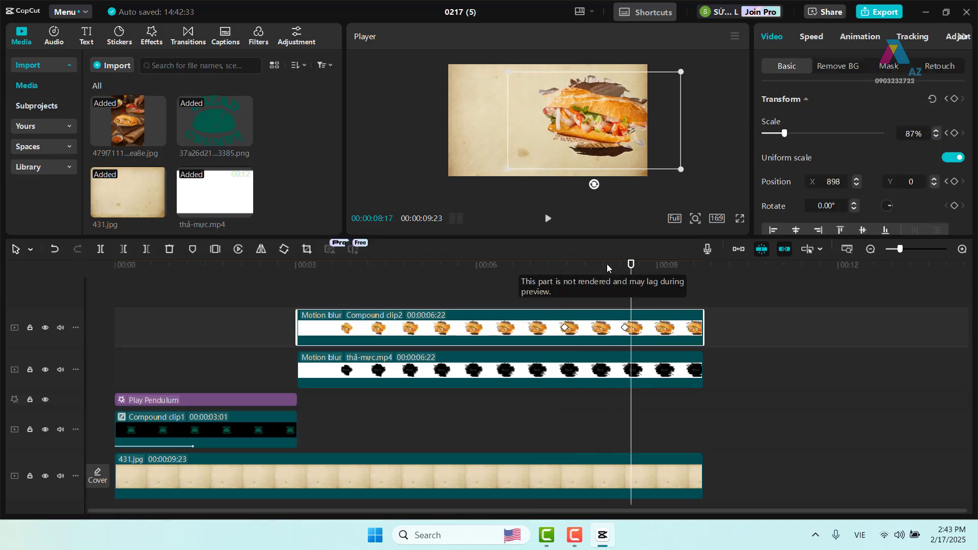
# Add the BREAD CRUMBS logo image above the other clips at 00:00:07:14 and scale it to 33%.
pyautogui.moveTo(632, 268); pyautogui.dragTo(563, 272)
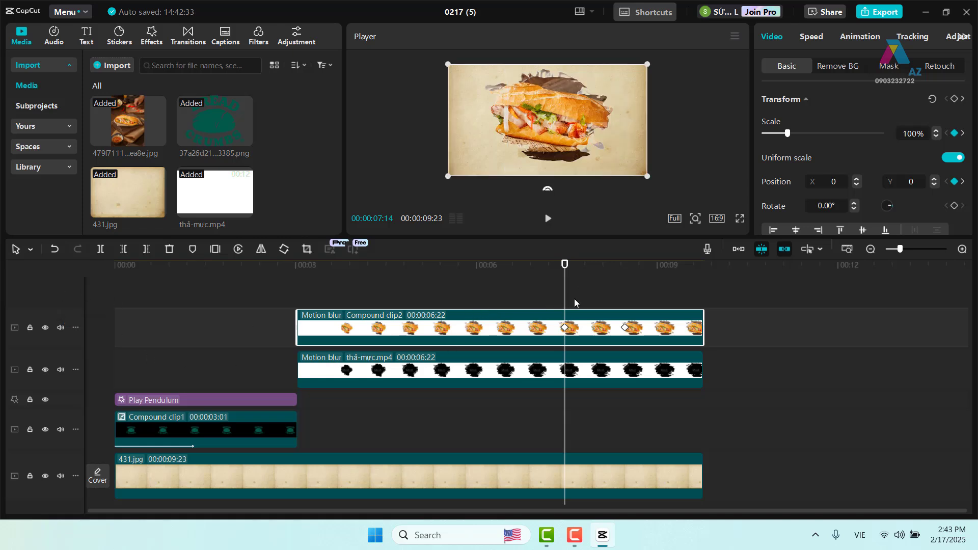
pyautogui.click(245, 138)
pyautogui.moveTo(603, 418); pyautogui.dragTo(611, 289)
pyautogui.moveTo(564, 264)
pyautogui.mouseDown()
pyautogui.moveTo(546, 266)
pyautogui.moveTo(565, 264)
pyautogui.mouseUp()
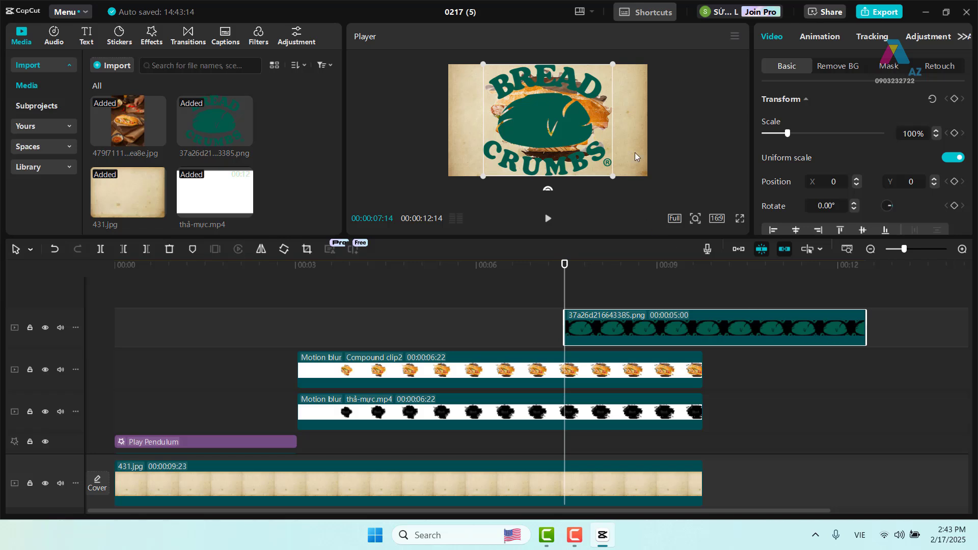
pyautogui.moveTo(787, 133); pyautogui.dragTo(771, 137)
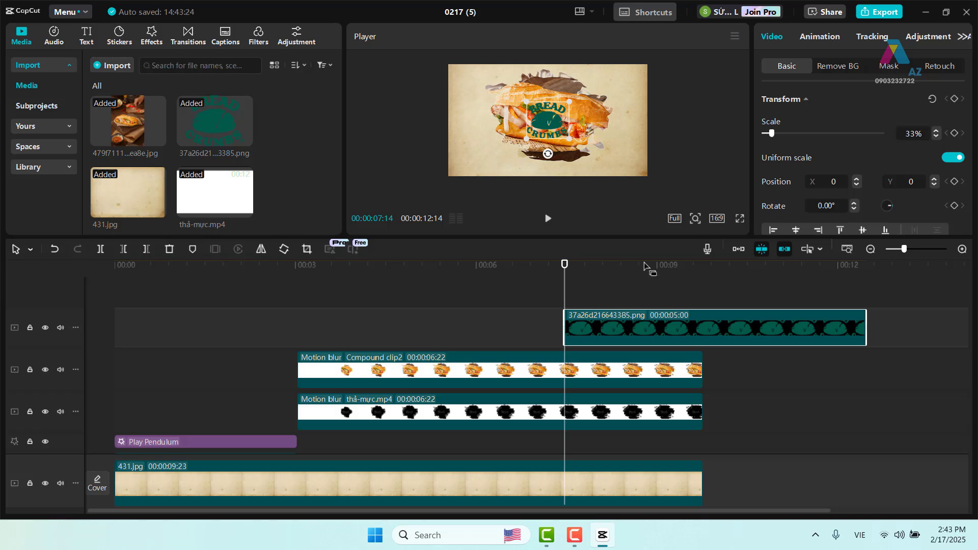
# Place the logo beside the shifted sandwich at about X -1080, Y 473, and trim its clip to end with the sandwich clip.
pyautogui.moveTo(565, 265); pyautogui.dragTo(623, 265)
pyautogui.moveTo(655, 313); pyautogui.dragTo(678, 298)
pyautogui.click(652, 378)
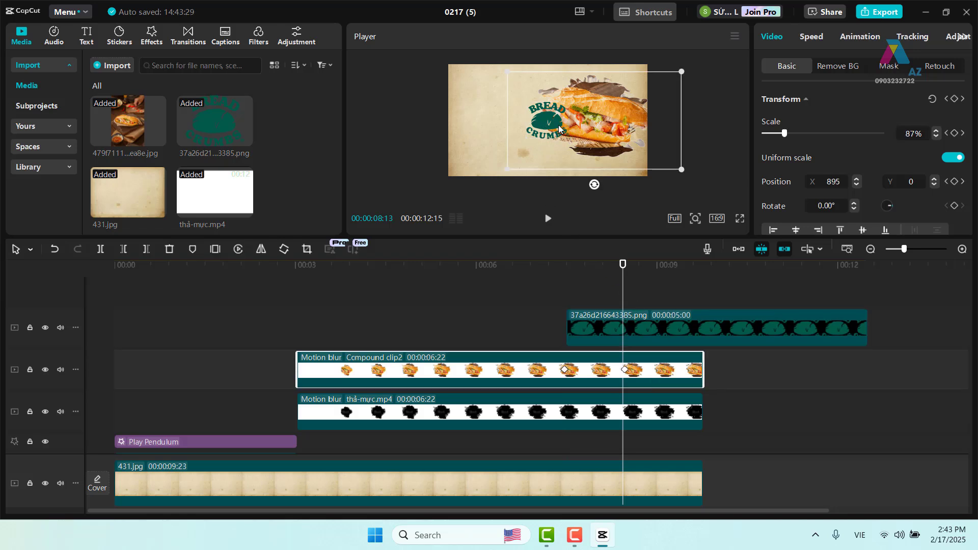
pyautogui.click(610, 330)
pyautogui.moveTo(561, 128); pyautogui.dragTo(498, 101)
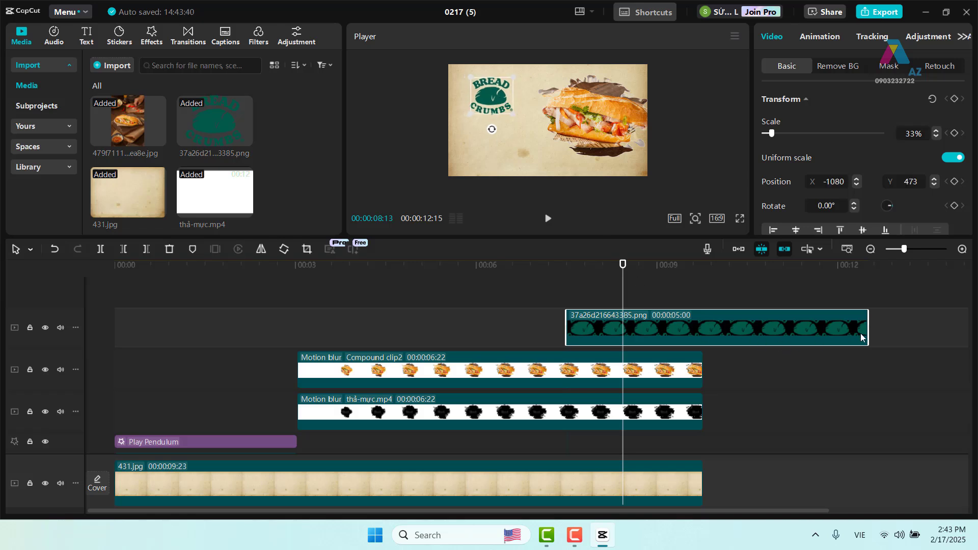
pyautogui.moveTo(868, 326); pyautogui.dragTo(704, 325)
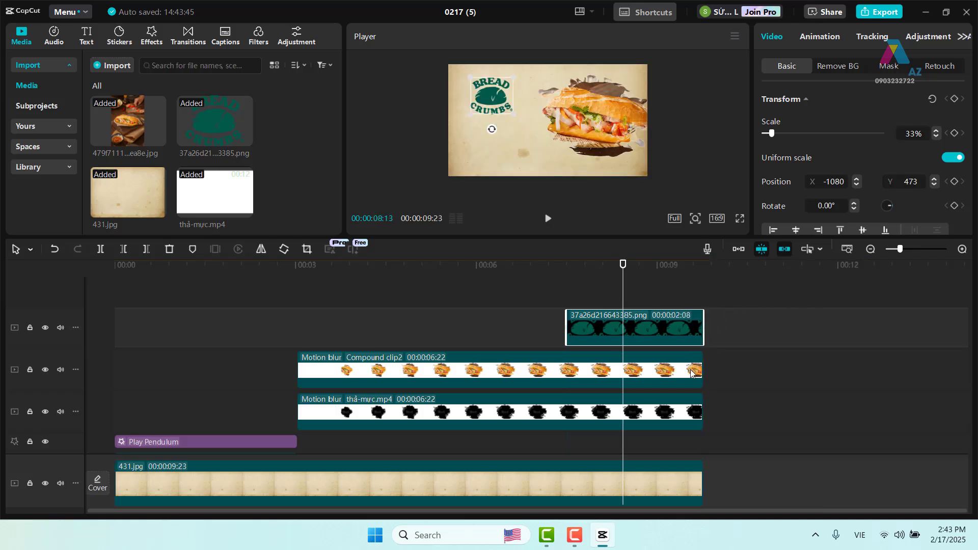
# Apply the Slide Right entrance animation to the logo clip.
pyautogui.moveTo(623, 267); pyautogui.dragTo(564, 276)
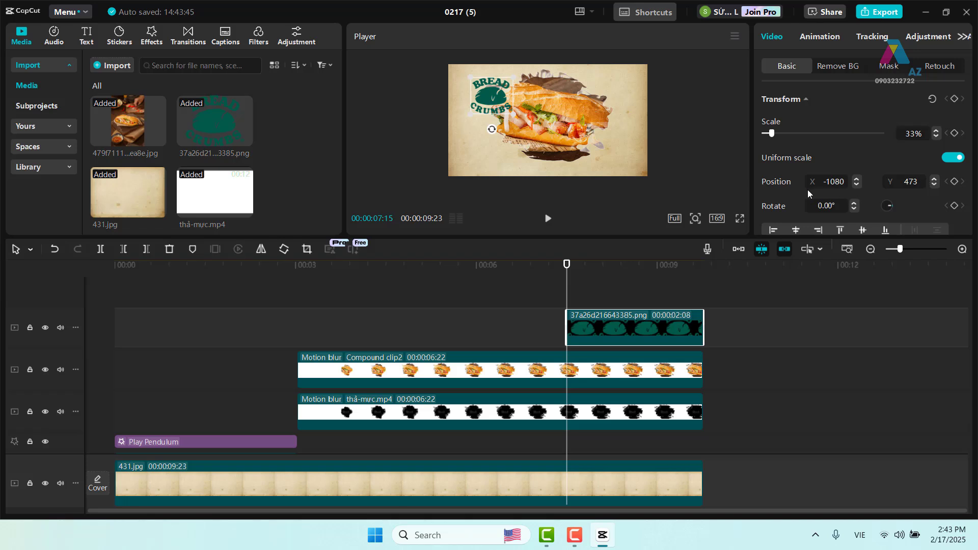
pyautogui.click(823, 38)
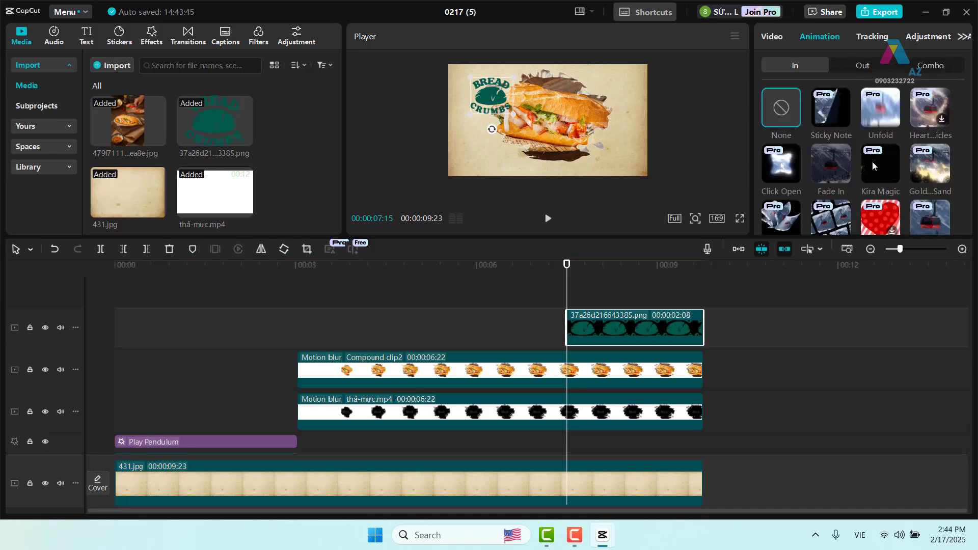
pyautogui.scroll(-3, 871, 153)
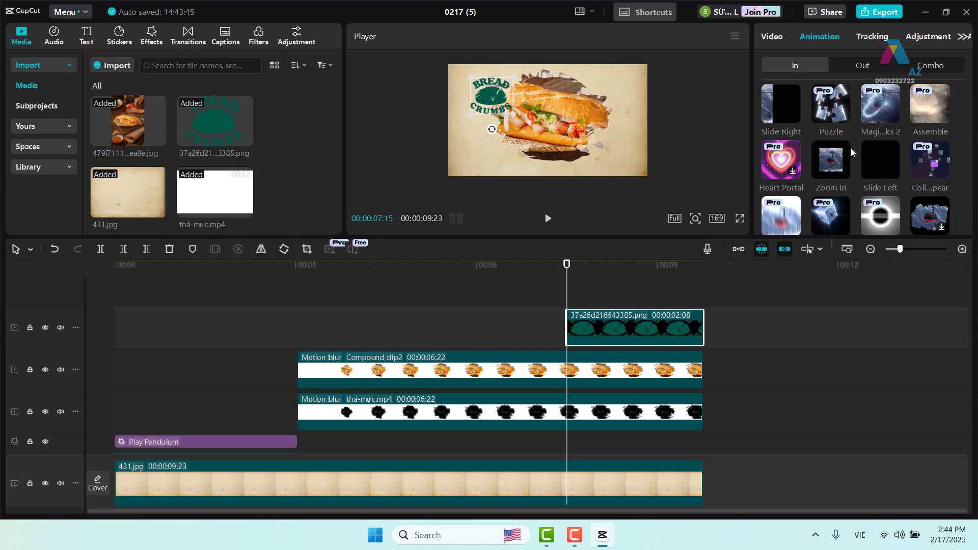
pyautogui.scroll(1, 840, 173)
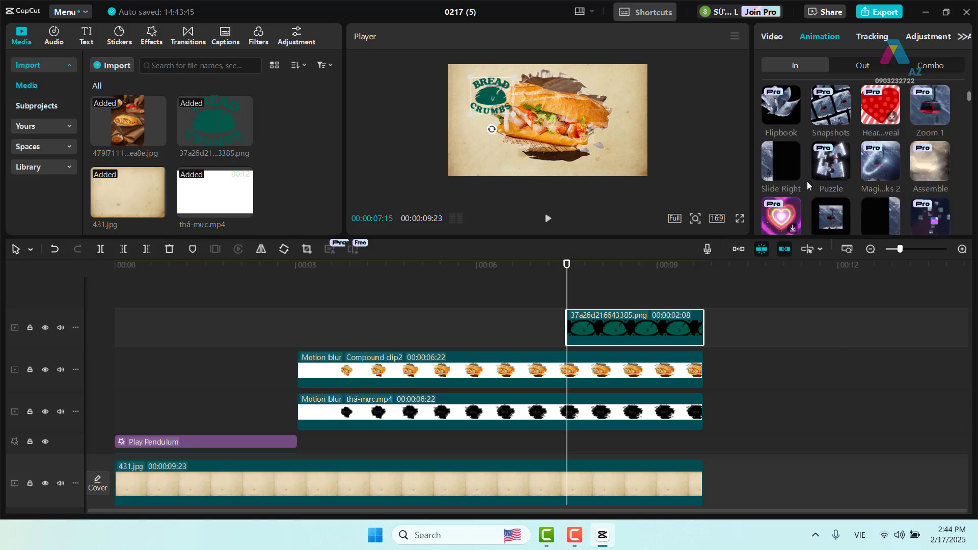
pyautogui.click(777, 166)
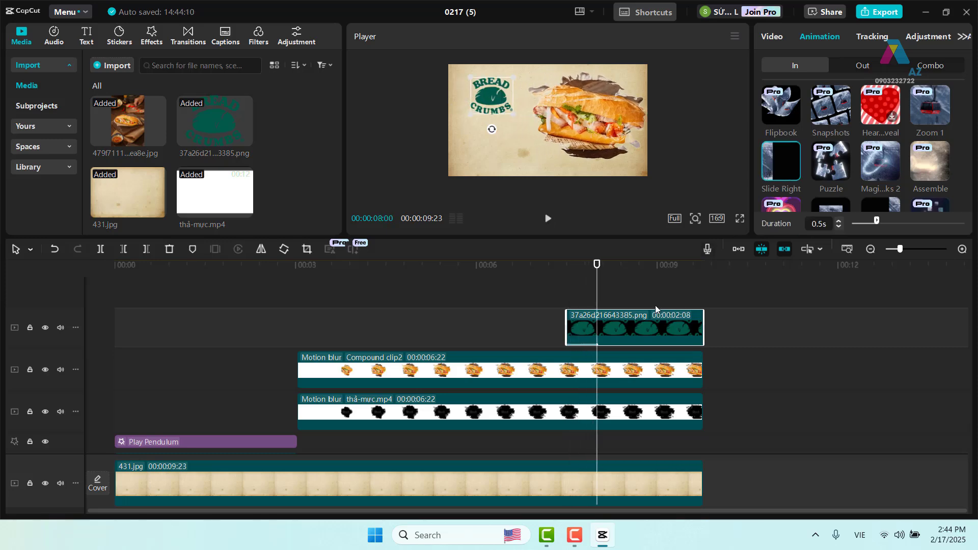
# Fade the logo in with opacity keyframes, from the minimum at 00:00:07:15 to 100% at 00:00:08:00.
pyautogui.moveTo(598, 267); pyautogui.dragTo(565, 290)
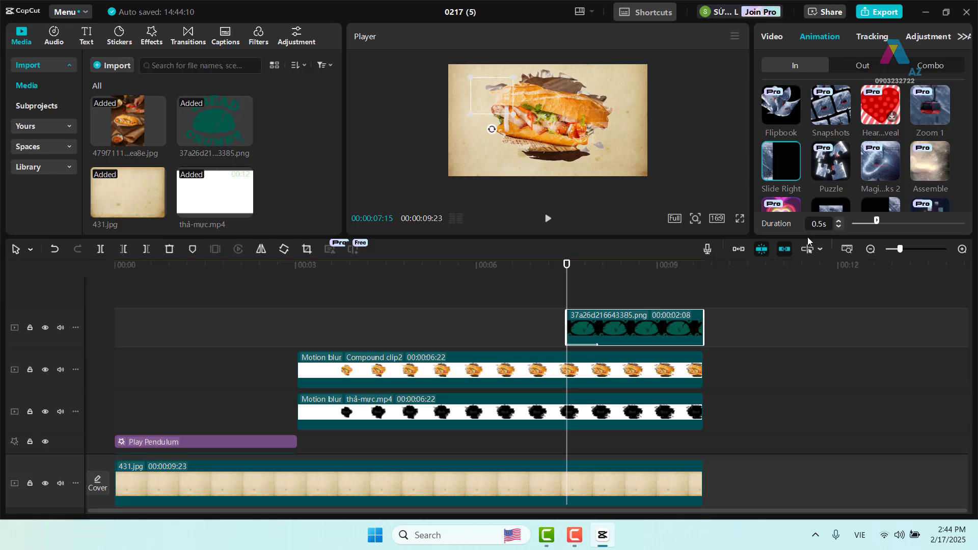
pyautogui.click(769, 38)
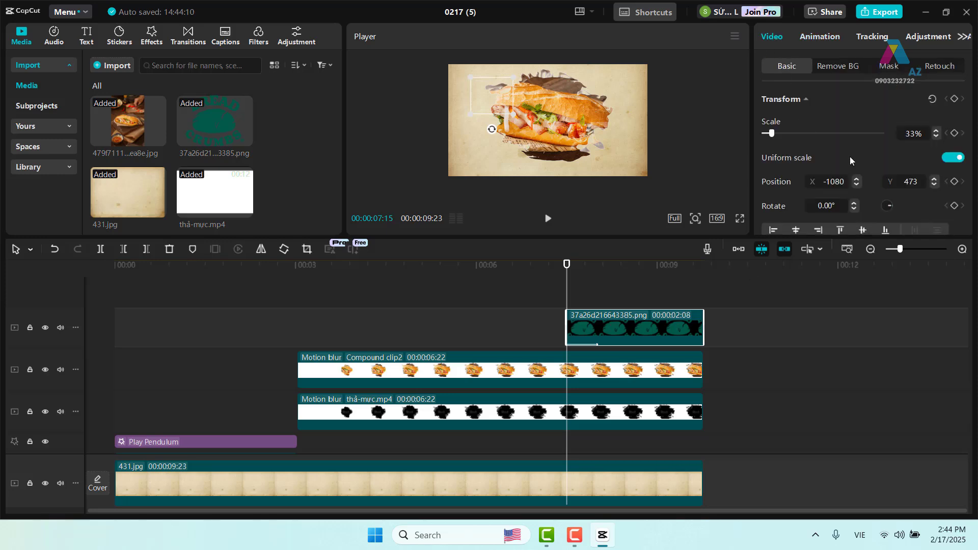
pyautogui.scroll(-3, 850, 156)
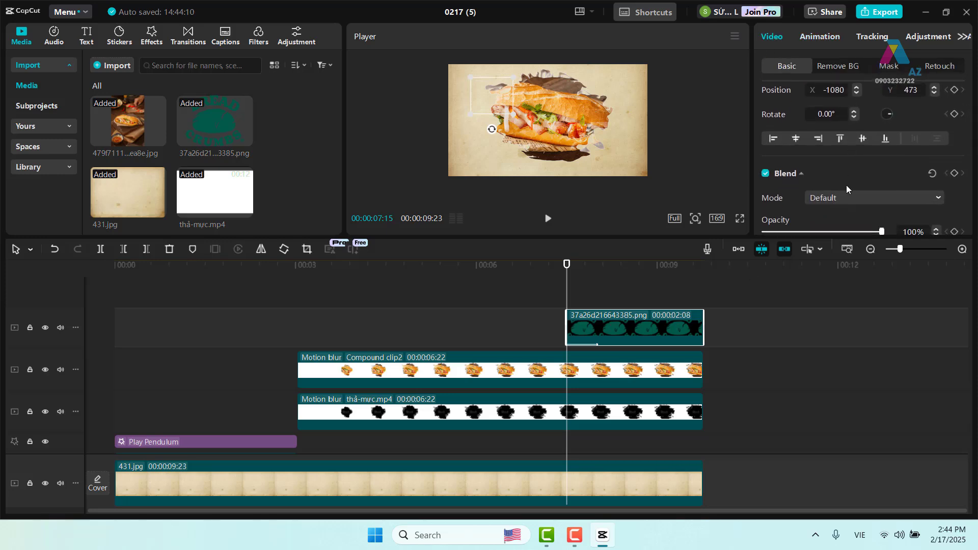
pyautogui.scroll(-1, 847, 183)
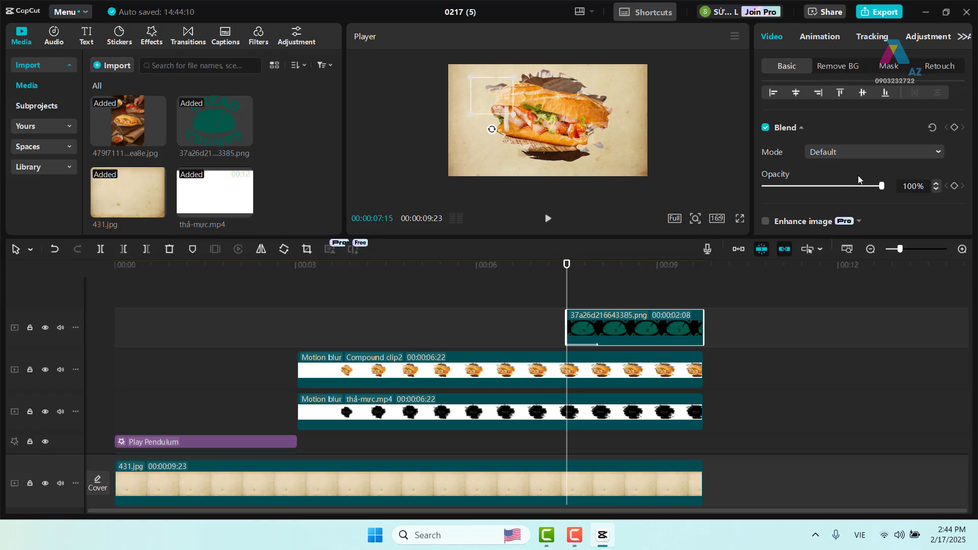
pyautogui.click(954, 127)
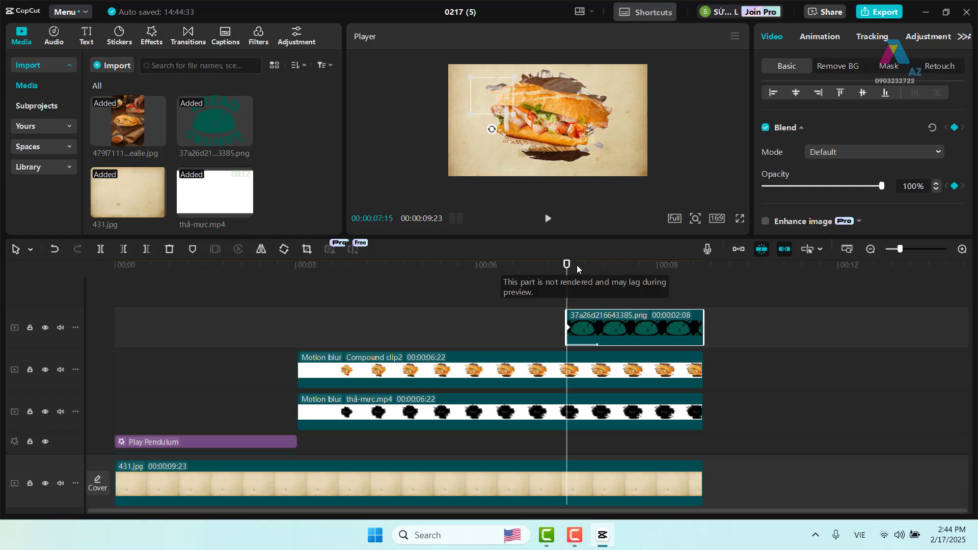
pyautogui.moveTo(566, 264); pyautogui.dragTo(597, 266)
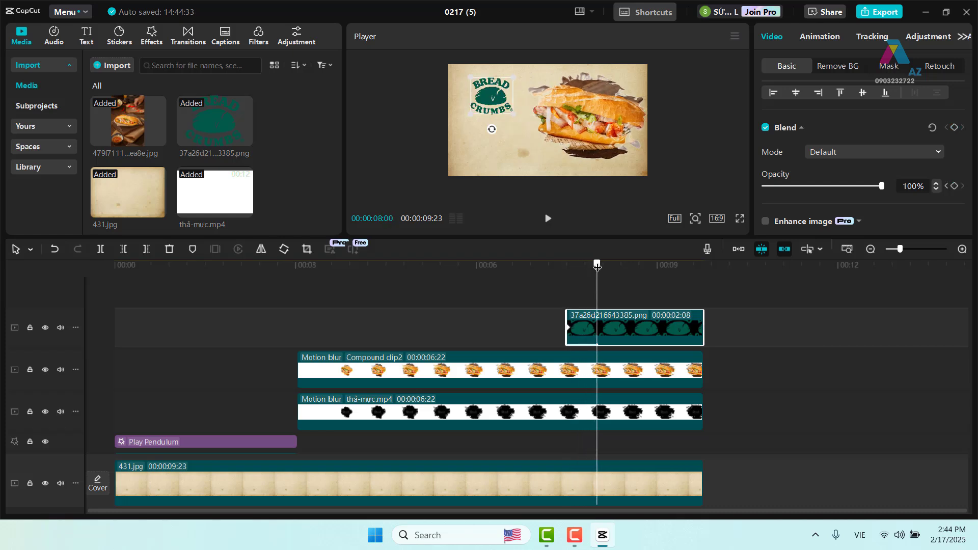
pyautogui.click(954, 187)
pyautogui.moveTo(596, 265); pyautogui.dragTo(566, 265)
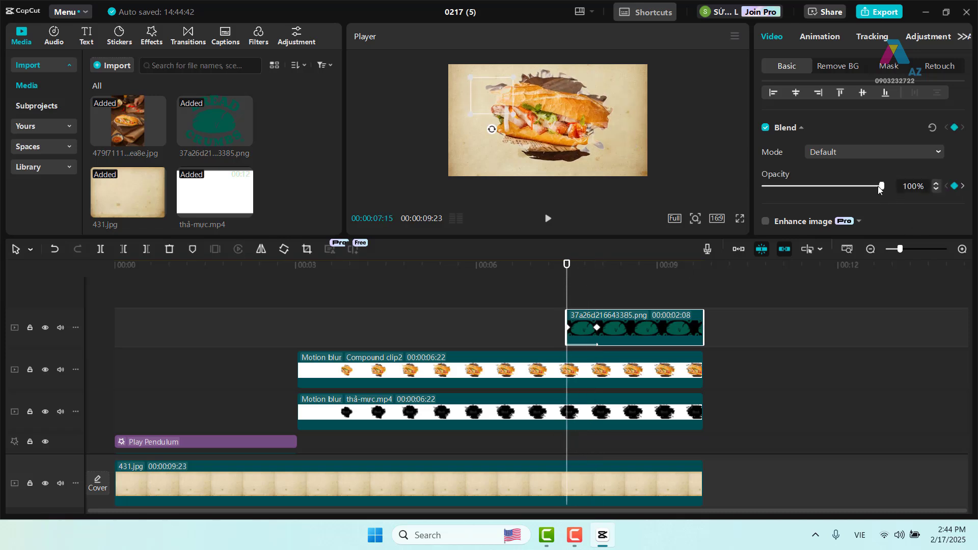
pyautogui.moveTo(882, 186); pyautogui.dragTo(740, 198)
pyautogui.moveTo(566, 266); pyautogui.dragTo(597, 266)
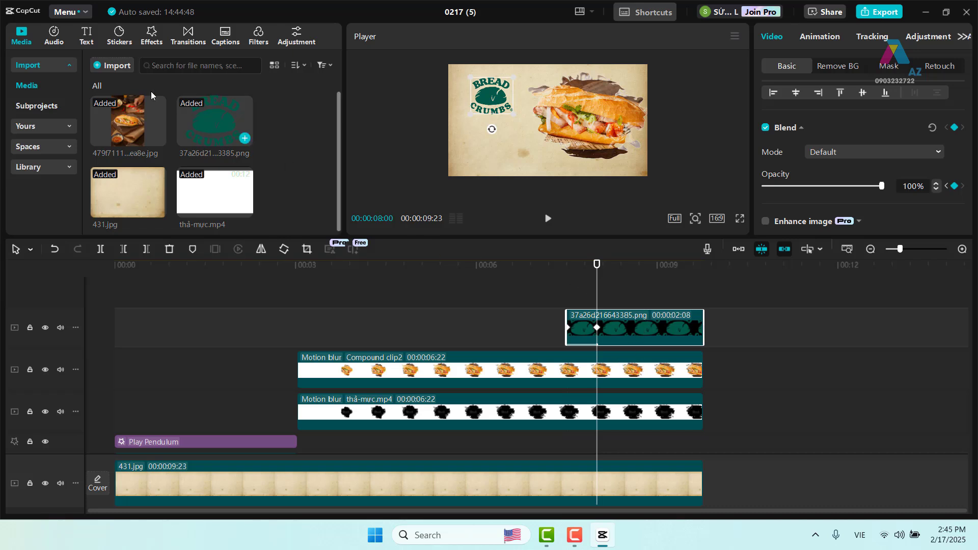
# Add a default text clip to the timeline and align its start with the start of the logo clip.
pyautogui.click(87, 35)
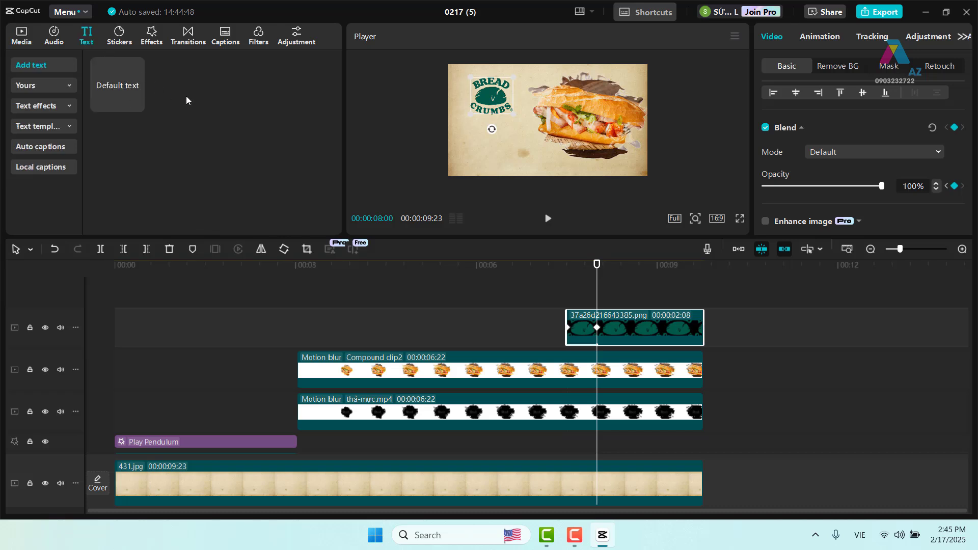
pyautogui.moveTo(140, 100)
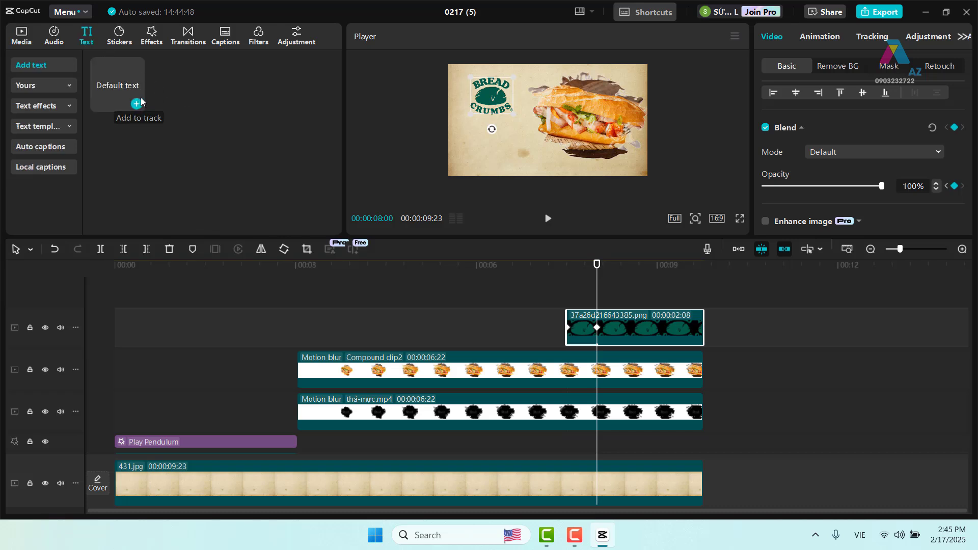
pyautogui.click(137, 104)
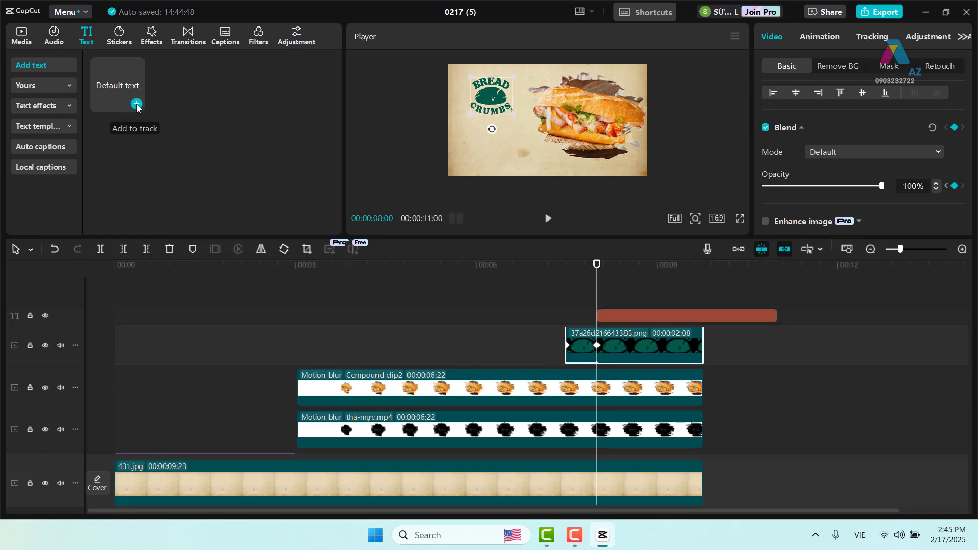
pyautogui.moveTo(664, 314); pyautogui.dragTo(637, 316)
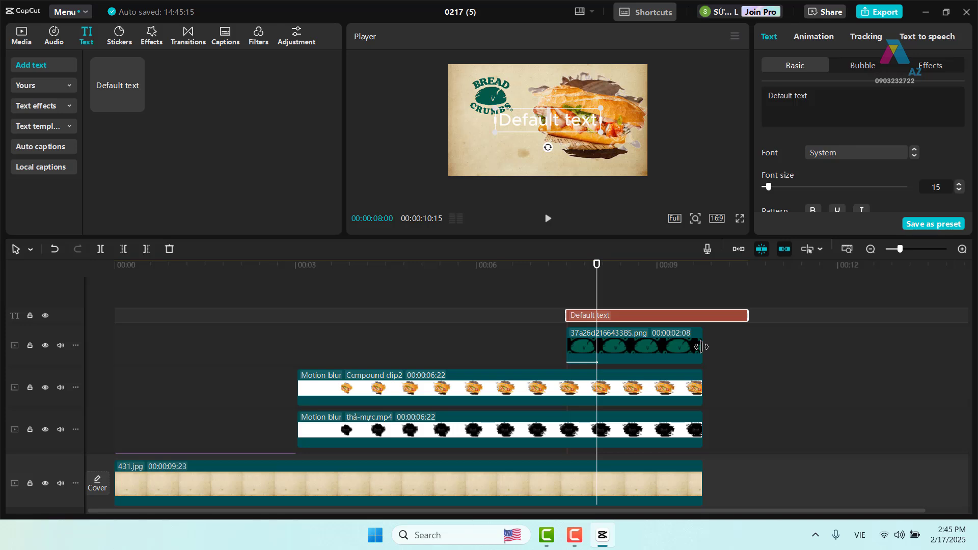
pyautogui.moveTo(598, 266)
pyautogui.mouseDown()
pyautogui.moveTo(546, 273)
pyautogui.moveTo(599, 272)
pyautogui.mouseUp()
# Set the text's font to UTM Cookies and sample an orange from the sandwich, D77817, as its color.
pyautogui.click(865, 152)
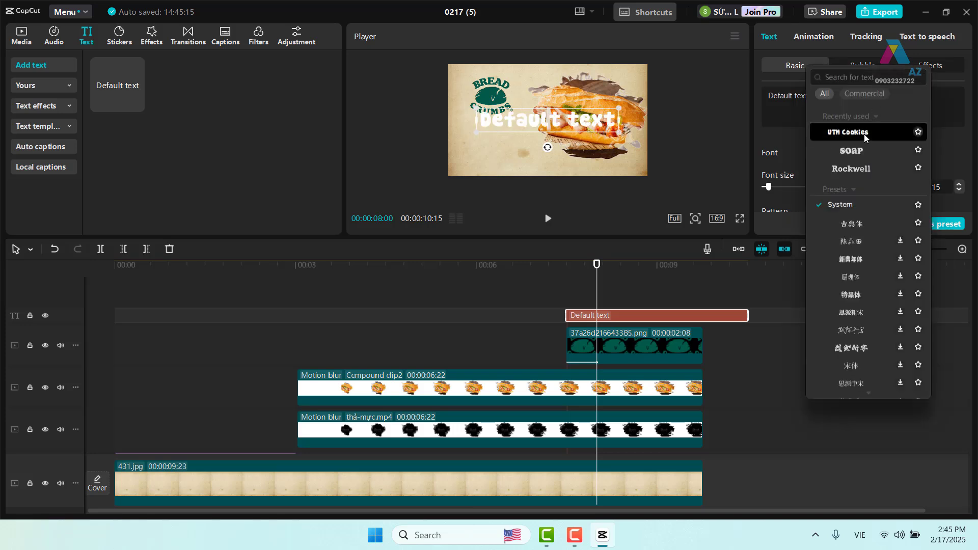
pyautogui.click(864, 133)
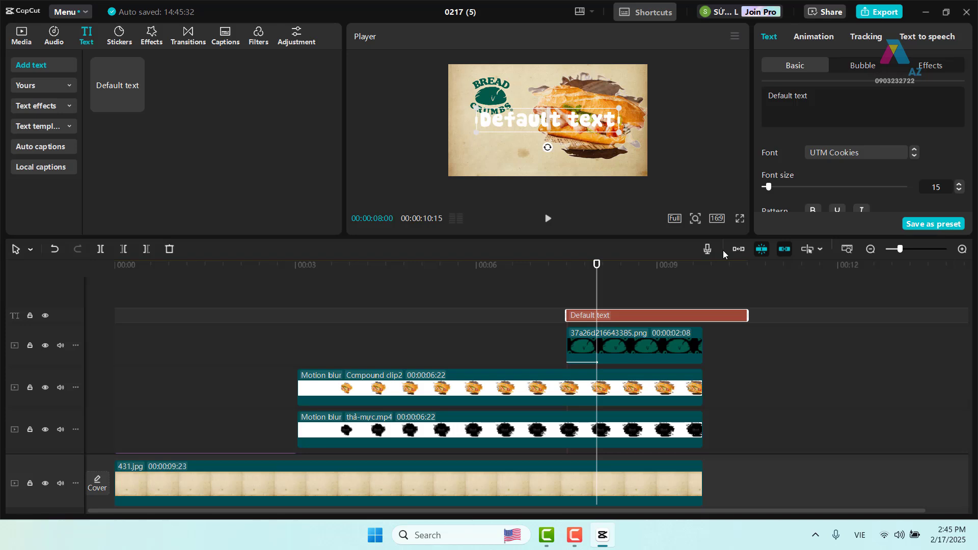
pyautogui.scroll(-3, 874, 173)
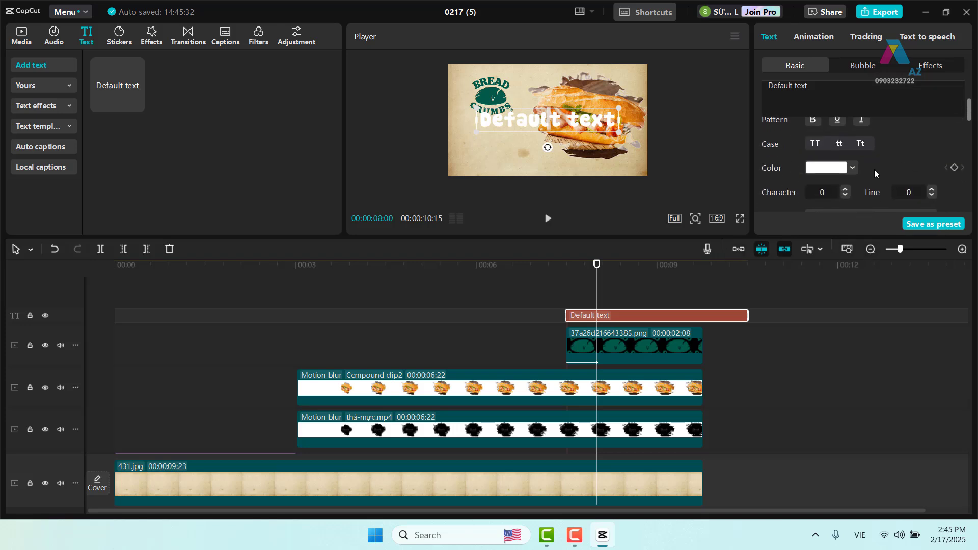
pyautogui.click(839, 169)
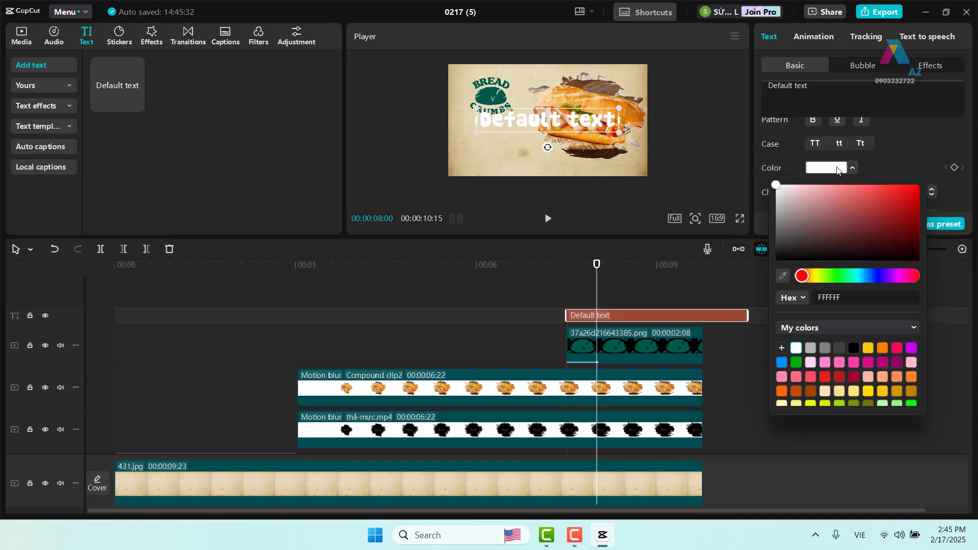
pyautogui.click(783, 276)
pyautogui.click(628, 111)
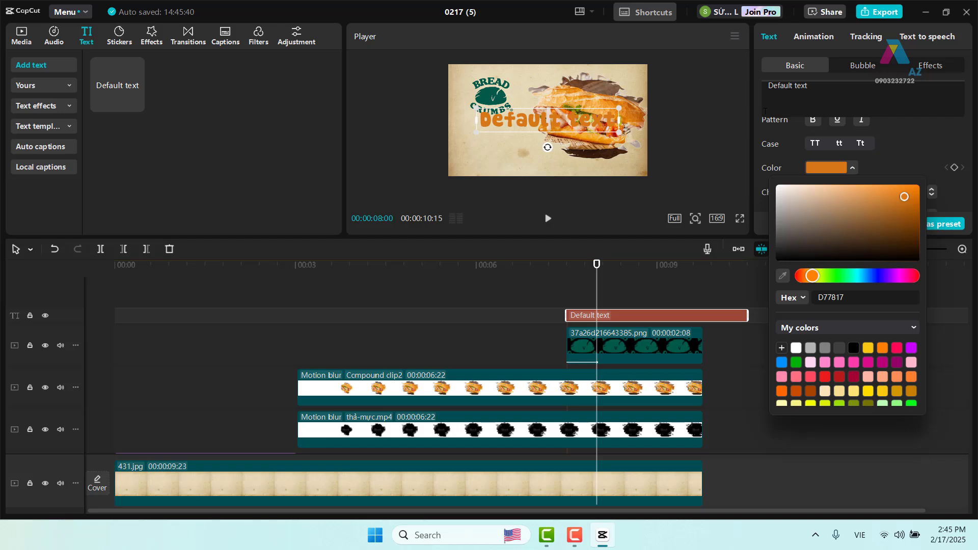
# Replace the default text with "Giam giá".
pyautogui.click(561, 120)
pyautogui.doubleClick(555, 119)
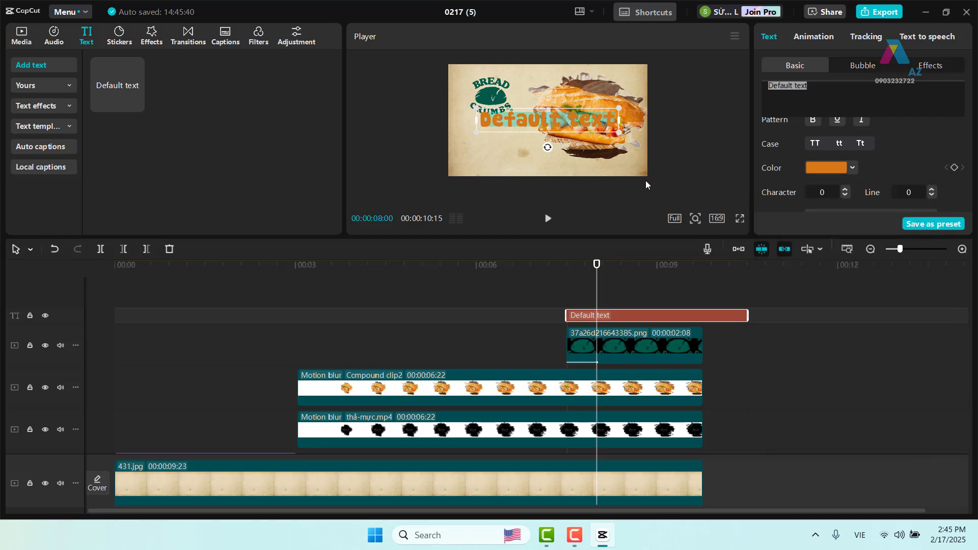
pyautogui.press('BackSpace')
pyautogui.write('g')
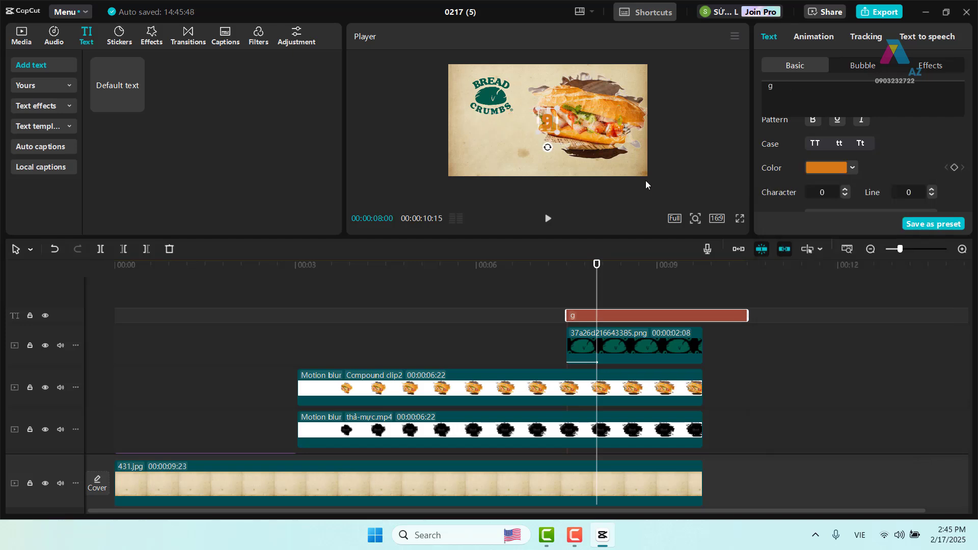
pyautogui.write('iam giá')
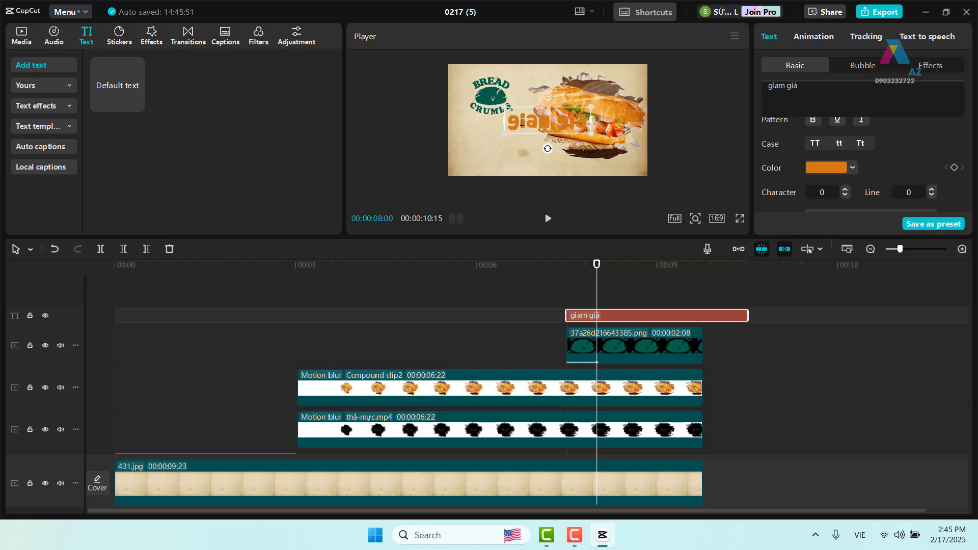
pyautogui.press('BackSpace')
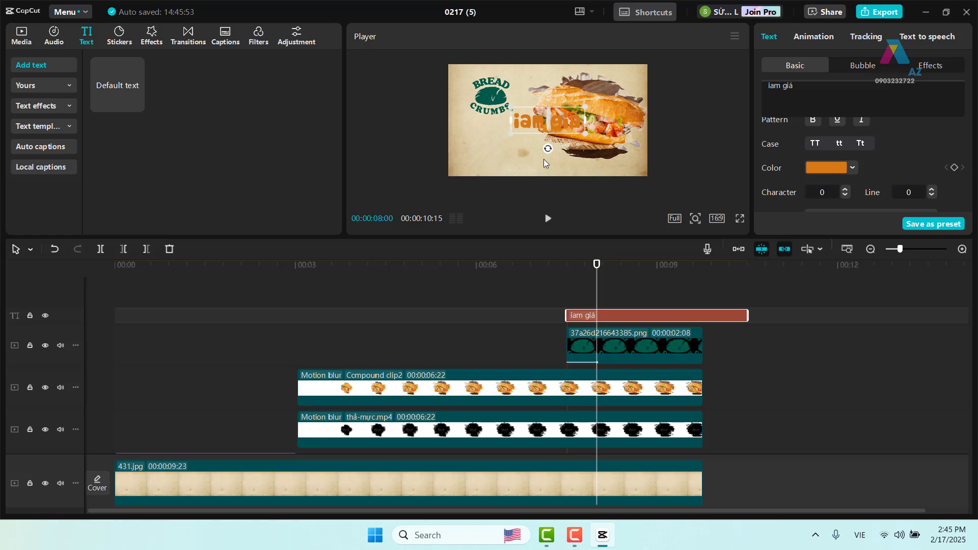
pyautogui.write('G')
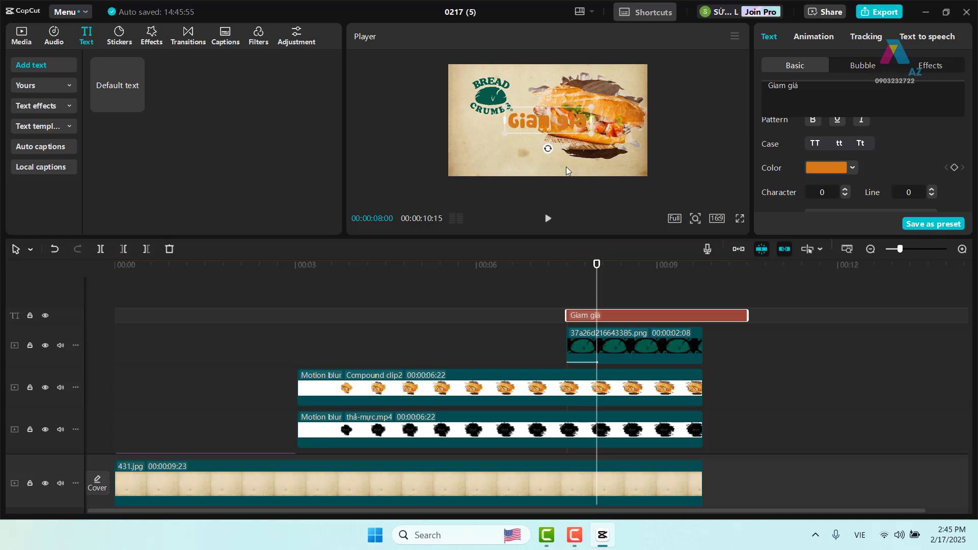
# Left-align the "Giam giá" title and place it beneath the logo, keeping it on a single line.
pyautogui.press('Return')
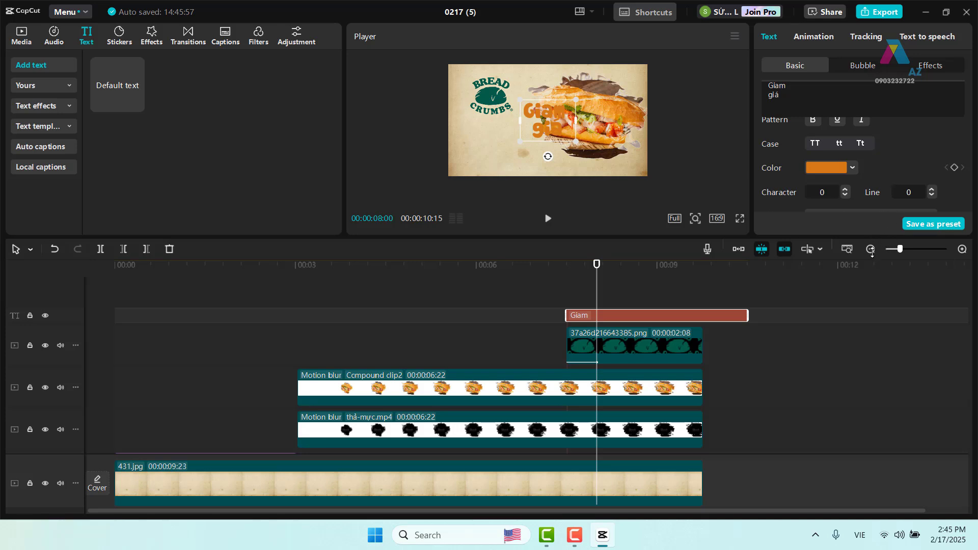
pyautogui.moveTo(871, 240); pyautogui.dragTo(868, 344)
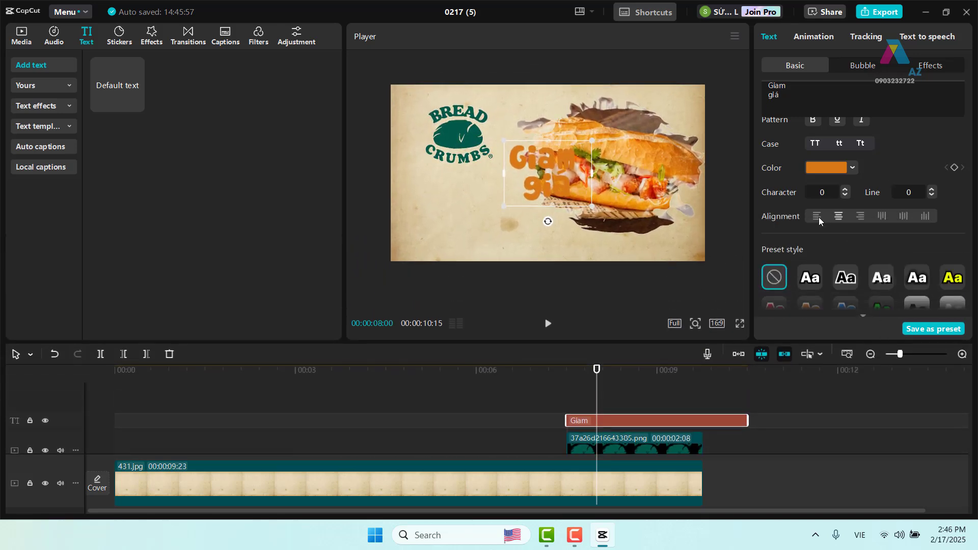
pyautogui.click(817, 216)
pyautogui.moveTo(539, 157); pyautogui.dragTo(448, 212)
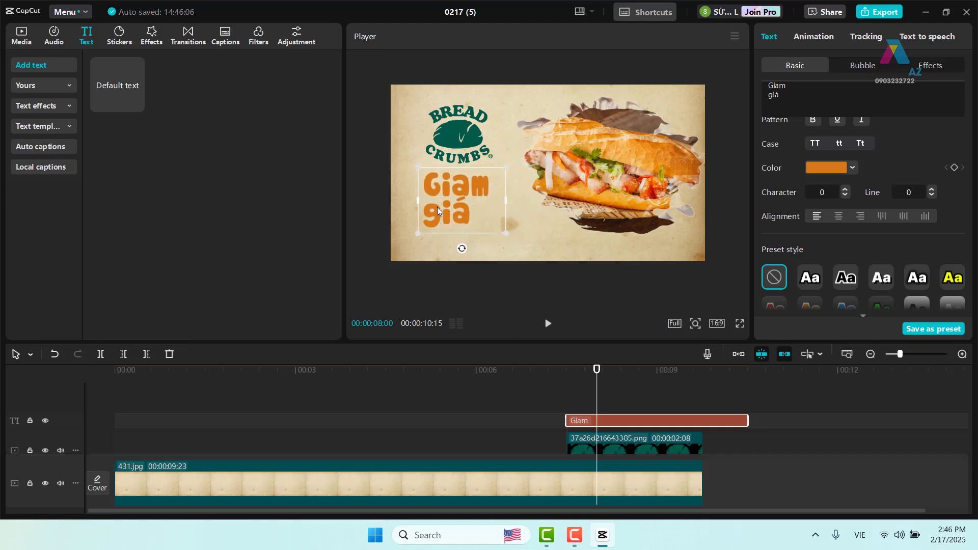
pyautogui.doubleClick(429, 220)
pyautogui.press('BackSpace')
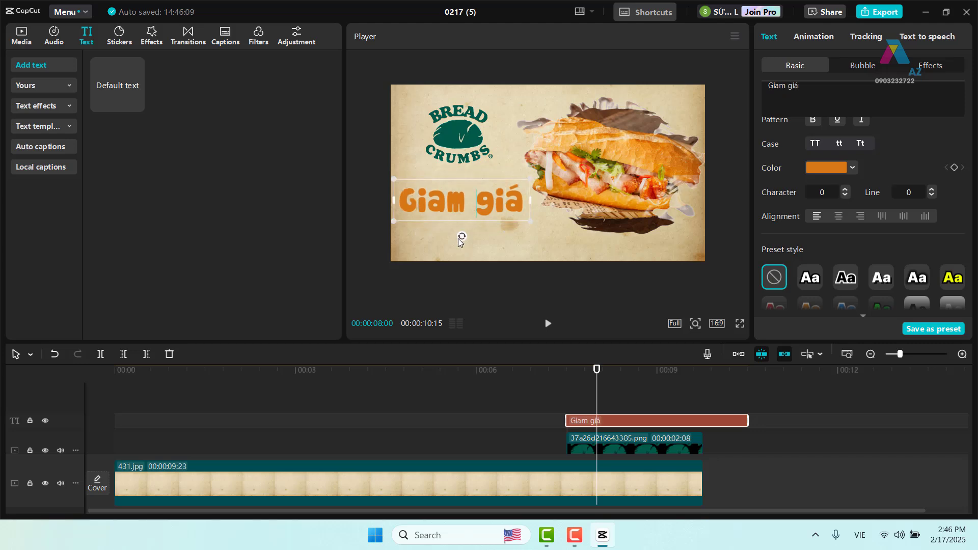
pyautogui.press('Left')
pyautogui.press('Left')
# Try a character spacing of -2 on the title and restore it to 0.
pyautogui.click(845, 195)
pyautogui.click(845, 195)
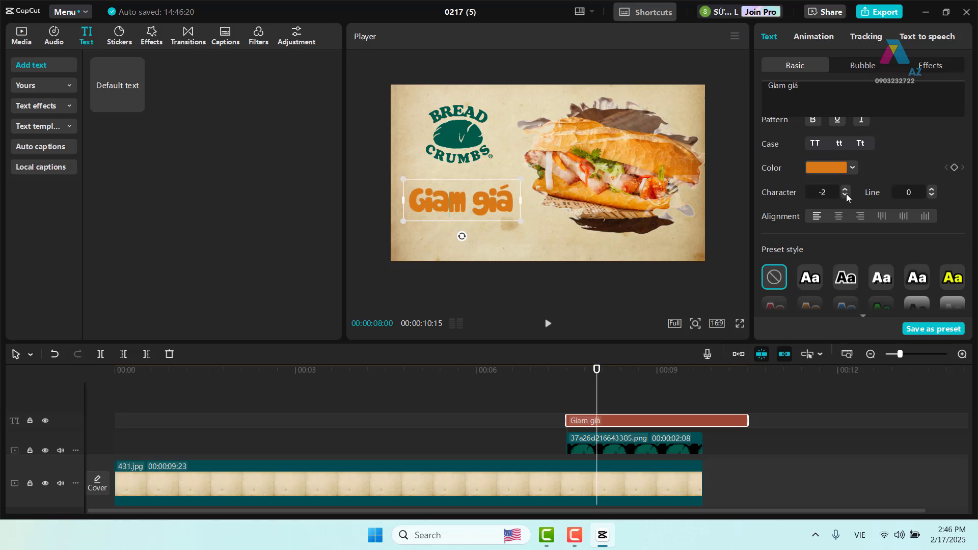
pyautogui.click(846, 189)
pyautogui.click(845, 189)
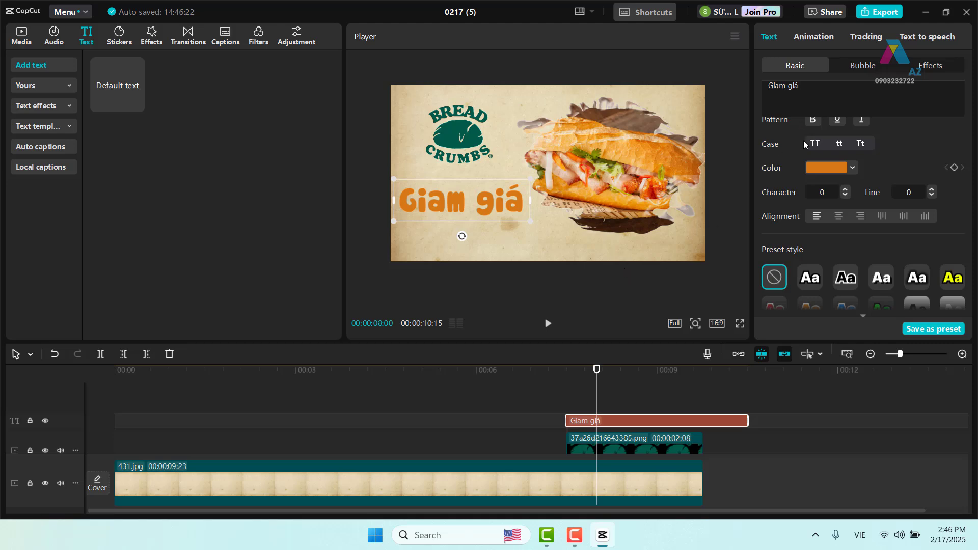
# Set the title's font size to 14.
pyautogui.scroll(1, 820, 173)
pyautogui.scroll(1, 820, 173)
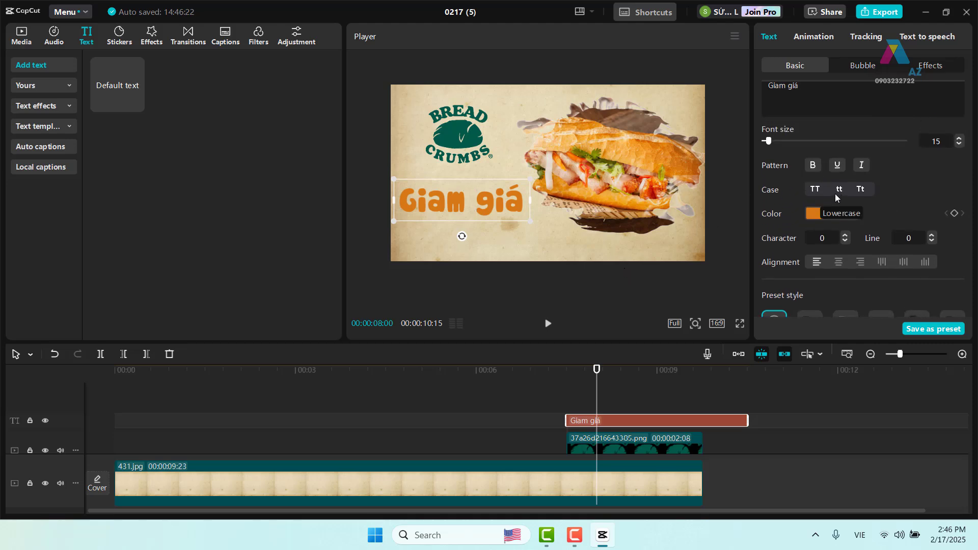
pyautogui.moveTo(769, 140); pyautogui.dragTo(766, 142)
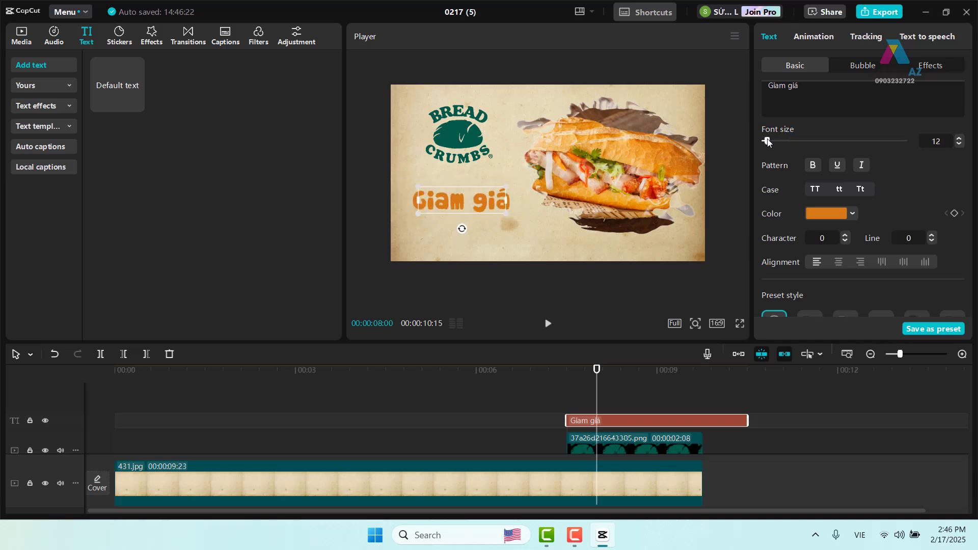
pyautogui.moveTo(768, 143); pyautogui.dragTo(769, 141)
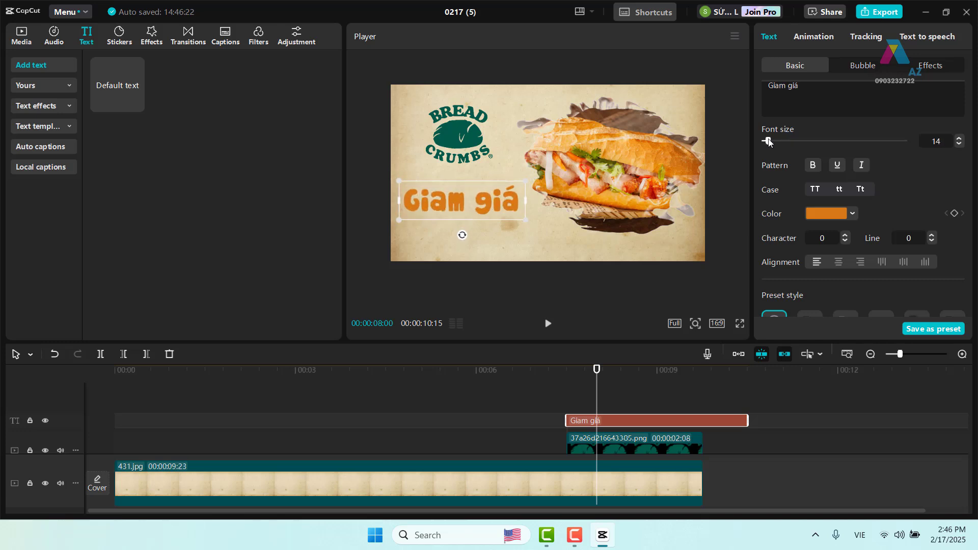
# Set the title's line spacing to -2 and move it up slightly, closer to the logo.
pyautogui.click(932, 241)
pyautogui.click(628, 228)
pyautogui.click(435, 203)
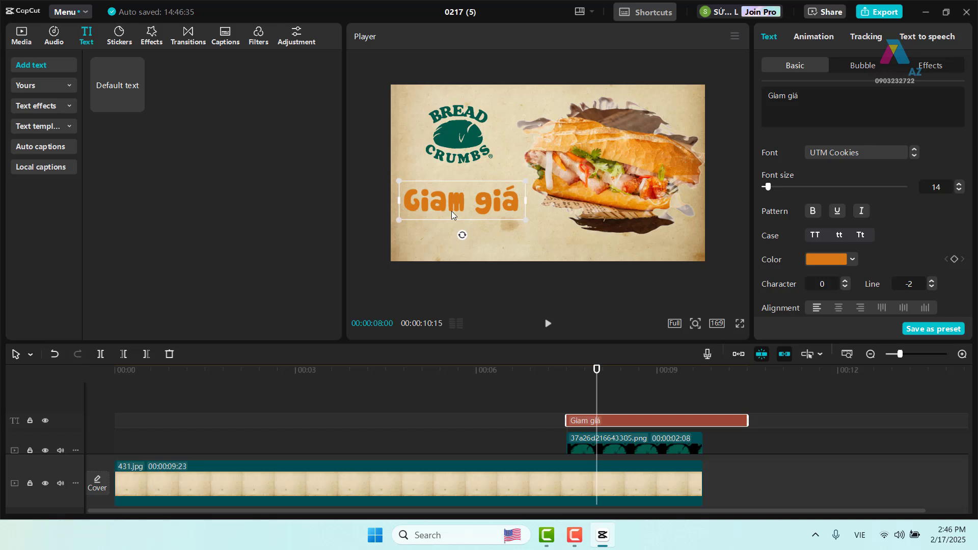
pyautogui.moveTo(448, 203); pyautogui.dragTo(447, 194)
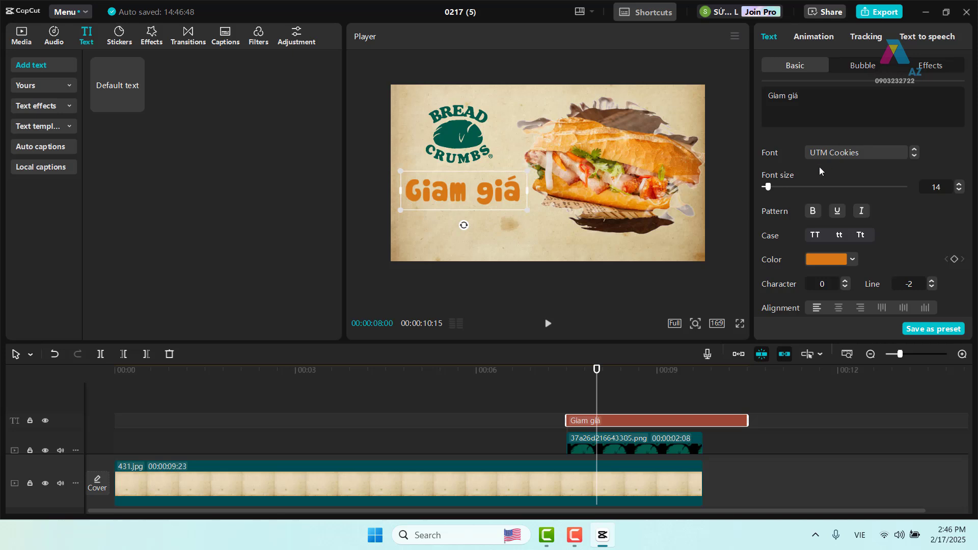
# Apply the Blur to Left II entrance animation to the title and shift its clip to start at about 00:00:07:22.
pyautogui.click(819, 36)
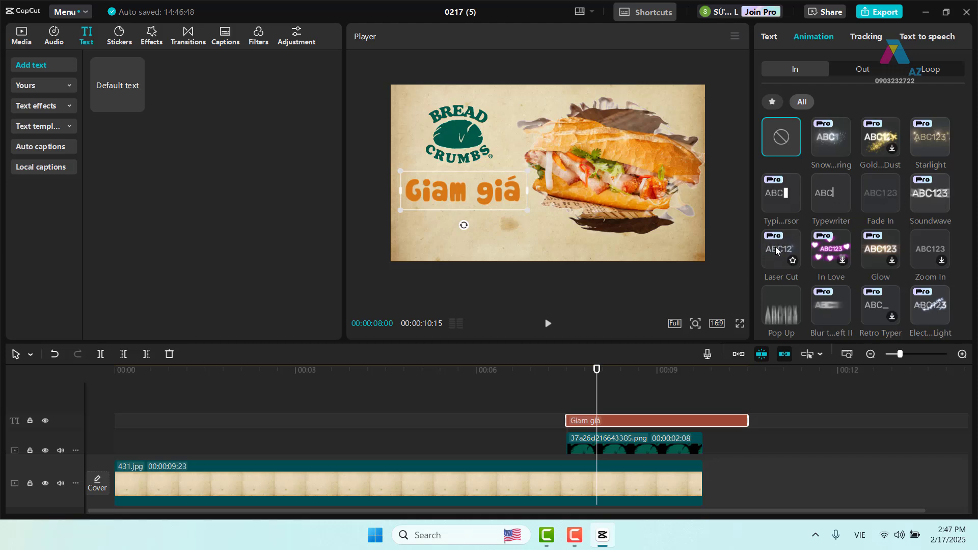
pyautogui.click(832, 304)
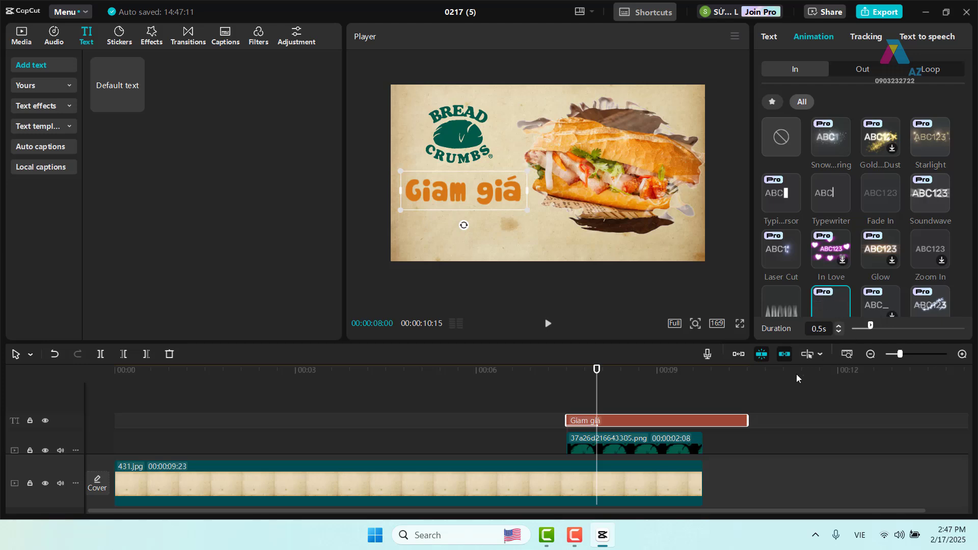
pyautogui.moveTo(606, 421); pyautogui.dragTo(618, 423)
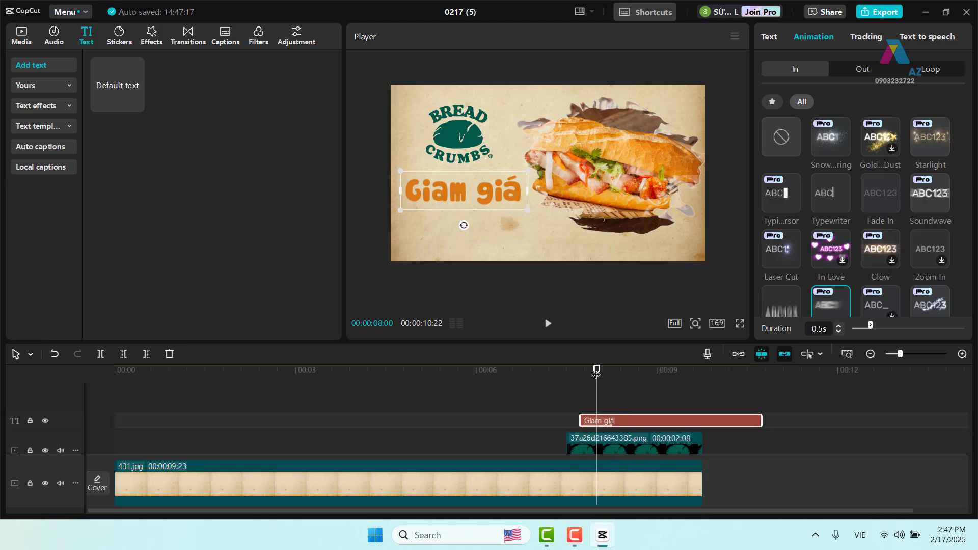
pyautogui.moveTo(595, 375); pyautogui.dragTo(566, 372)
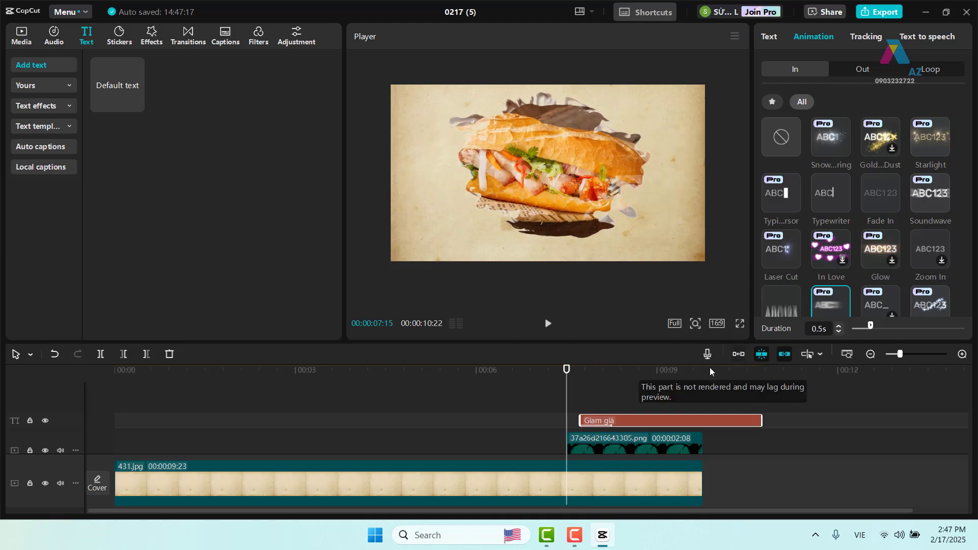
pyautogui.click(548, 324)
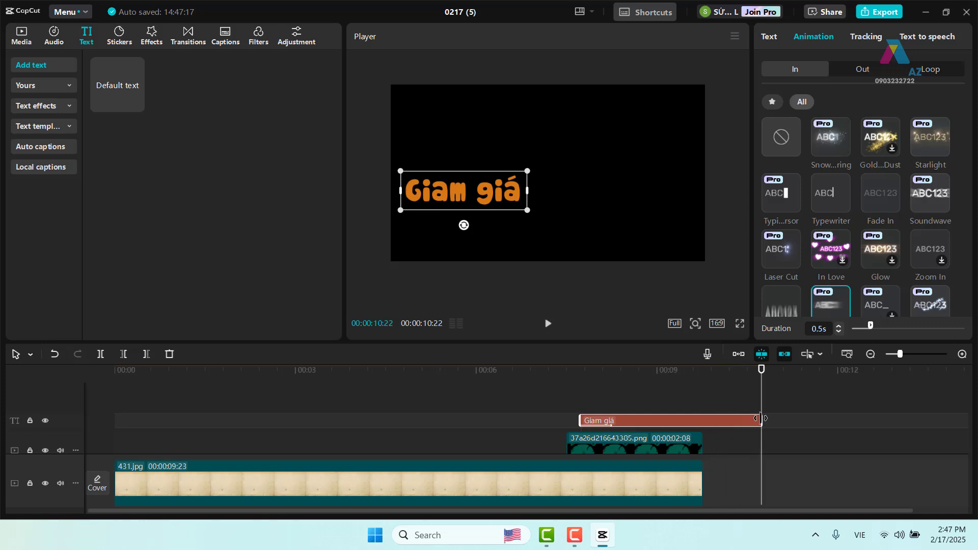
# Trim the end of the title clip to 00:00:09:23, matching the end of the background clip.
pyautogui.moveTo(761, 417); pyautogui.dragTo(703, 419)
pyautogui.click(703, 370)
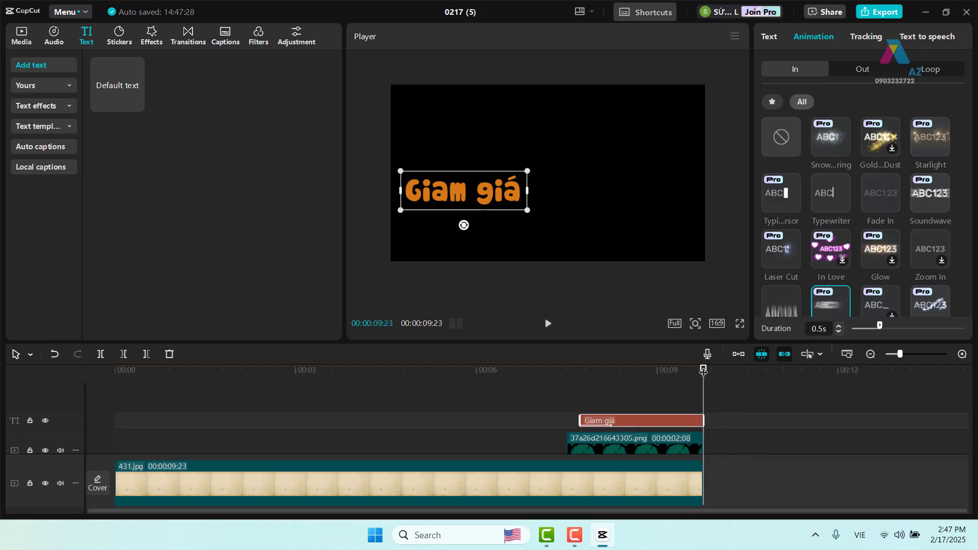
pyautogui.moveTo(703, 370); pyautogui.dragTo(648, 387)
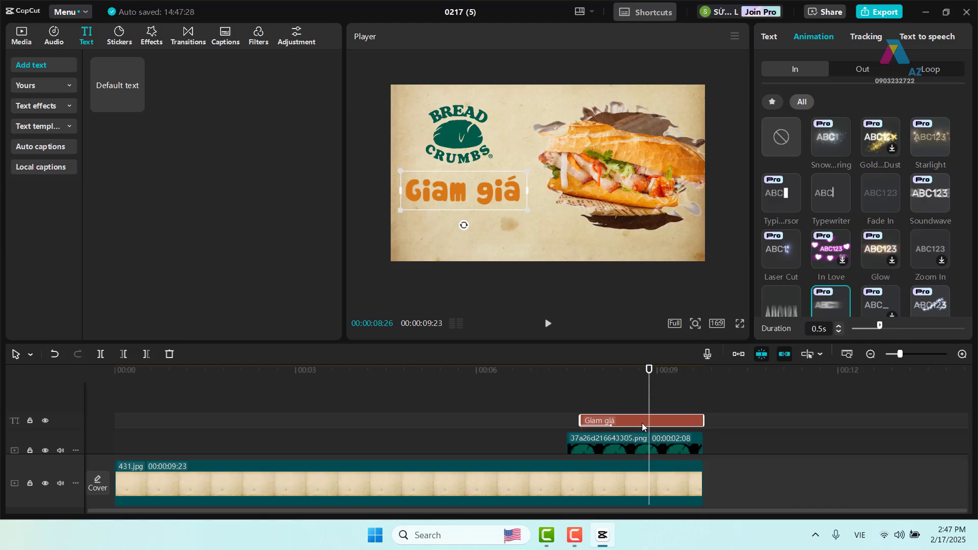
# Duplicate the title clip at 00:00:07:22 on a new text track above the original.
pyautogui.moveTo(648, 374); pyautogui.dragTo(580, 374)
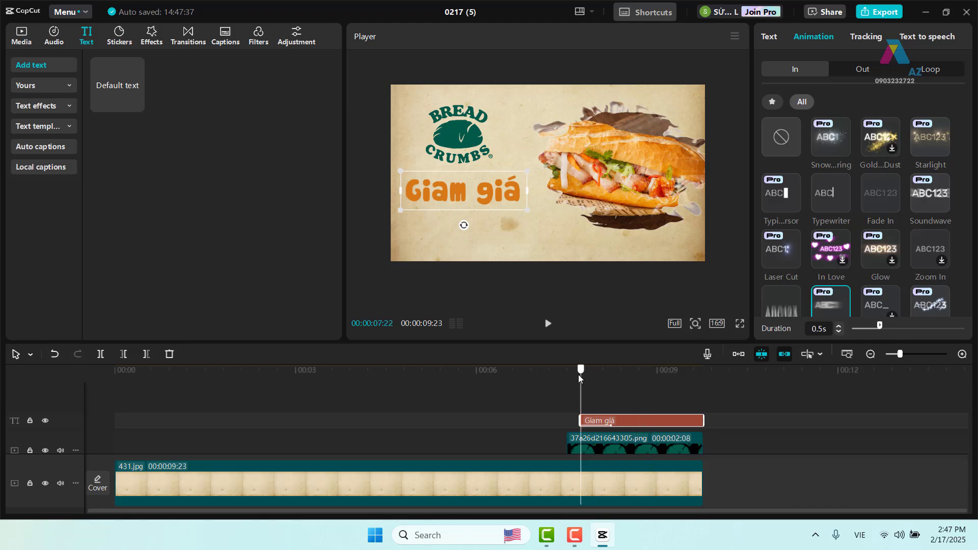
pyautogui.hotkey('ctrl', 'c')
pyautogui.hotkey('ctrl', 'v')
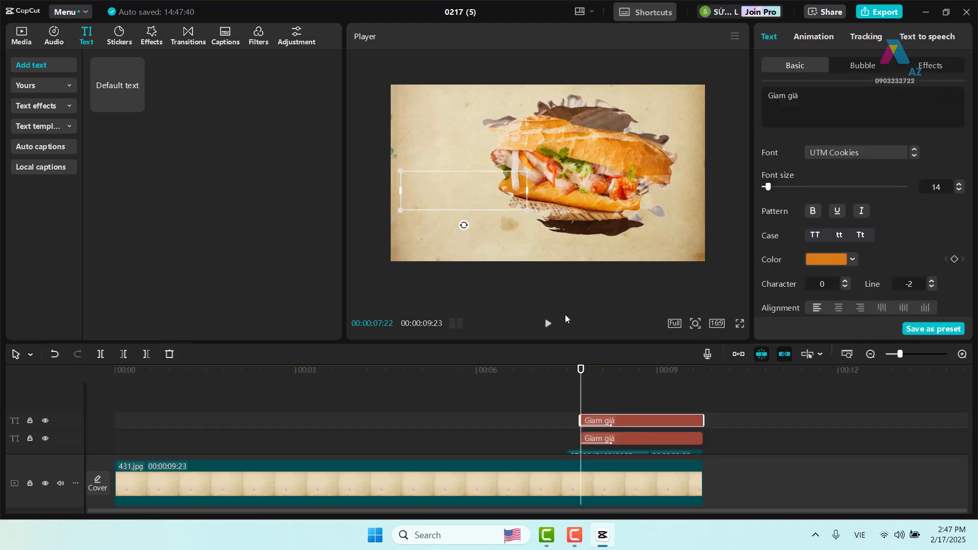
# Replace the duplicate title's text with "@0%".
pyautogui.moveTo(579, 371); pyautogui.dragTo(598, 371)
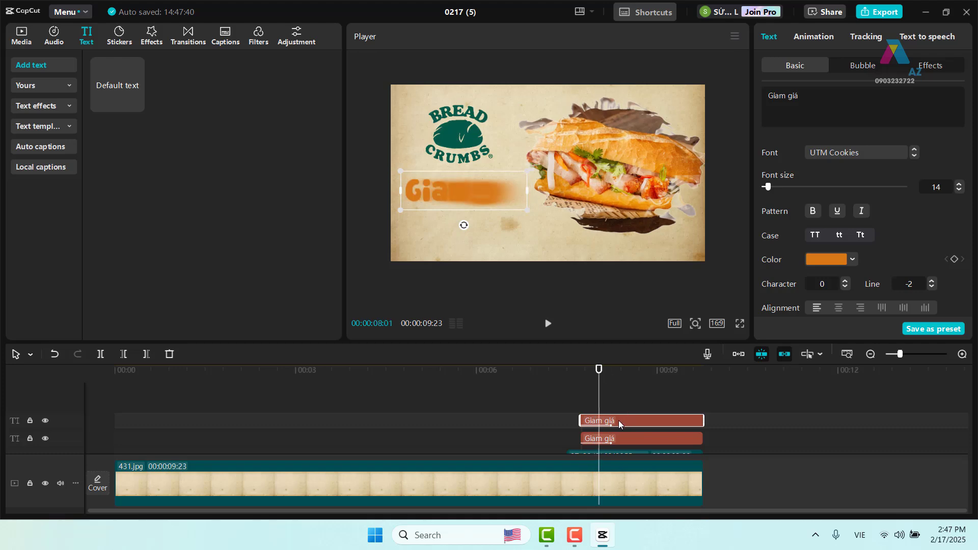
pyautogui.doubleClick(436, 193)
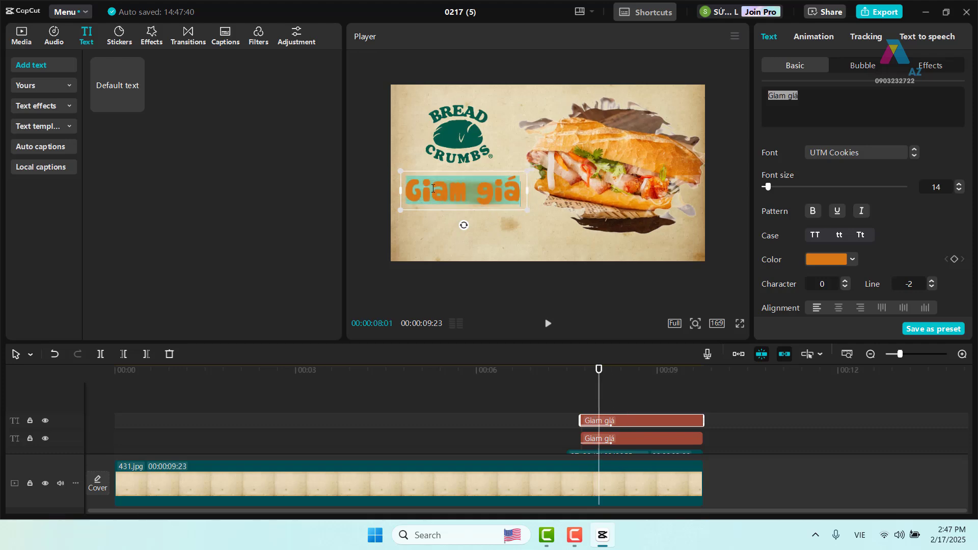
pyautogui.press('BackSpace')
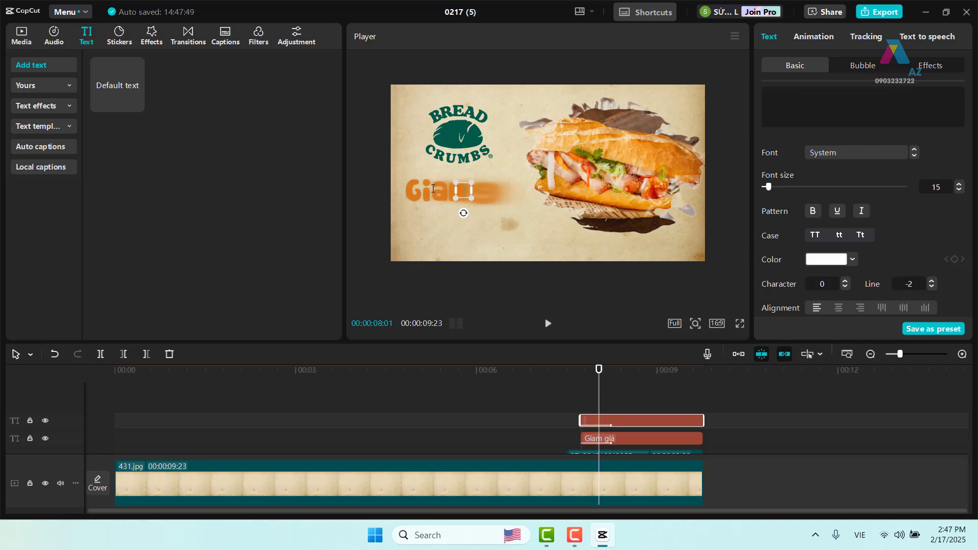
pyautogui.write('@')
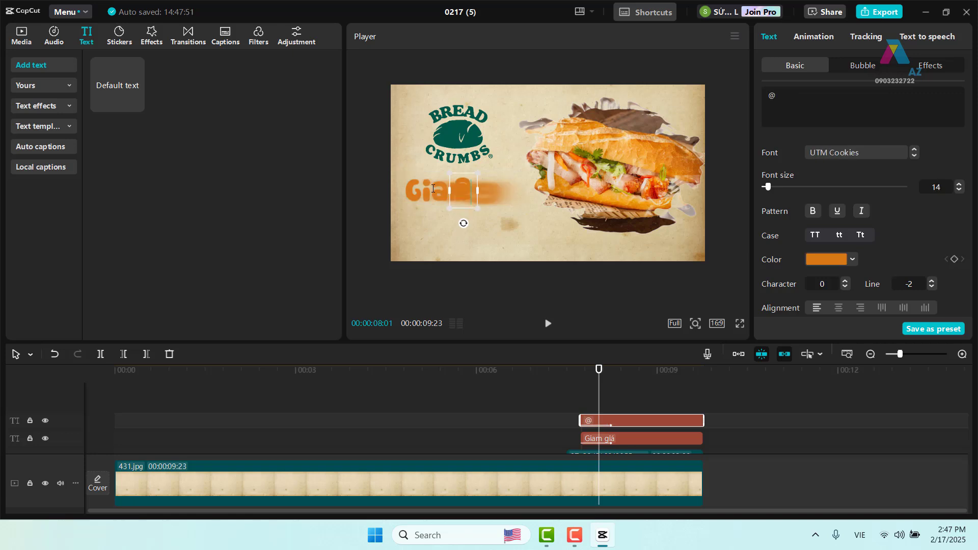
pyautogui.write('0%')
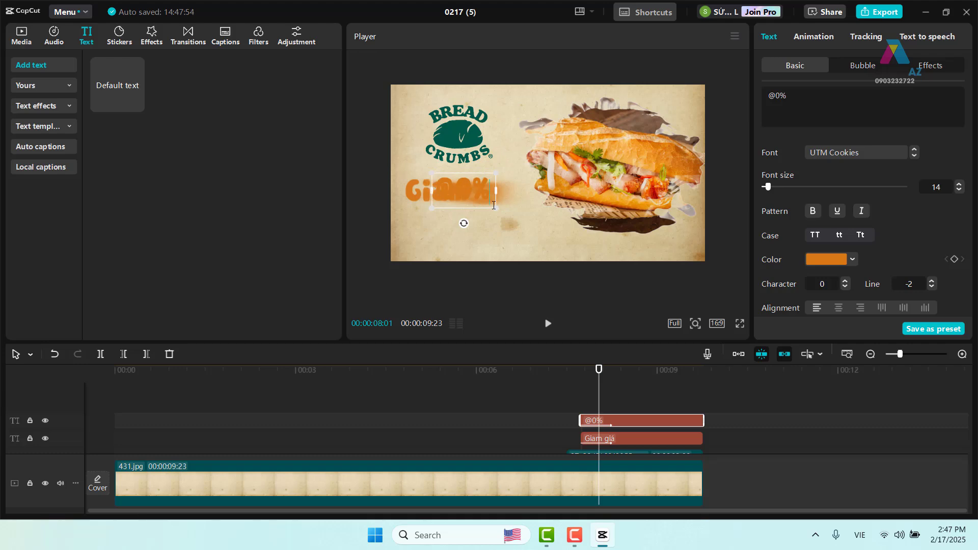
# Move the duplicated text down so it sits below the "Giam giá" title in the preview.
pyautogui.click(554, 239)
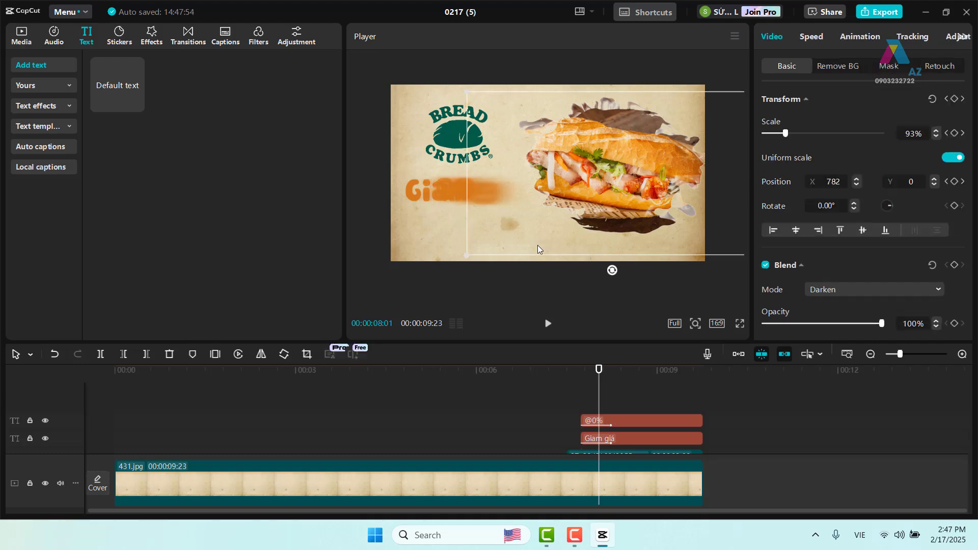
pyautogui.click(620, 421)
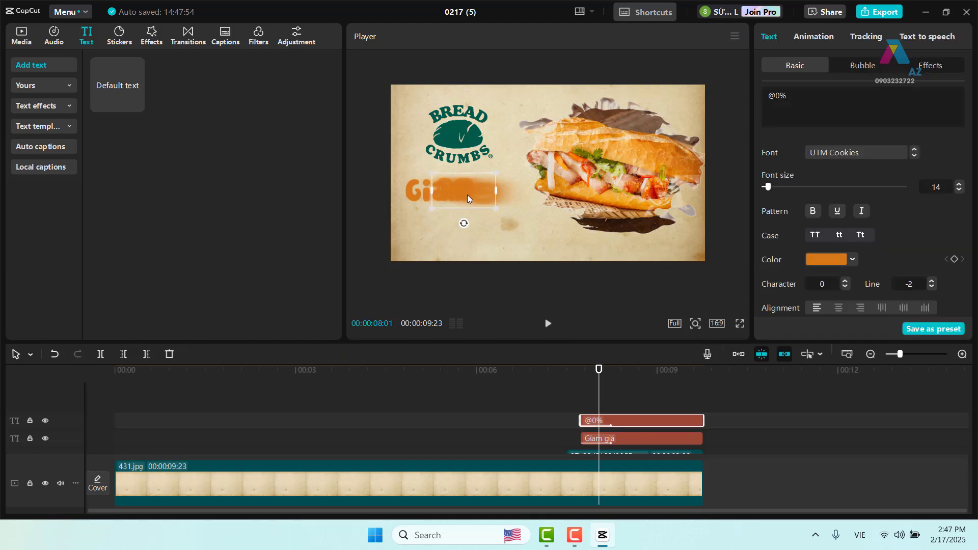
pyautogui.moveTo(468, 199); pyautogui.dragTo(450, 227)
# Correct the duplicated text below the "Giam giá" title so it reads "20%".
pyautogui.doubleClick(451, 225)
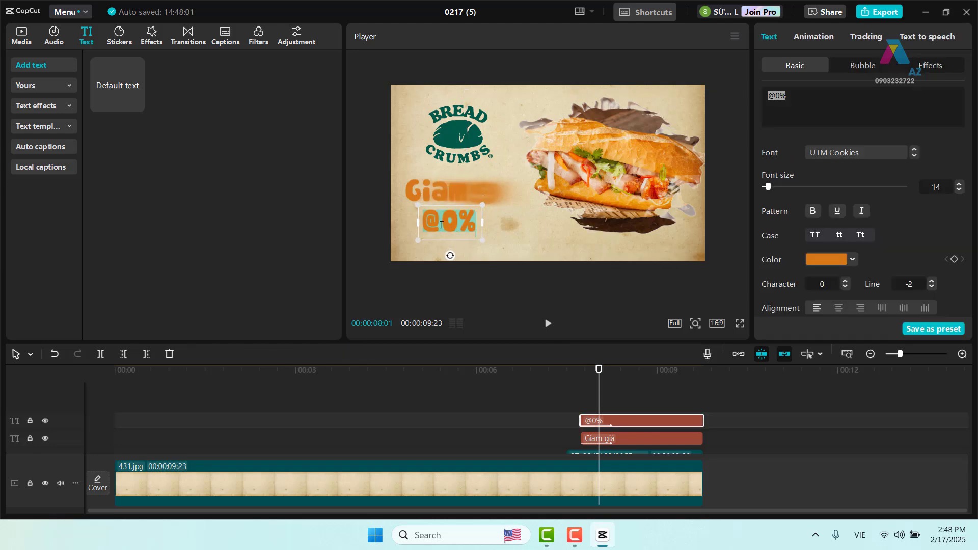
pyautogui.press('BackSpace')
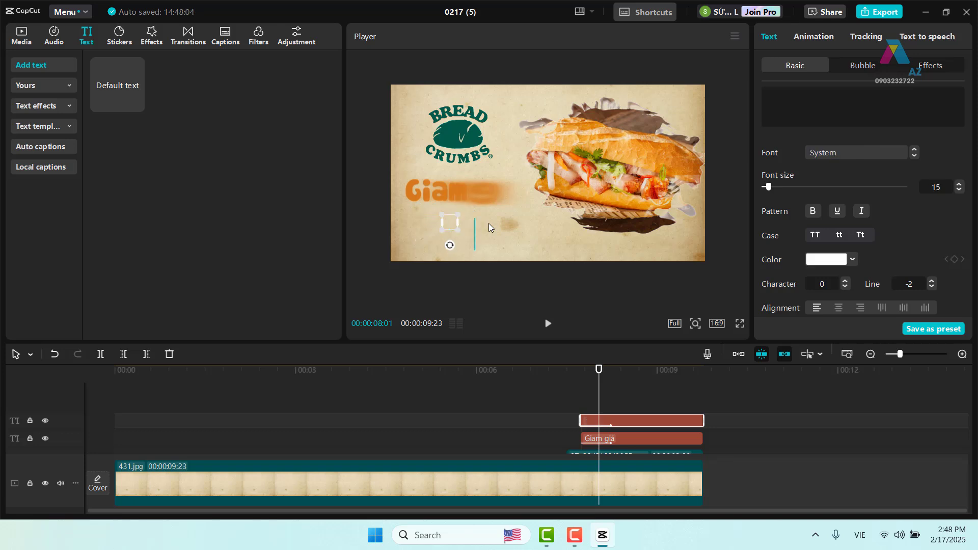
pyautogui.write('20')
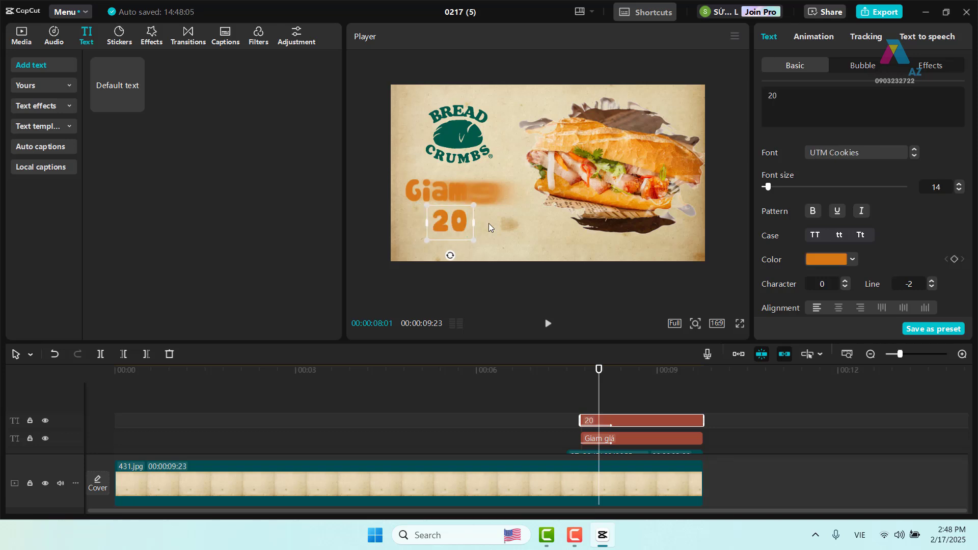
pyautogui.write('%')
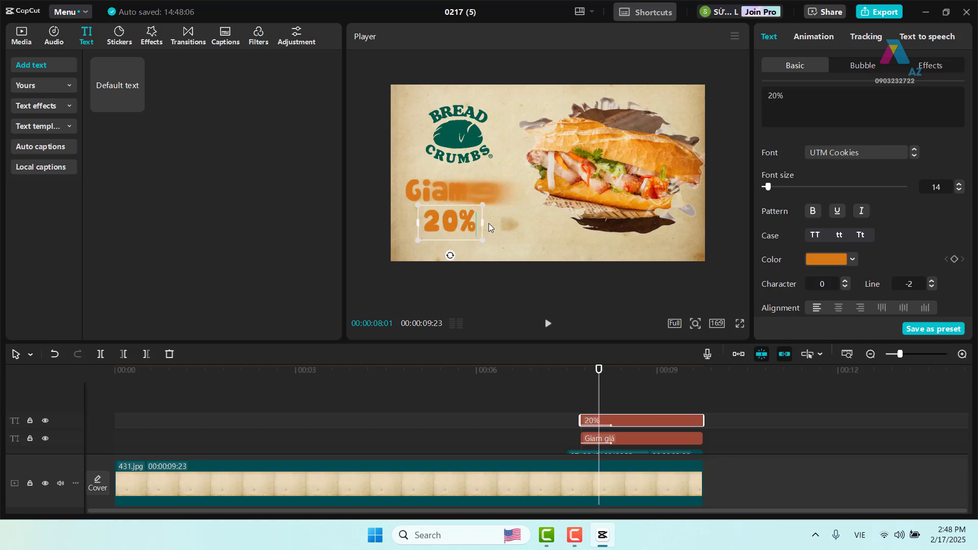
# Recolor the "20%" text to the dark green 035A4A sampled from the BREAD CRUMBS logo.
pyautogui.click(828, 261)
pyautogui.click(782, 367)
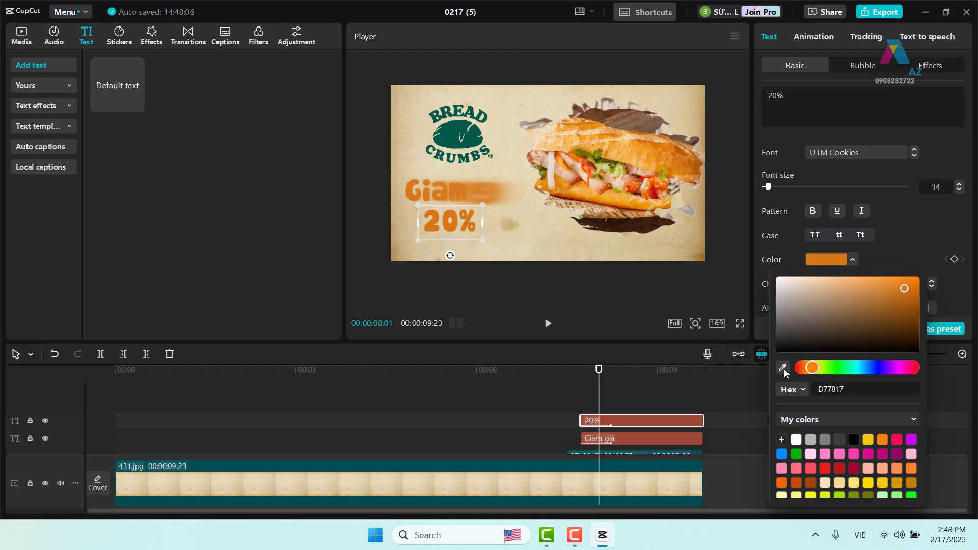
pyautogui.click(452, 137)
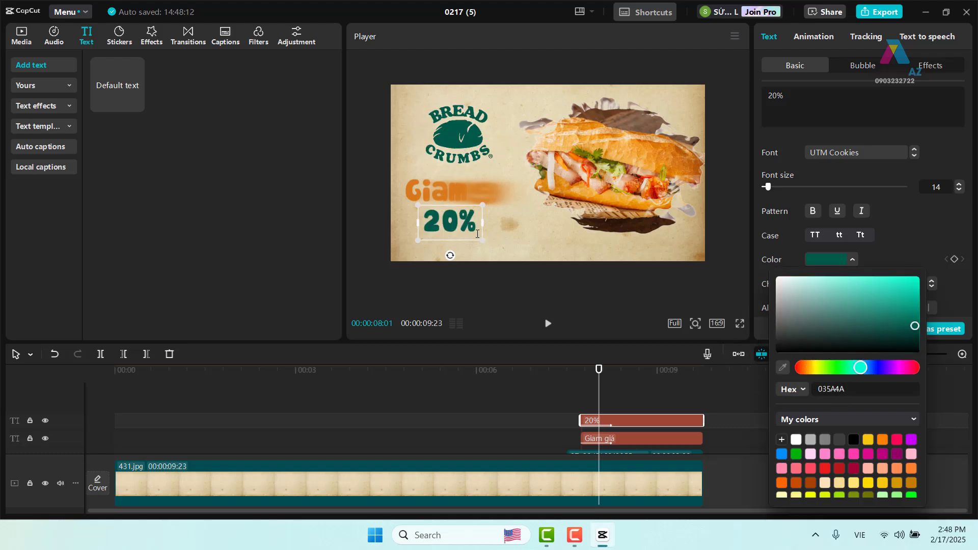
# Apply the Bounce Left entrance animation to the "20%" text.
pyautogui.moveTo(599, 370)
pyautogui.mouseDown()
pyautogui.moveTo(496, 373)
pyautogui.moveTo(649, 363)
pyautogui.moveTo(597, 366)
pyautogui.mouseUp()
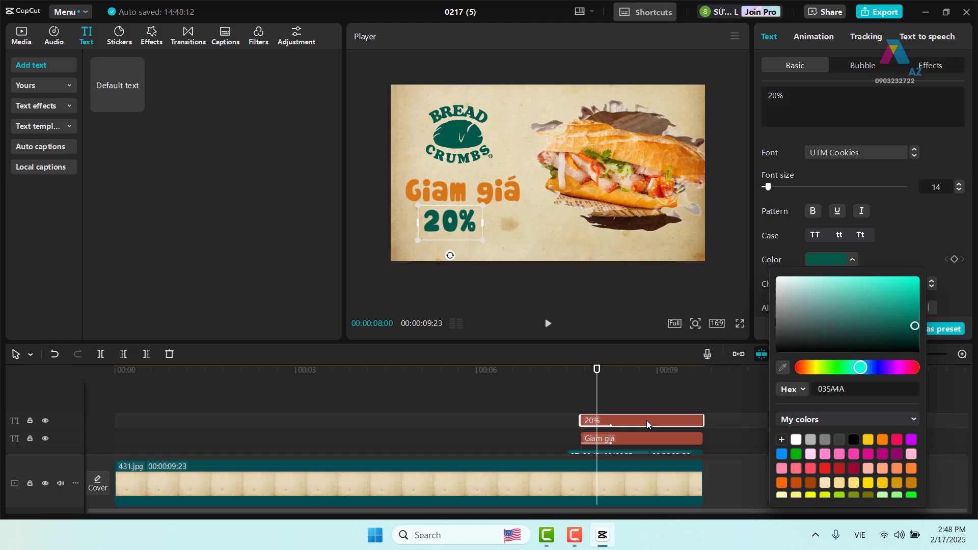
pyautogui.click(816, 36)
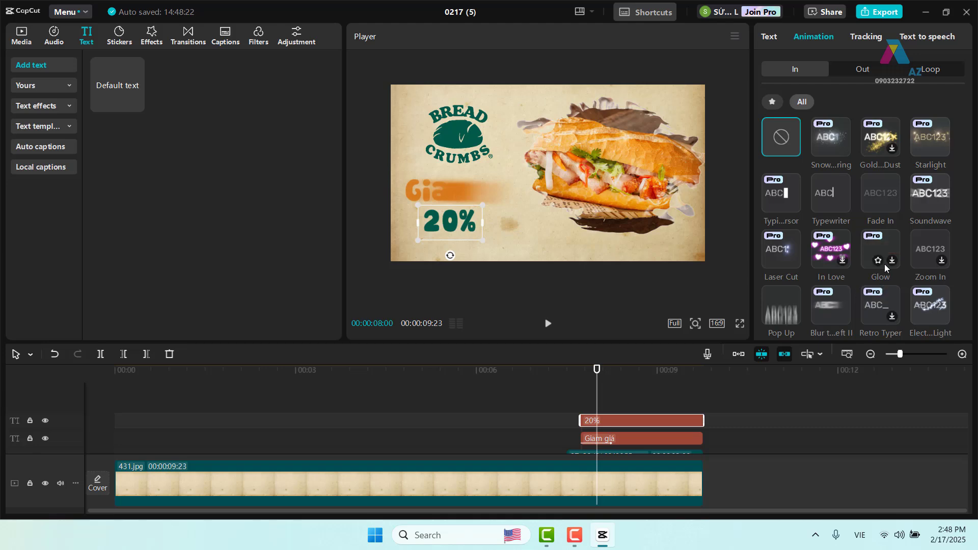
pyautogui.scroll(-2, 884, 267)
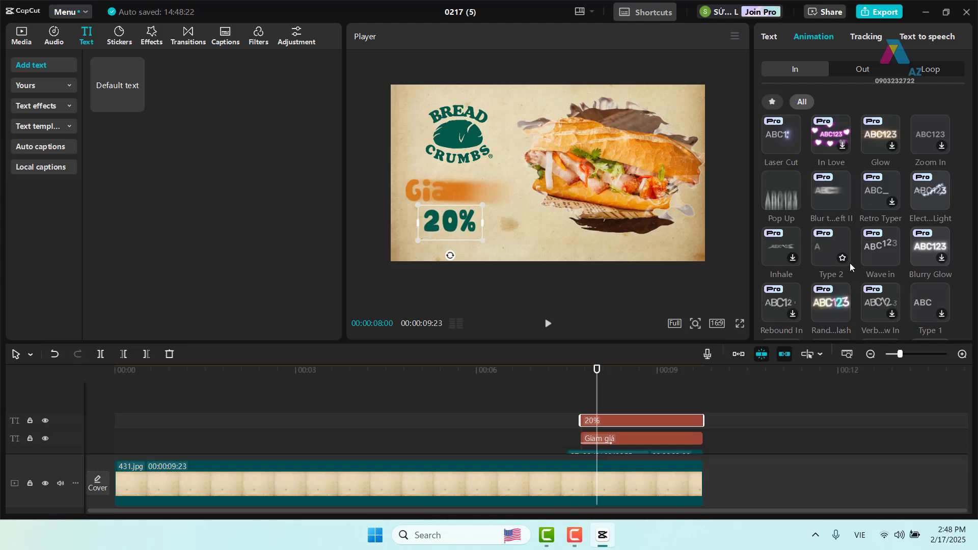
pyautogui.scroll(-1, 849, 266)
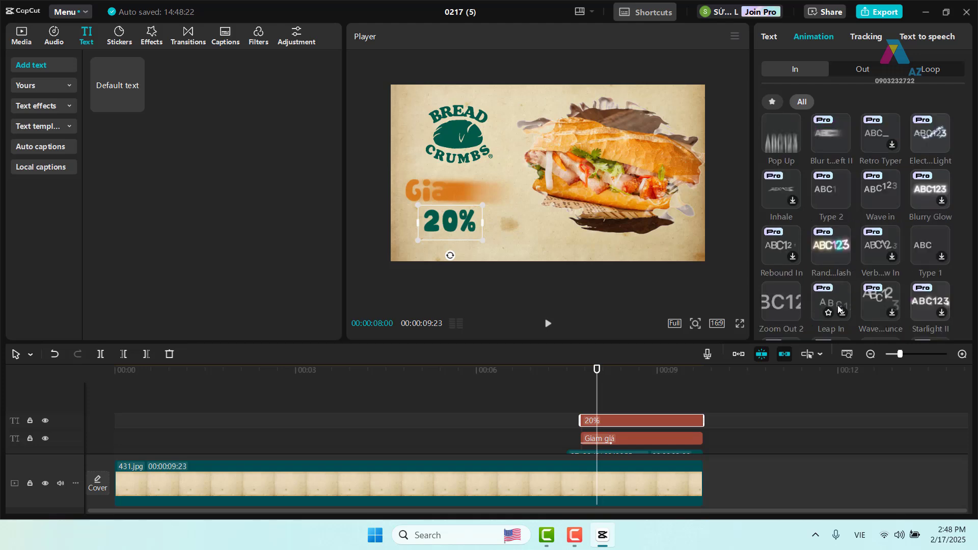
pyautogui.scroll(-1, 838, 309)
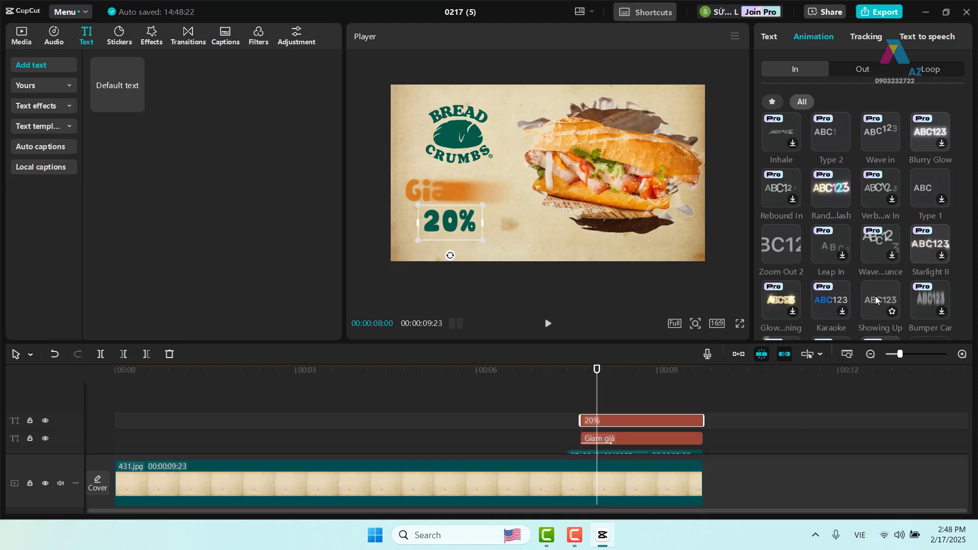
pyautogui.scroll(-1, 875, 300)
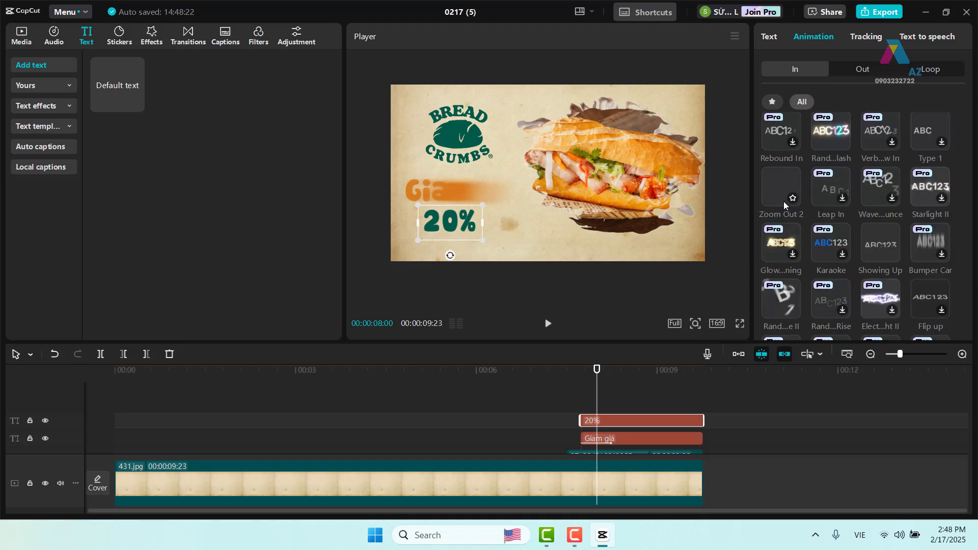
pyautogui.scroll(-1, 886, 252)
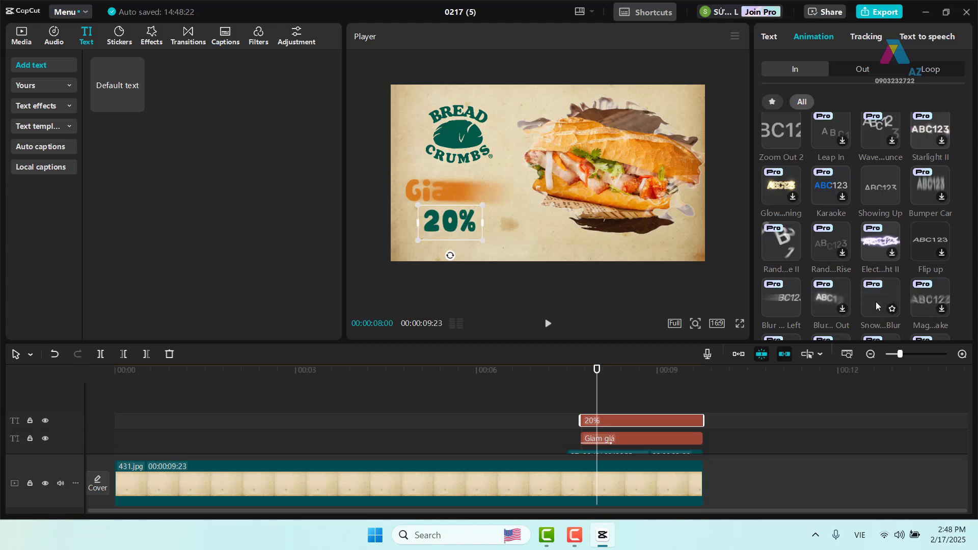
pyautogui.scroll(-1, 876, 305)
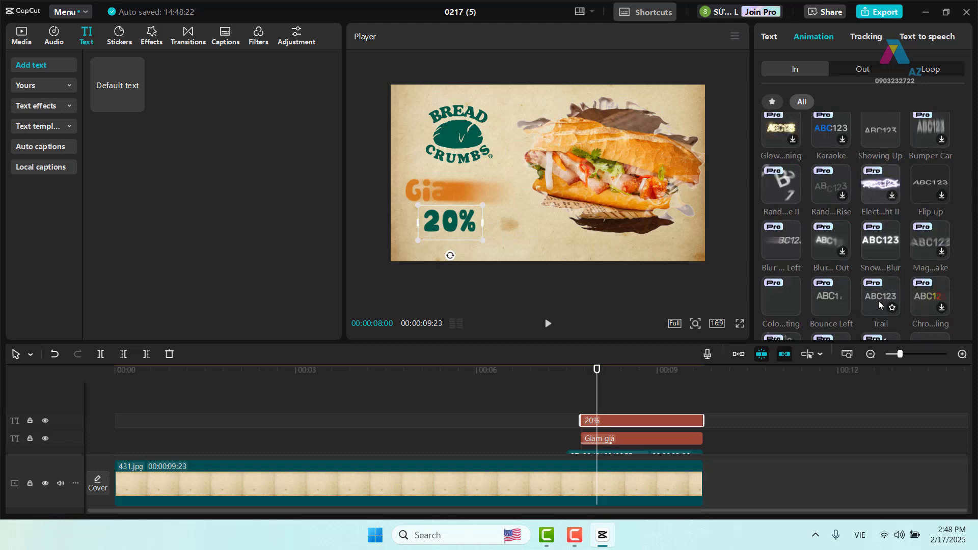
pyautogui.click(833, 297)
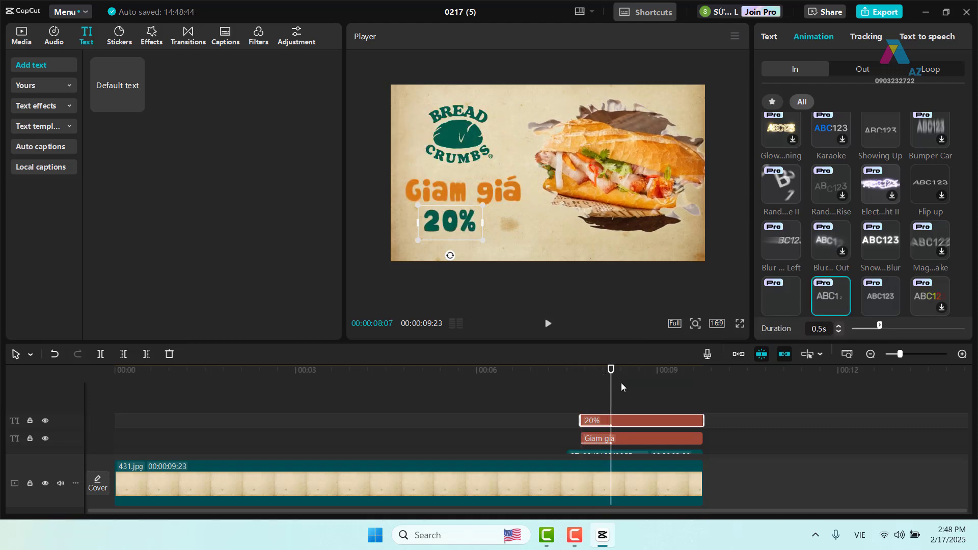
# Remove the "Giam giá" title's entrance animation, replace it with the "Set t...Right" one, and scrub through the result.
pyautogui.click(626, 441)
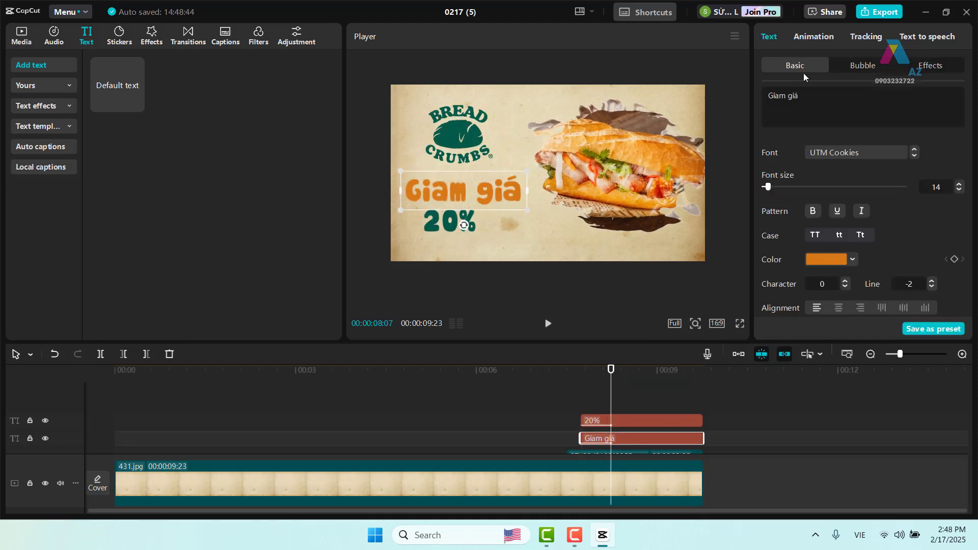
pyautogui.click(817, 39)
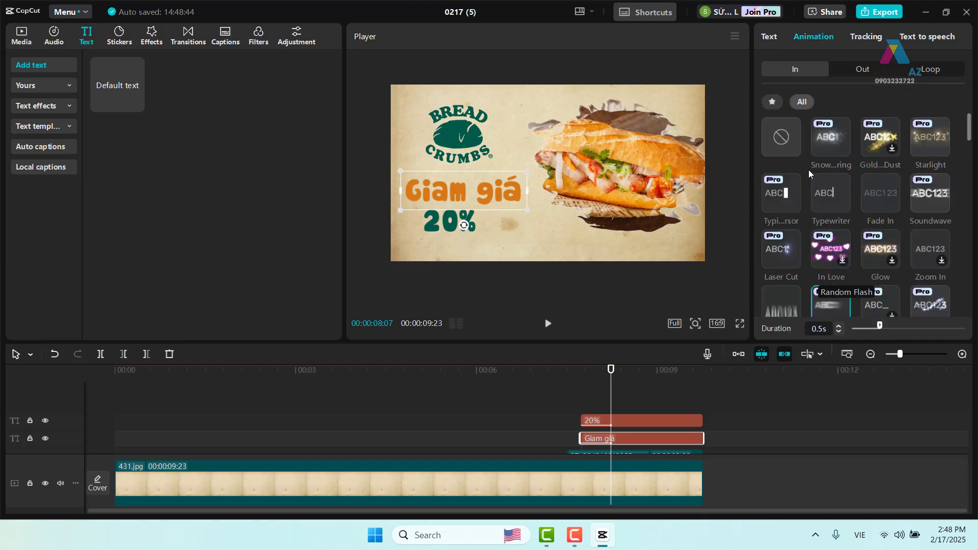
pyautogui.click(784, 142)
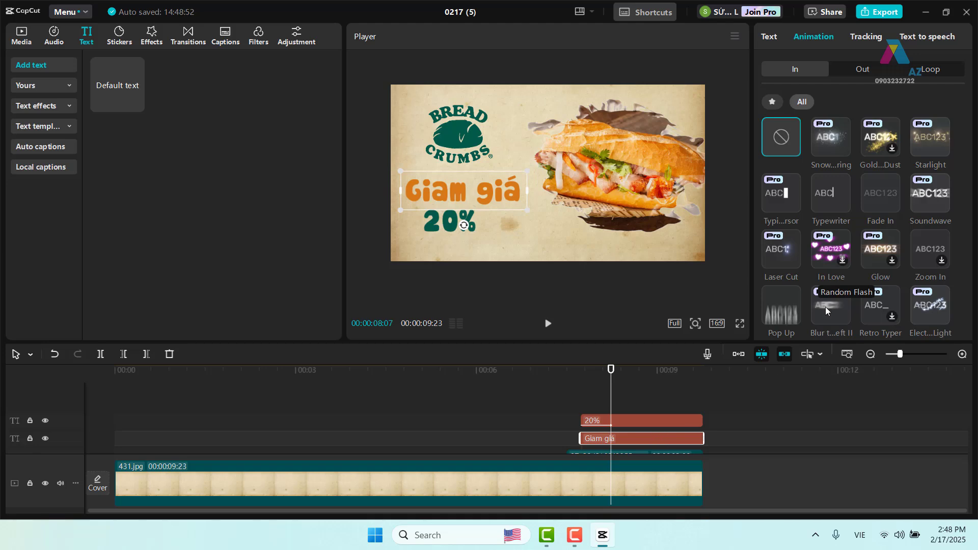
pyautogui.scroll(-5, 866, 264)
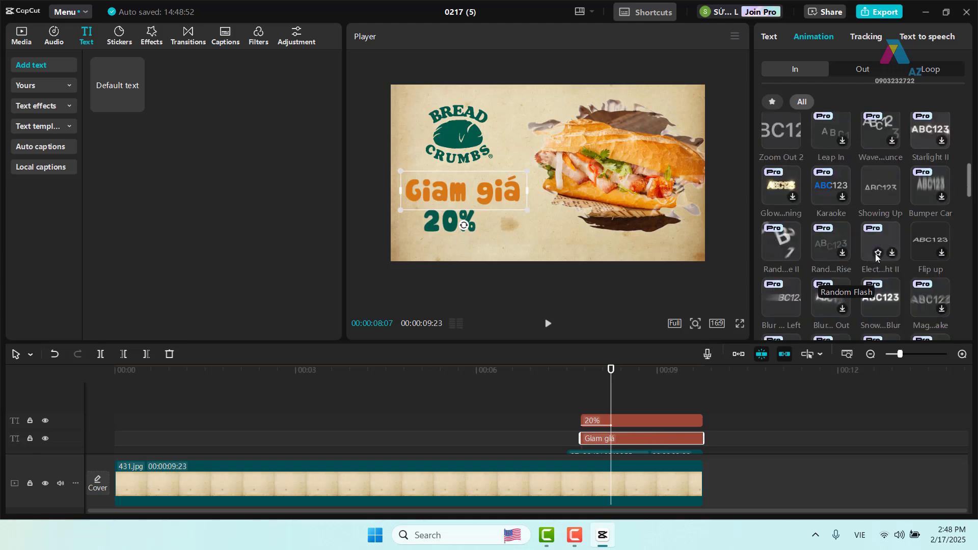
pyautogui.scroll(-5, 876, 265)
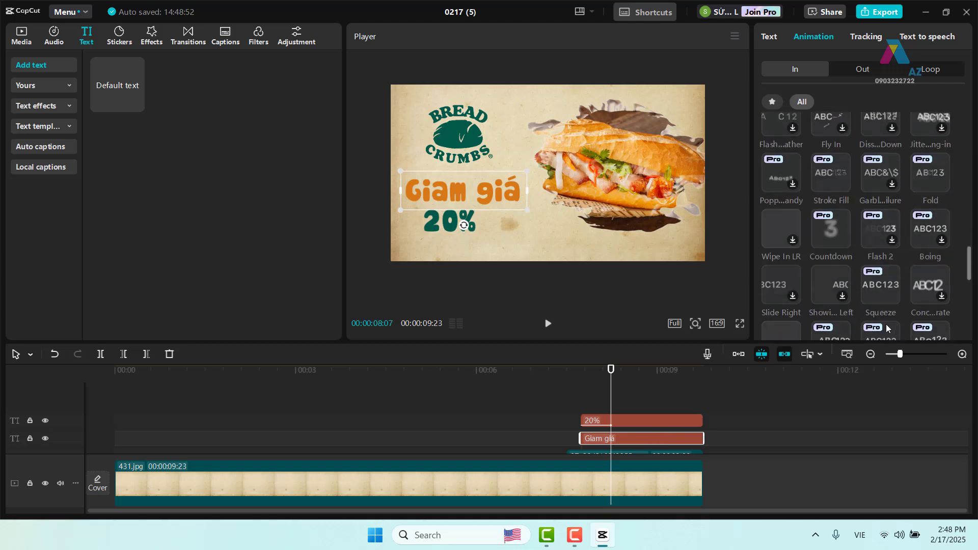
pyautogui.scroll(-3, 882, 322)
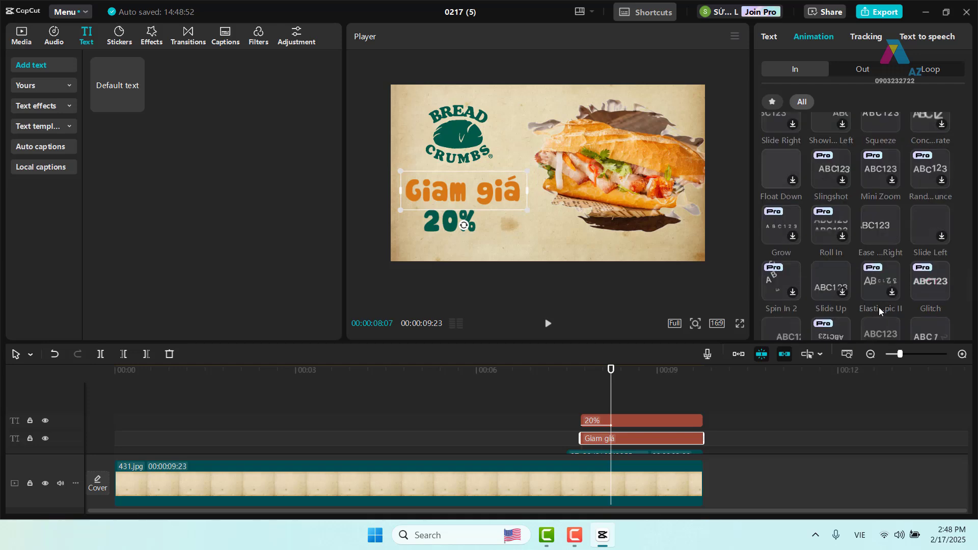
pyautogui.scroll(-2, 878, 307)
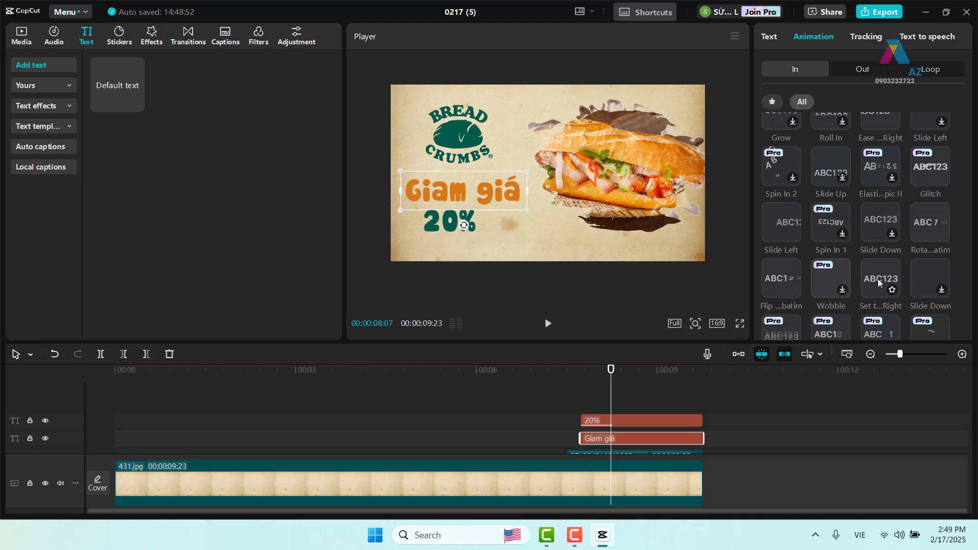
pyautogui.click(878, 283)
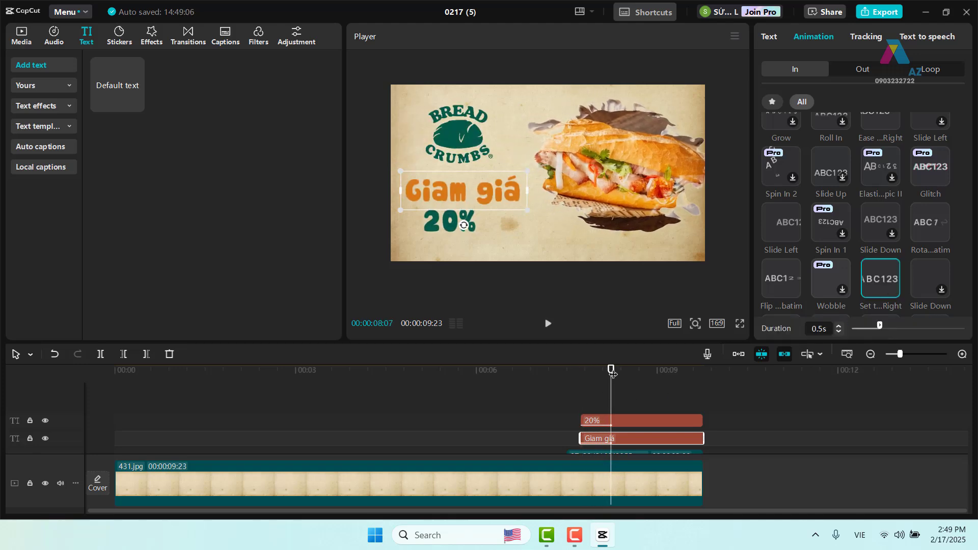
pyautogui.moveTo(578, 369); pyautogui.dragTo(609, 374)
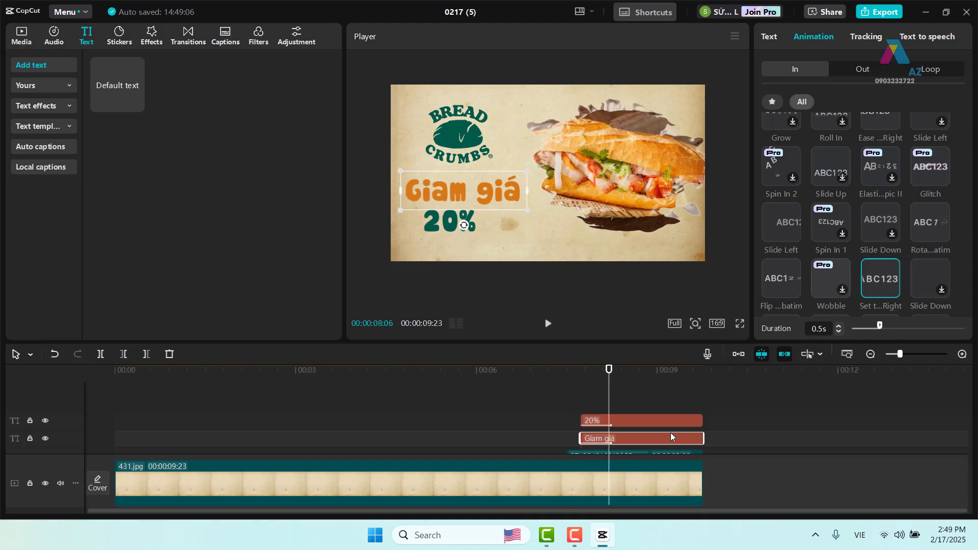
# Lengthen the "20%" text's Bounce Left entrance animation to 1.0 s.
pyautogui.click(666, 420)
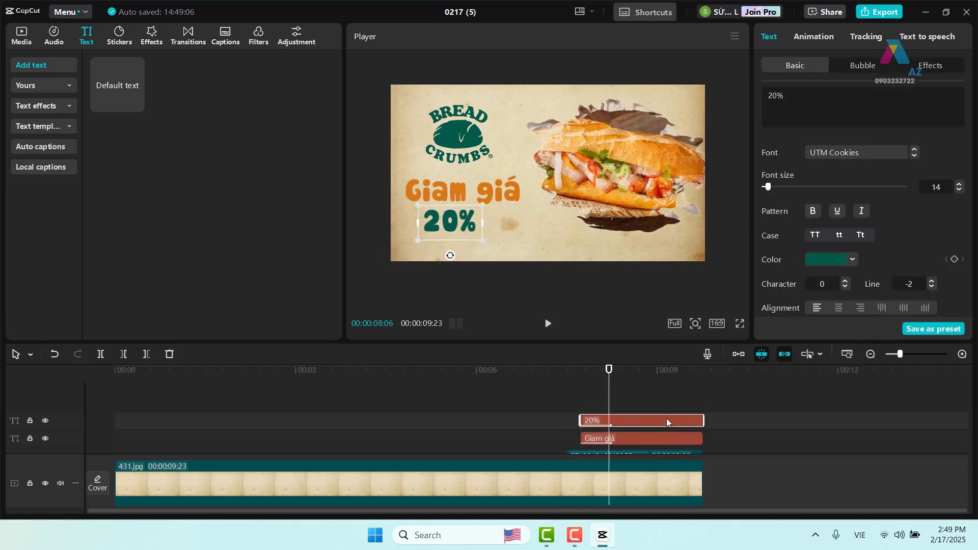
pyautogui.click(815, 38)
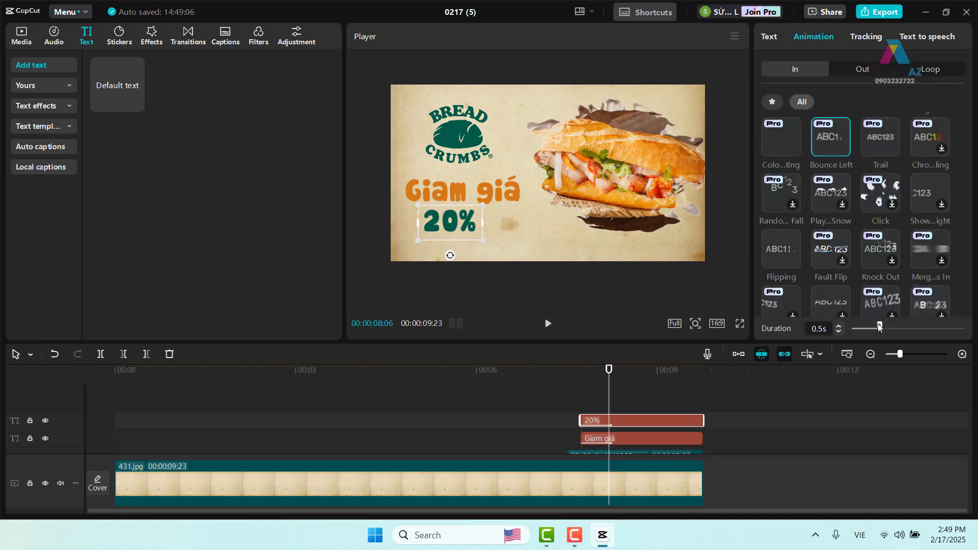
pyautogui.moveTo(878, 326); pyautogui.dragTo(908, 327)
# Preview the text animations and set the "Giam giá" title's entrance animation duration to 1.0 s.
pyautogui.click(632, 443)
pyautogui.press('space')
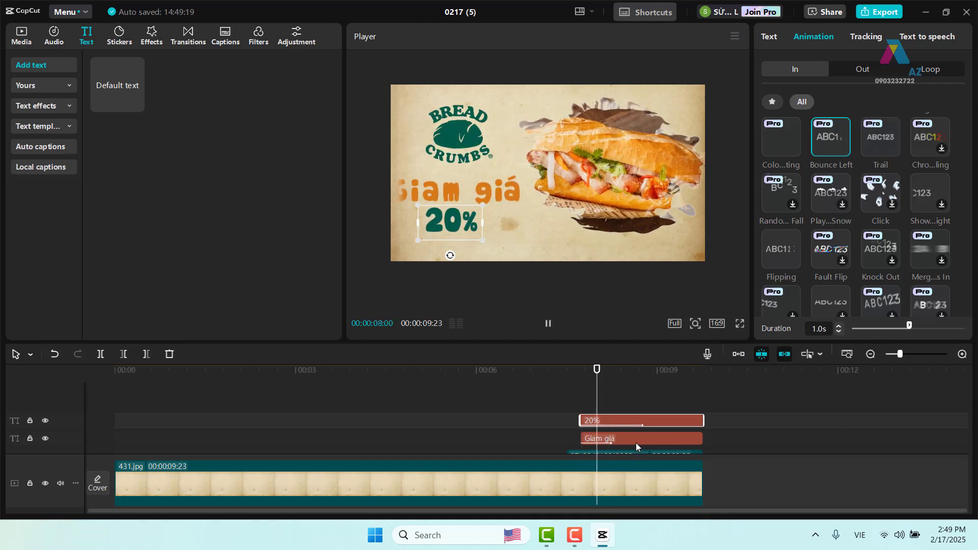
pyautogui.press('space')
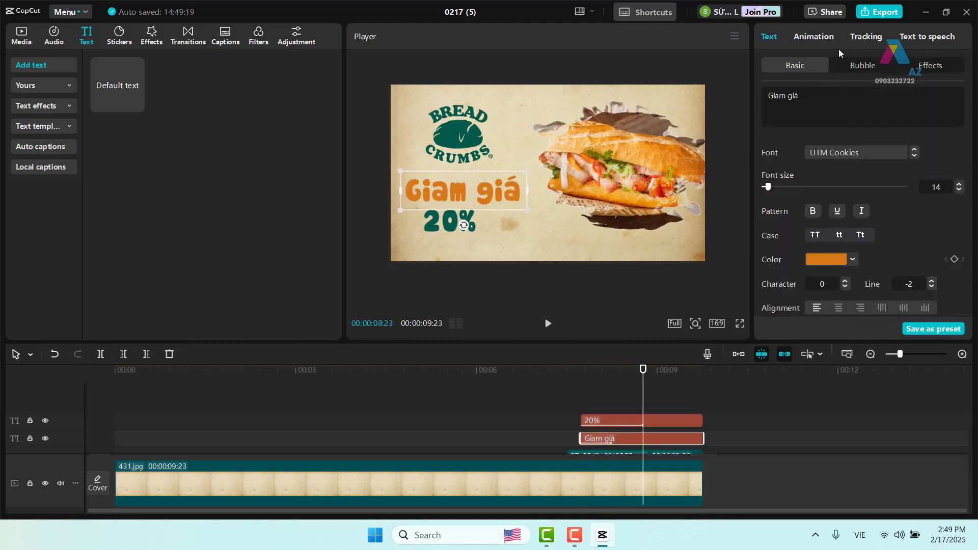
pyautogui.click(819, 38)
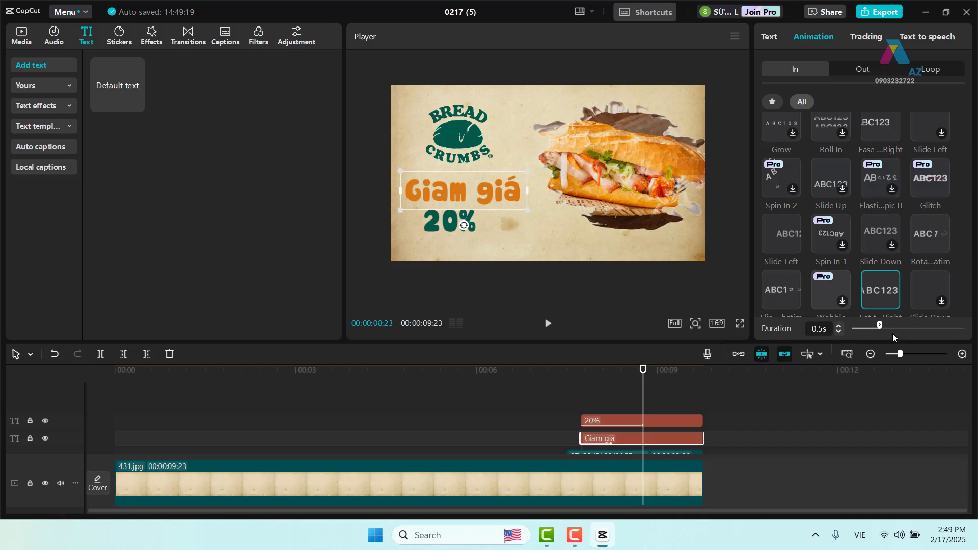
pyautogui.moveTo(880, 326); pyautogui.dragTo(907, 324)
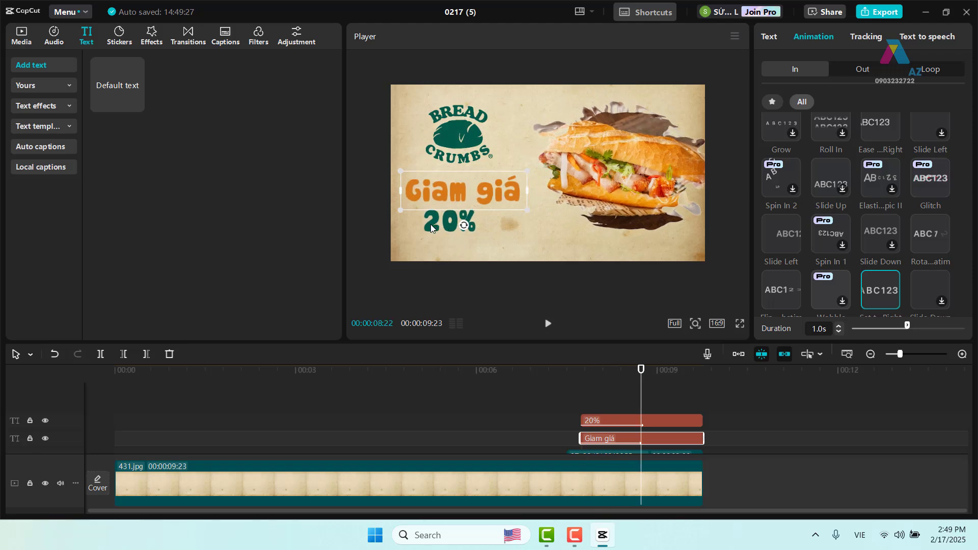
# Shift the "20%" text slightly right to center it under "Giam giá" and recolor it olive 7D7A05, sampled from the sandwich's greens.
pyautogui.click(664, 422)
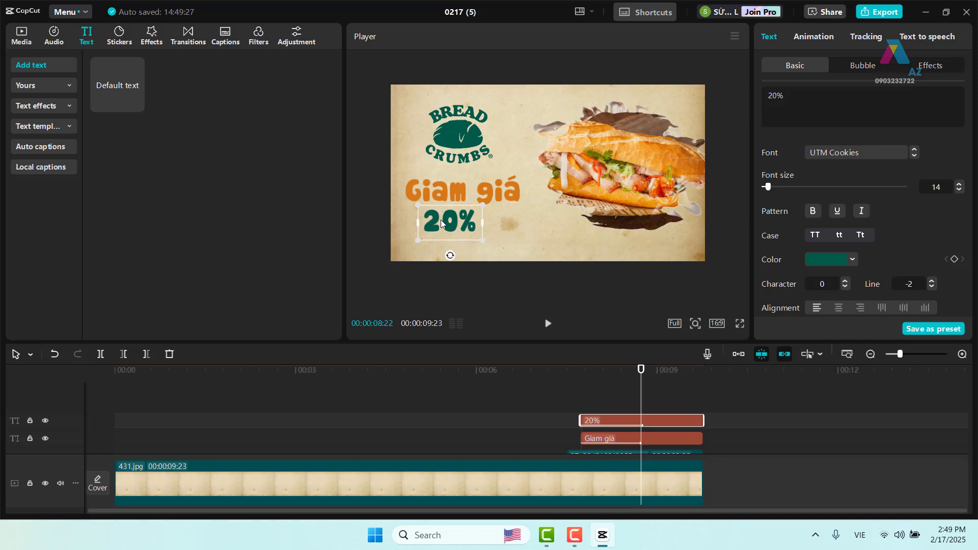
pyautogui.moveTo(450, 220); pyautogui.dragTo(452, 220)
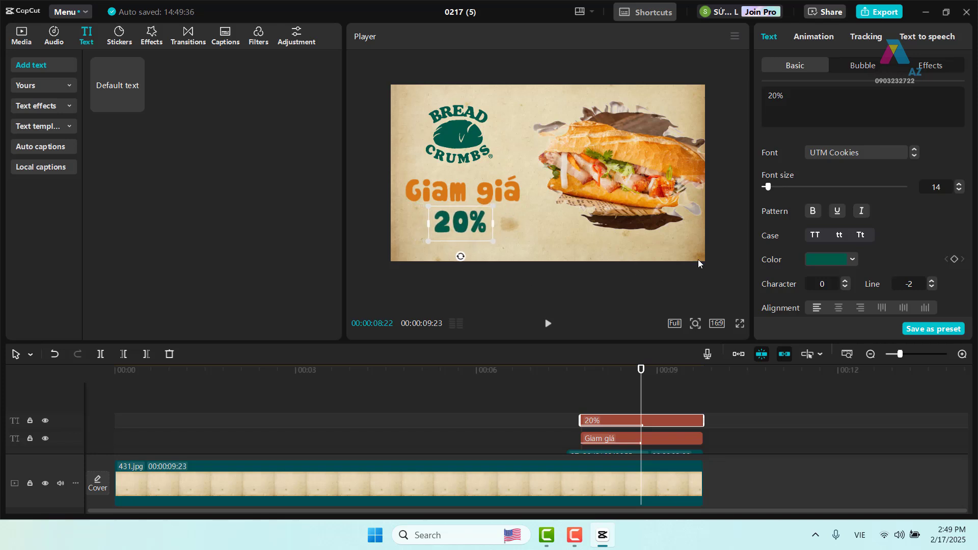
pyautogui.click(824, 260)
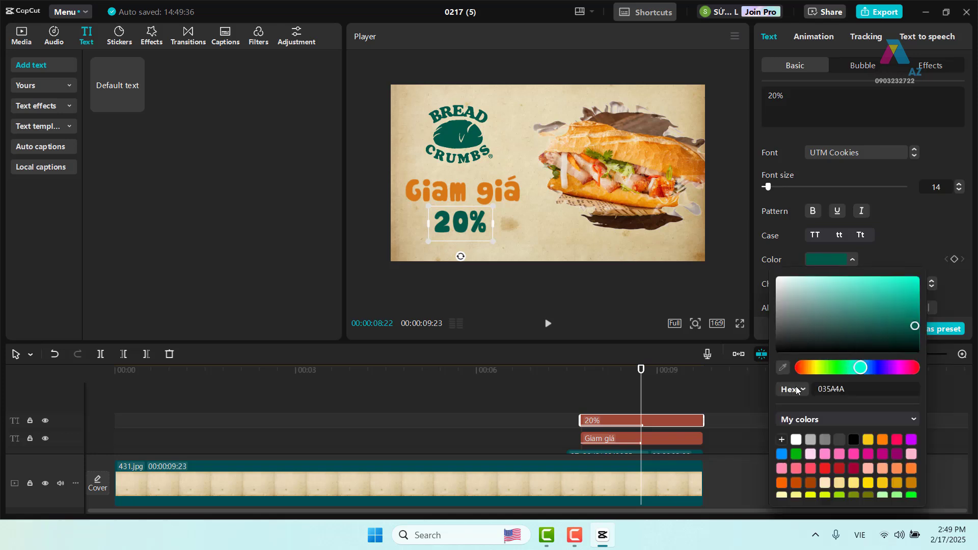
pyautogui.click(782, 368)
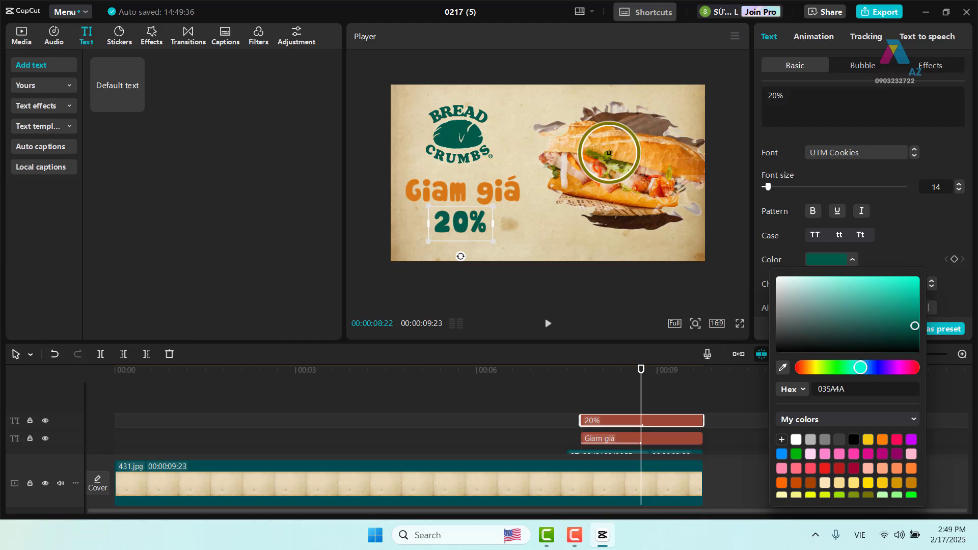
pyautogui.click(610, 151)
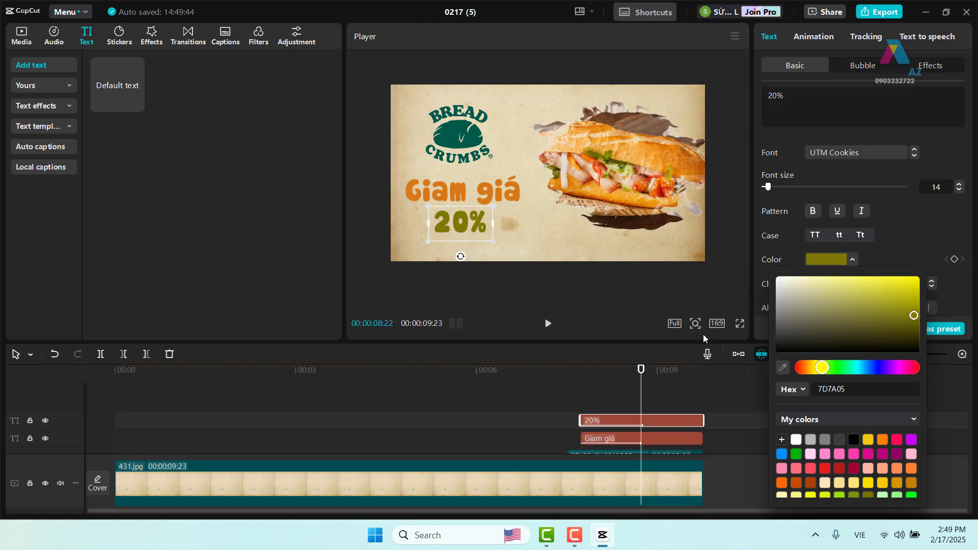
# Close the text color choices and play the text ending through in full-screen preview.
pyautogui.click(667, 297)
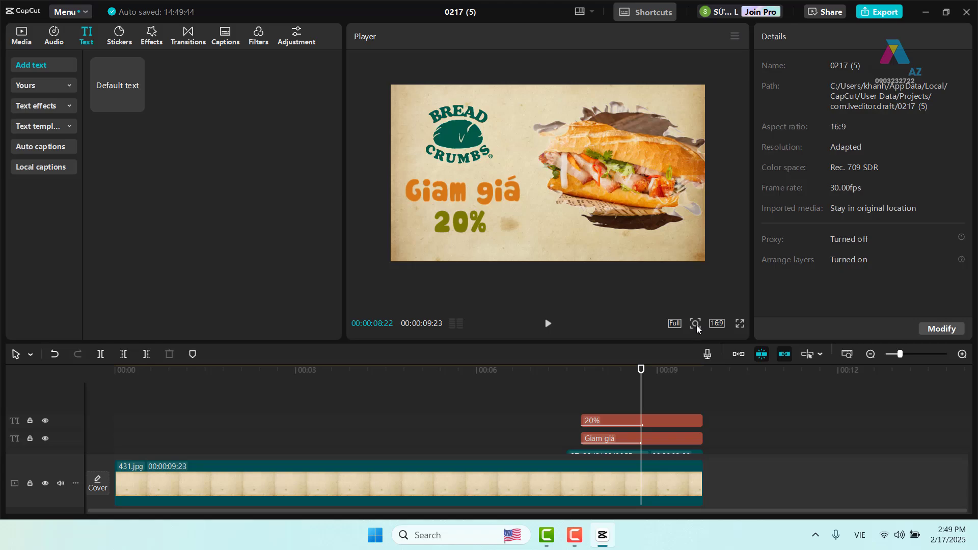
pyautogui.click(739, 323)
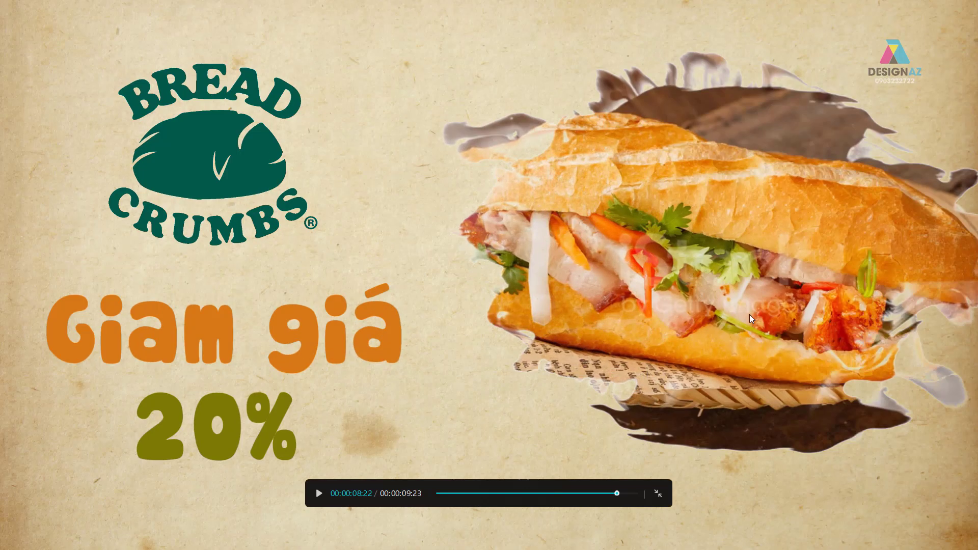
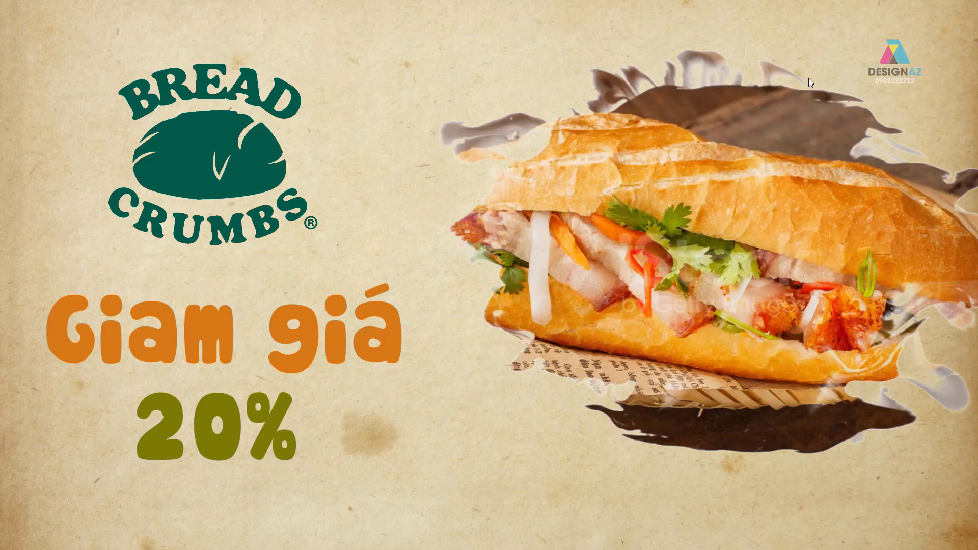
pyautogui.moveTo(541, 495)
pyautogui.click(659, 496)
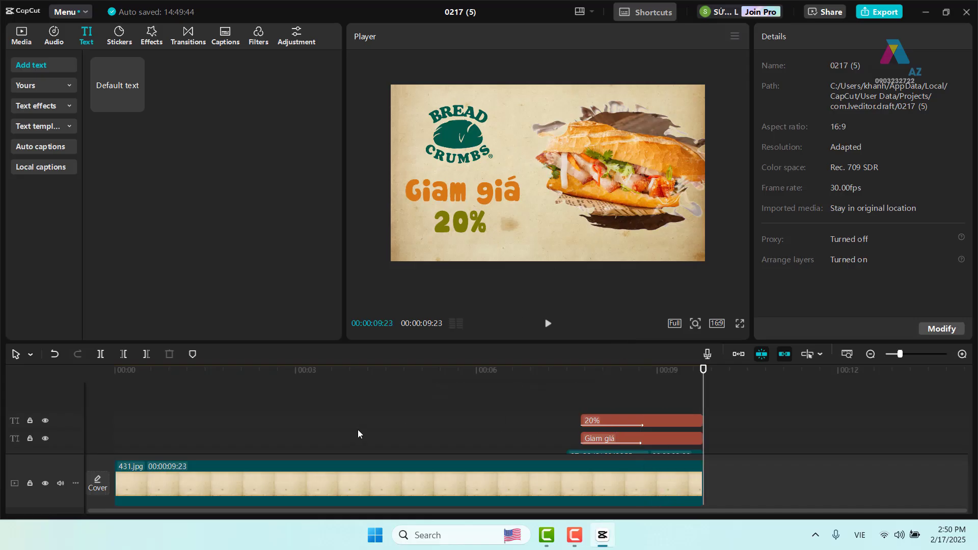
# Duplicate the Play Pendulum effect onto a new track above all layers, spanning from the sandwich clips' start to the video's end.
pyautogui.scroll(-1, 417, 427)
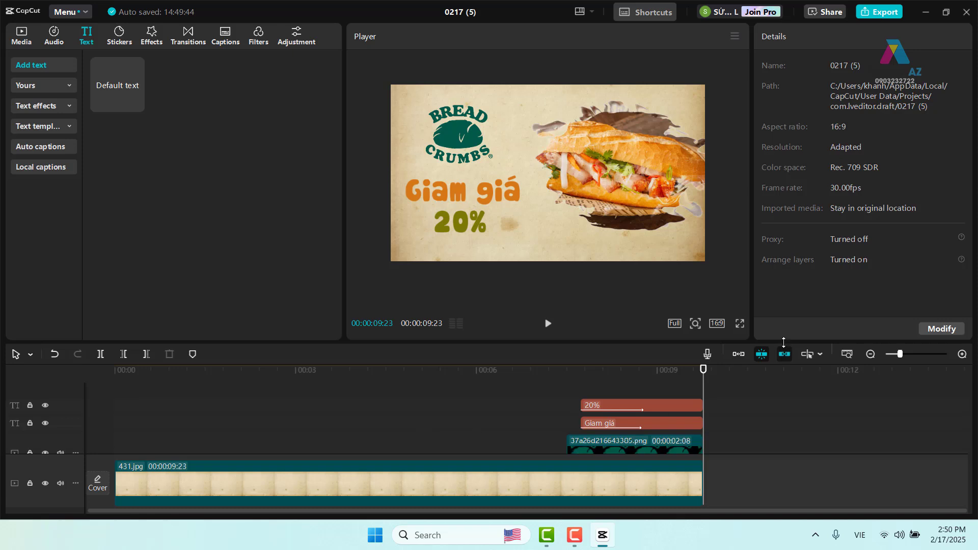
pyautogui.moveTo(785, 344); pyautogui.dragTo(792, 166)
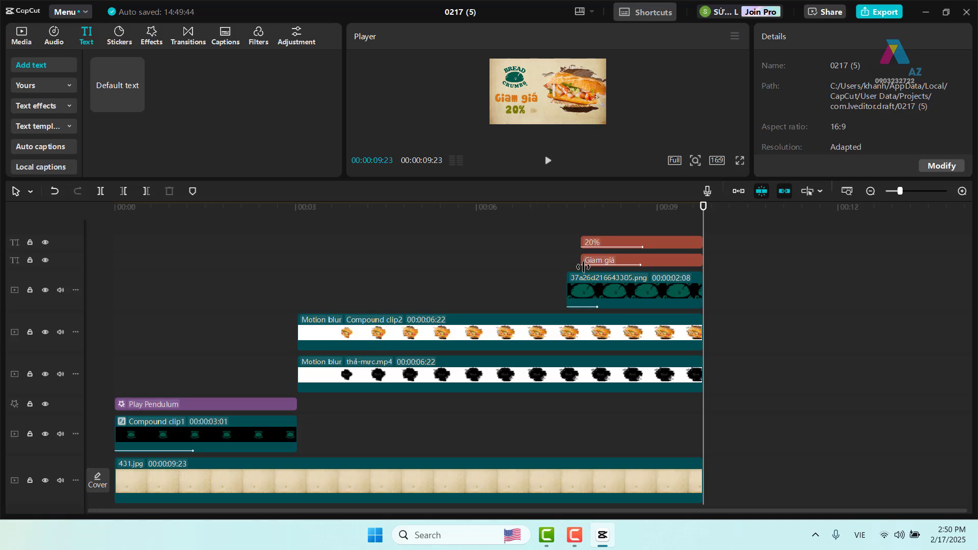
pyautogui.click(249, 405)
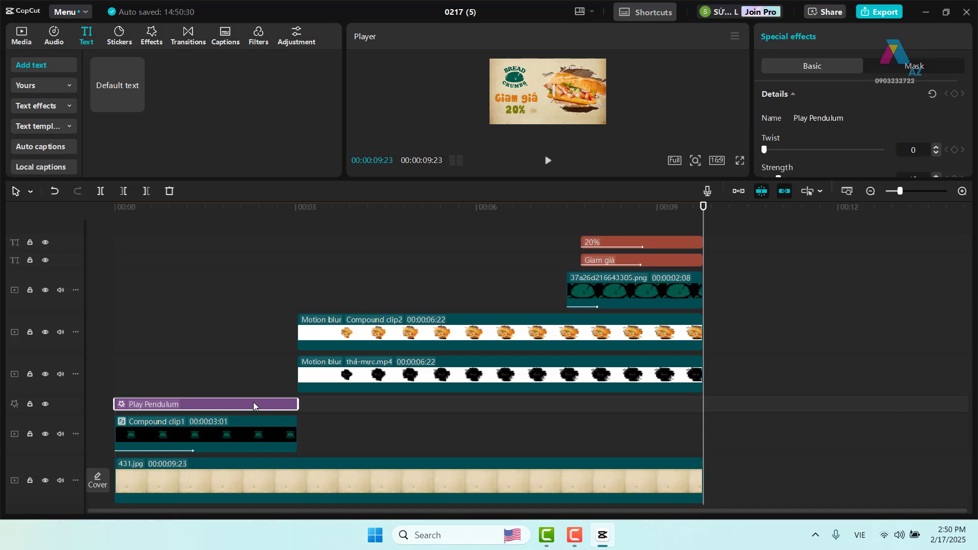
pyautogui.hotkey('ctrl', 'v')
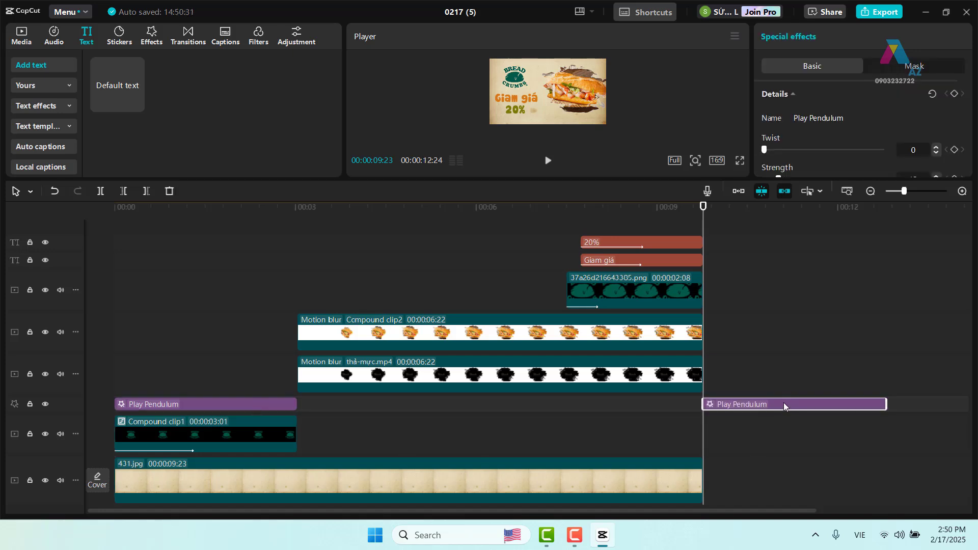
pyautogui.moveTo(783, 404); pyautogui.dragTo(377, 247)
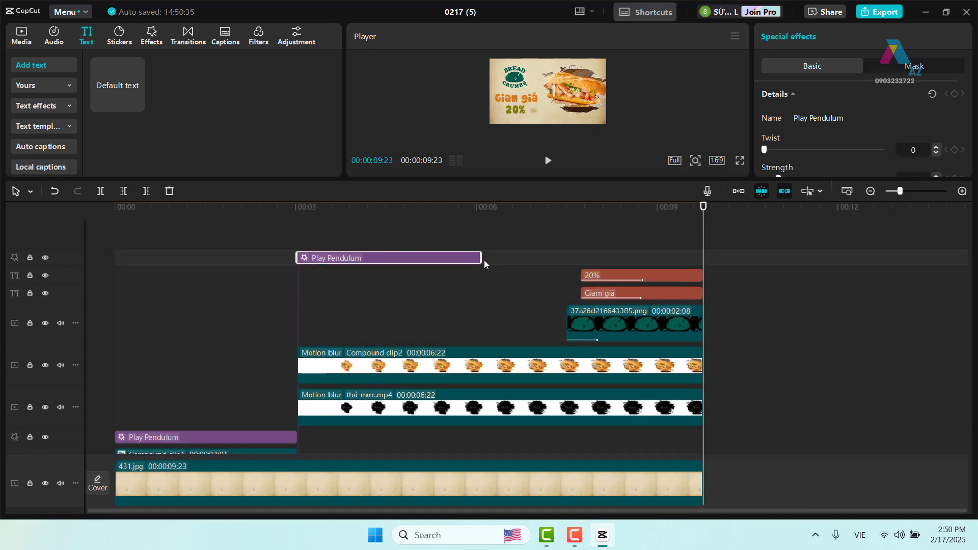
pyautogui.moveTo(481, 258); pyautogui.dragTo(704, 258)
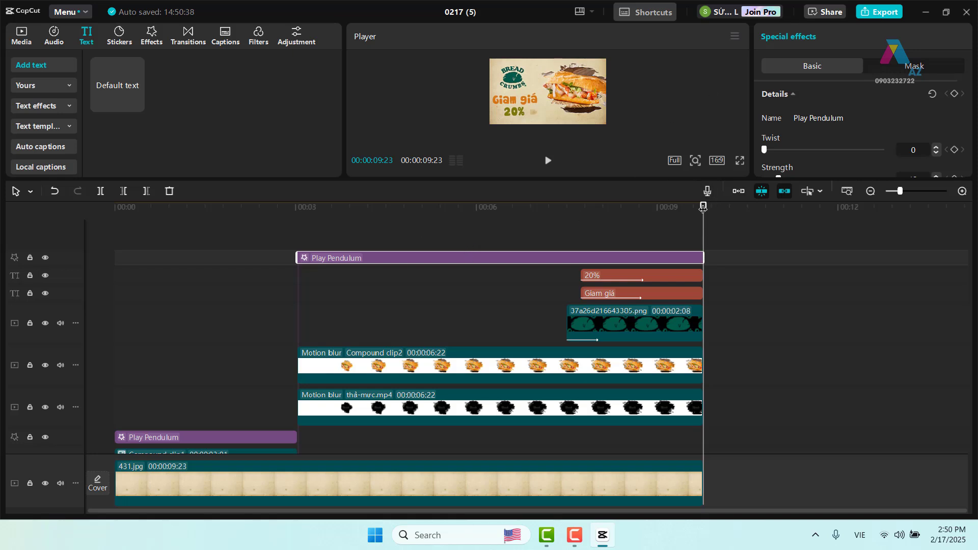
# Play the whole video from the beginning in full-screen preview to check the added pendulum effect.
pyautogui.click(181, 209)
pyautogui.press('Home')
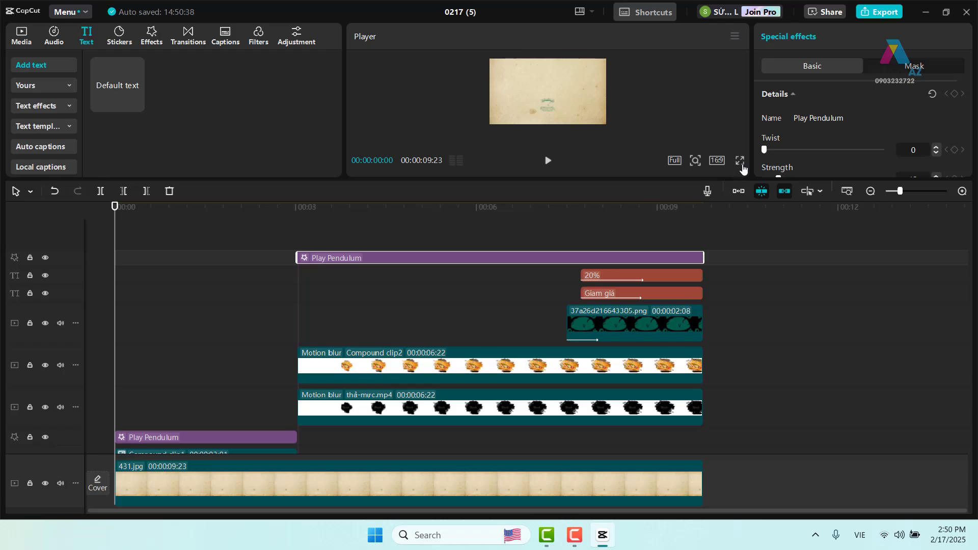
pyautogui.click(739, 161)
pyautogui.press('space')
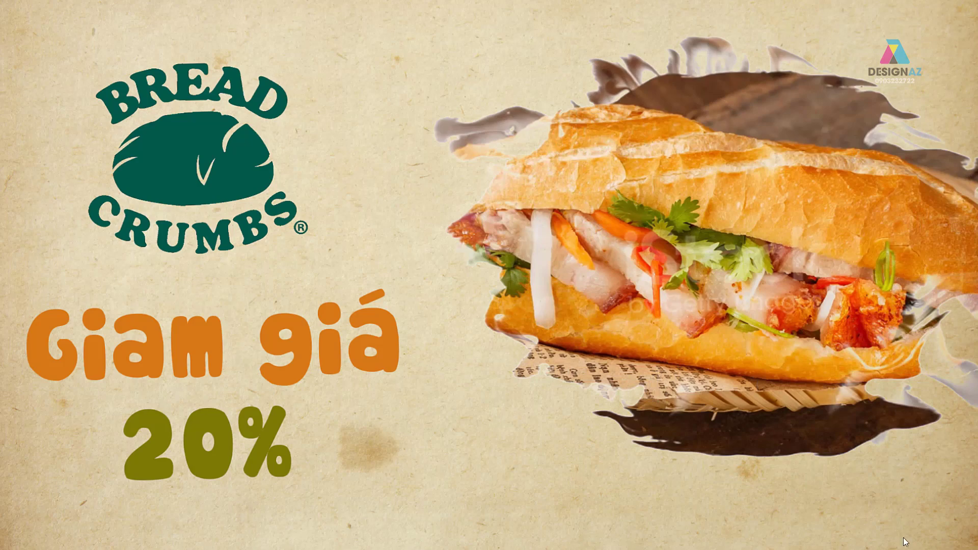
pyautogui.moveTo(750, 521)
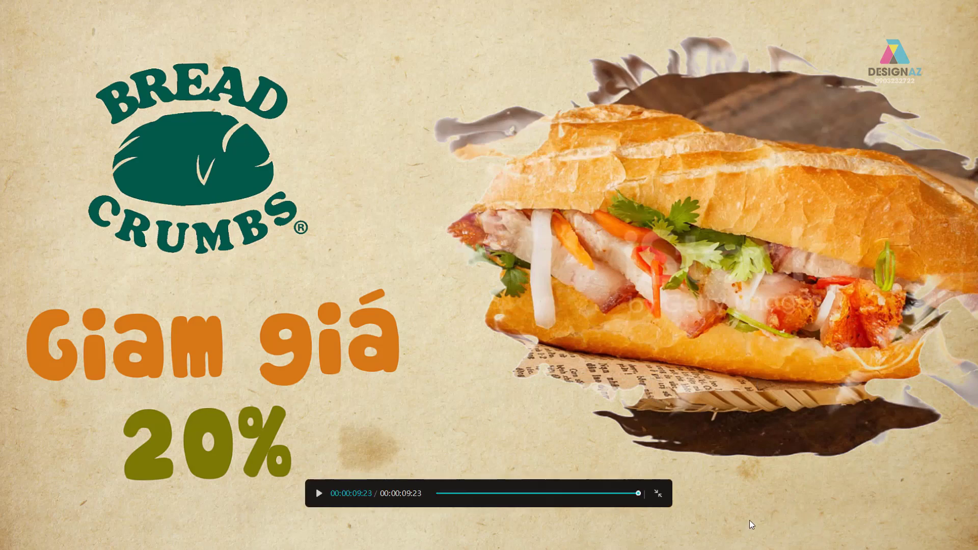
pyautogui.click(658, 494)
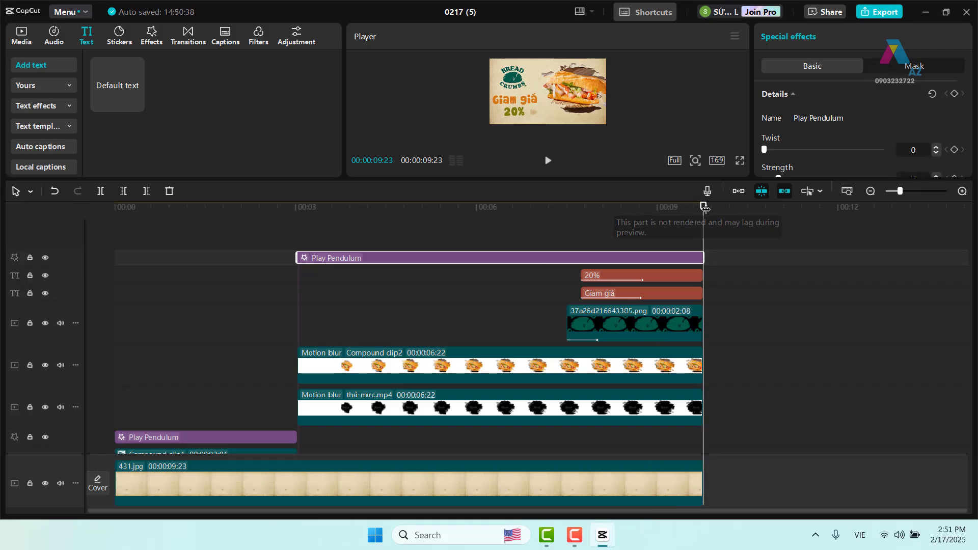
# Shift the sandwich, ink, second logo, text and upper effect clips about 0.8 s earlier together, and trim the 431.jpg background to their end.
pyautogui.moveTo(675, 224); pyautogui.dragTo(407, 215)
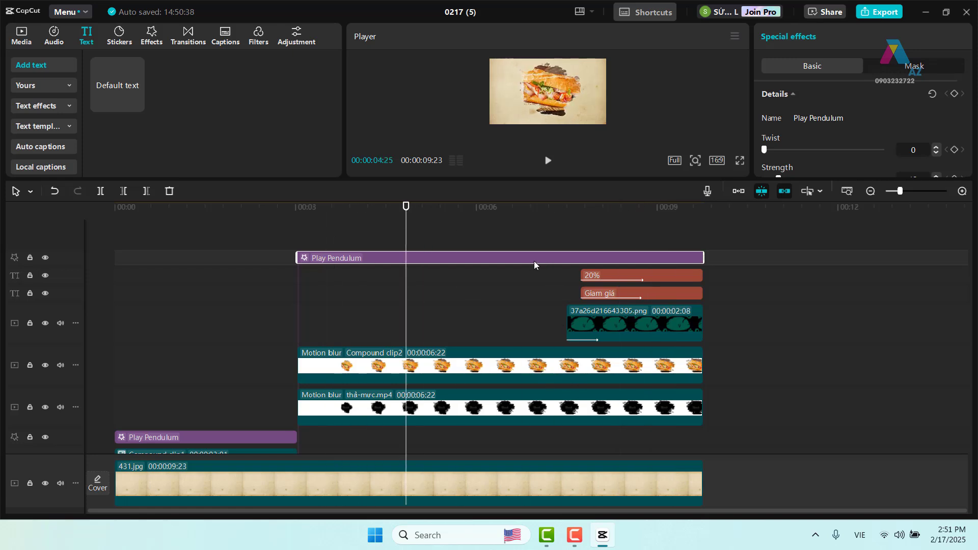
pyautogui.keyDown('ctrl'); pyautogui.click(621, 296); pyautogui.keyUp('ctrl')
pyautogui.keyDown('ctrl'); pyautogui.click(622, 322); pyautogui.keyUp('ctrl')
pyautogui.keyDown('ctrl'); pyautogui.click(616, 368); pyautogui.keyUp('ctrl')
pyautogui.keyDown('ctrl'); pyautogui.click(603, 410); pyautogui.keyUp('ctrl')
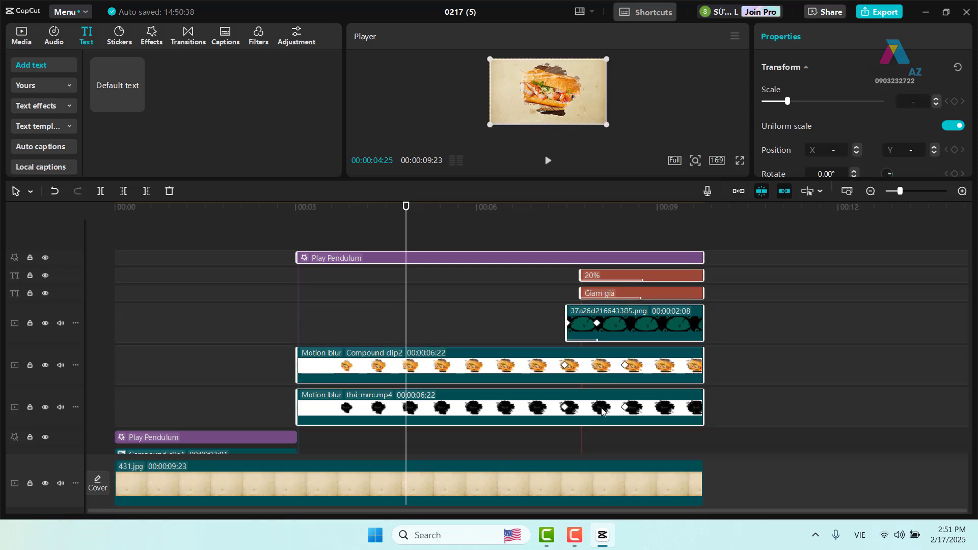
pyautogui.moveTo(622, 375); pyautogui.dragTo(577, 375)
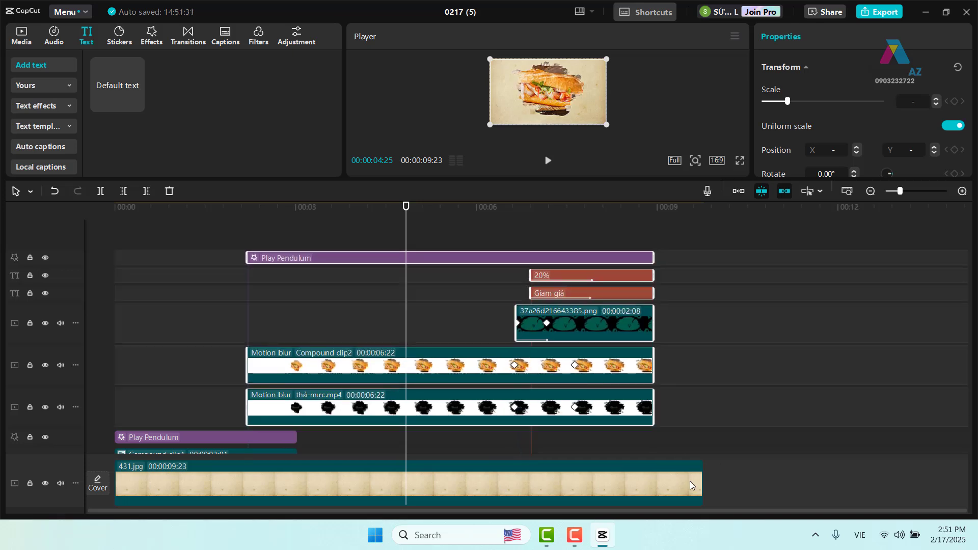
pyautogui.click(690, 485)
pyautogui.moveTo(701, 471); pyautogui.dragTo(650, 471)
# Play the retimed video from its start in full-screen preview.
pyautogui.moveTo(407, 208); pyautogui.dragTo(112, 267)
pyautogui.click(738, 162)
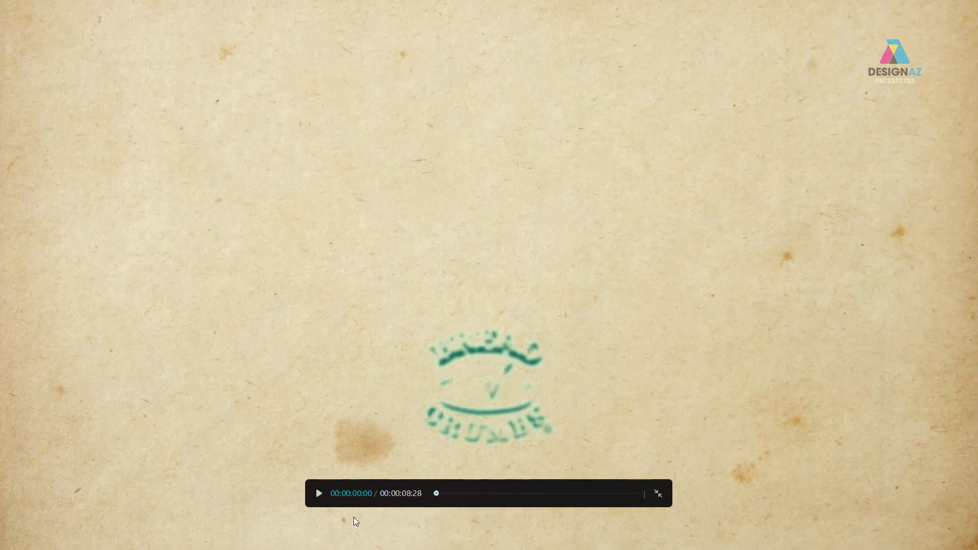
pyautogui.click(318, 493)
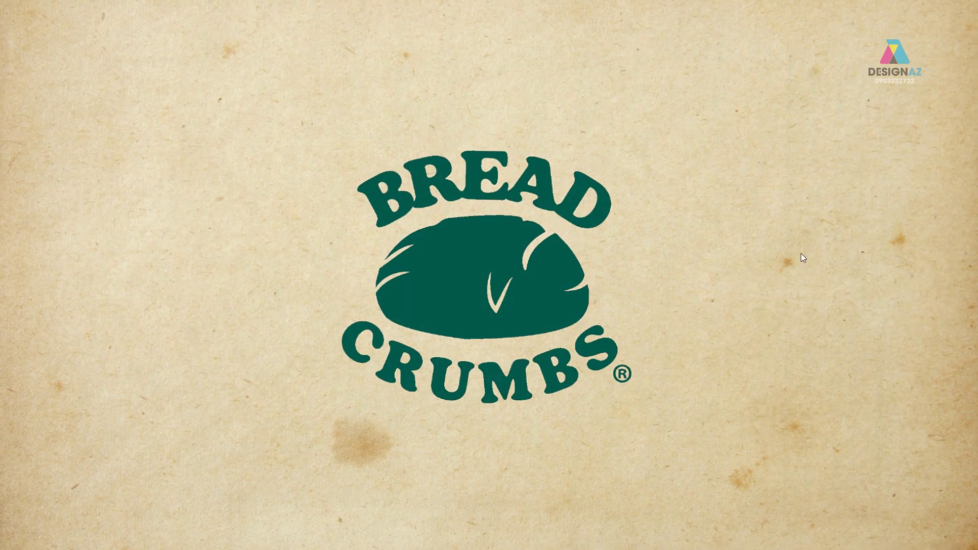